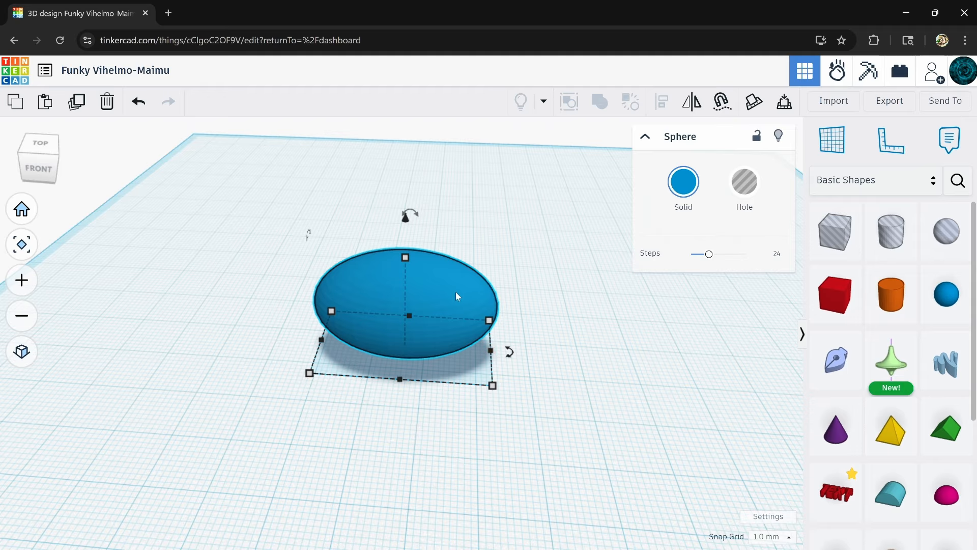
Move the blue ellipsoid across the workplane and set its width to 33 mm.
{"action": "left_click_drag", "start_coordinate": [456, 297], "coordinate": [377, 307]}
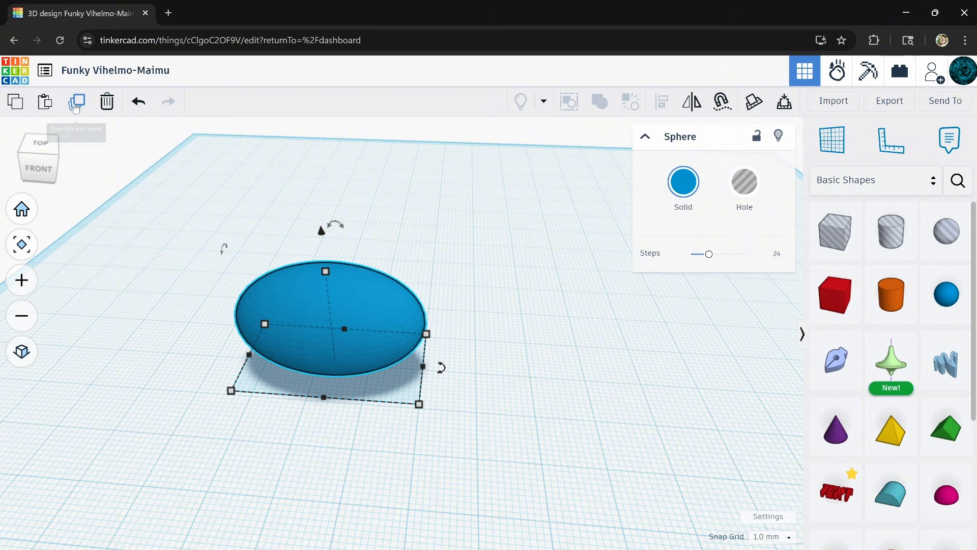
{"action": "mouse_move", "coordinate": [336, 305]}
{"action": "right_mouse_down"}
{"action": "mouse_move", "coordinate": [517, 291]}
{"action": "mouse_move", "coordinate": [321, 306]}
{"action": "mouse_move", "coordinate": [342, 297]}
{"action": "right_mouse_up"}
{"action": "right_click_drag", "start_coordinate": [345, 348], "coordinate": [344, 333]}
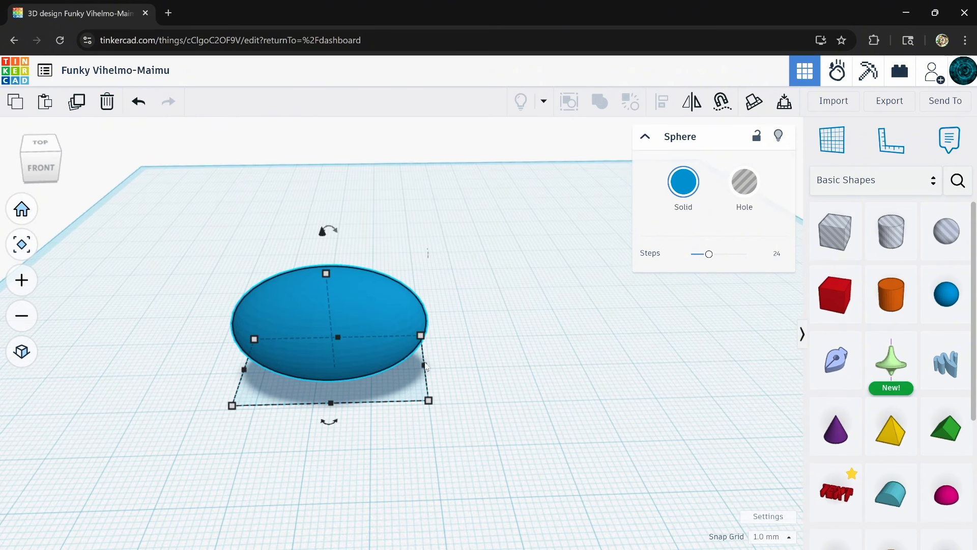
{"action": "mouse_move", "coordinate": [427, 370]}
{"action": "left_mouse_down"}
{"action": "mouse_move", "coordinate": [320, 362]}
{"action": "mouse_move", "coordinate": [458, 364]}
{"action": "mouse_move", "coordinate": [409, 368]}
{"action": "left_mouse_up"}
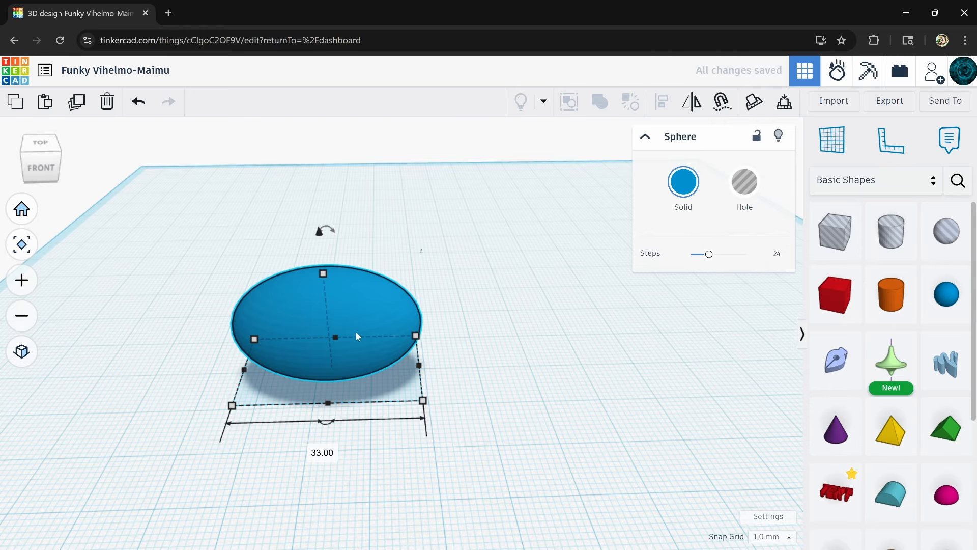
{"action": "scroll", "coordinate": [343, 315], "scroll_direction": "up", "scroll_amount": 3}
{"action": "scroll", "coordinate": [343, 316], "scroll_direction": "down", "scroll_amount": 2}
{"action": "right_click_drag", "start_coordinate": [343, 316], "coordinate": [367, 338]}
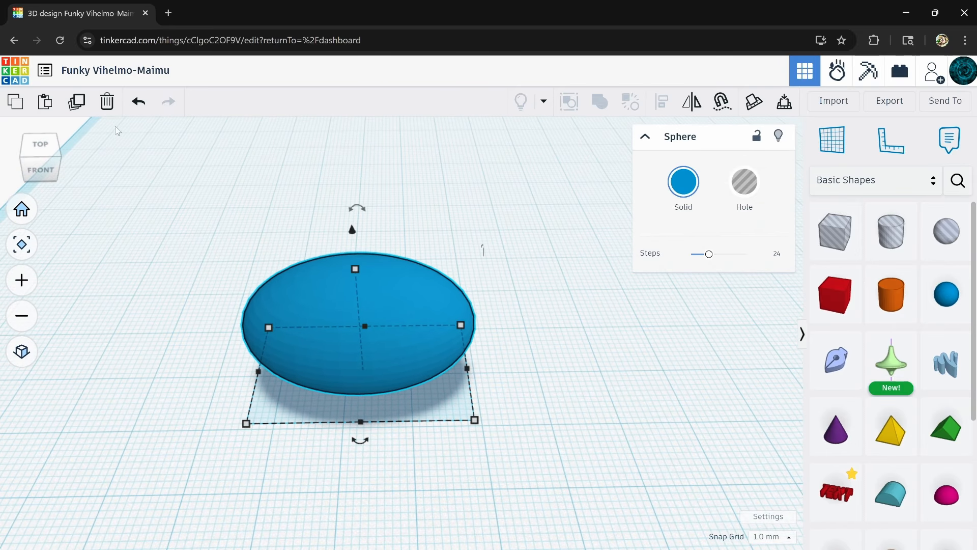
Duplicate the ellipsoid with a small offset along its length and set the snap grid to 0.1 mm.
{"action": "left_click", "coordinate": [77, 101]}
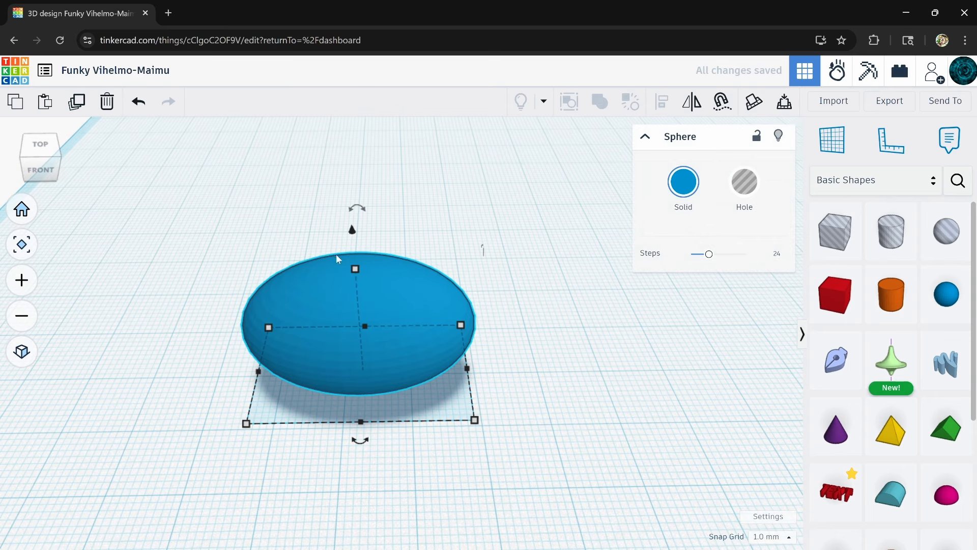
{"action": "key", "text": "Right"}
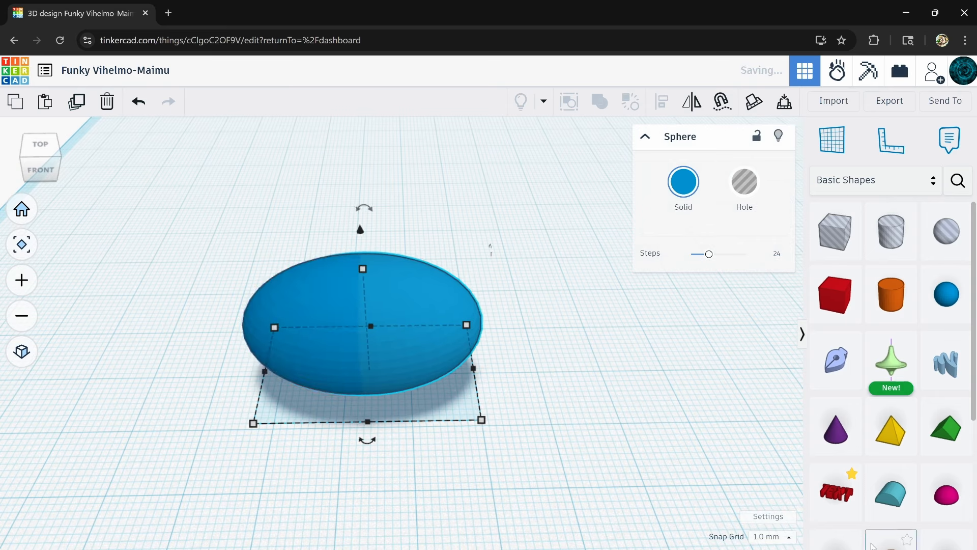
{"action": "left_click", "coordinate": [790, 536]}
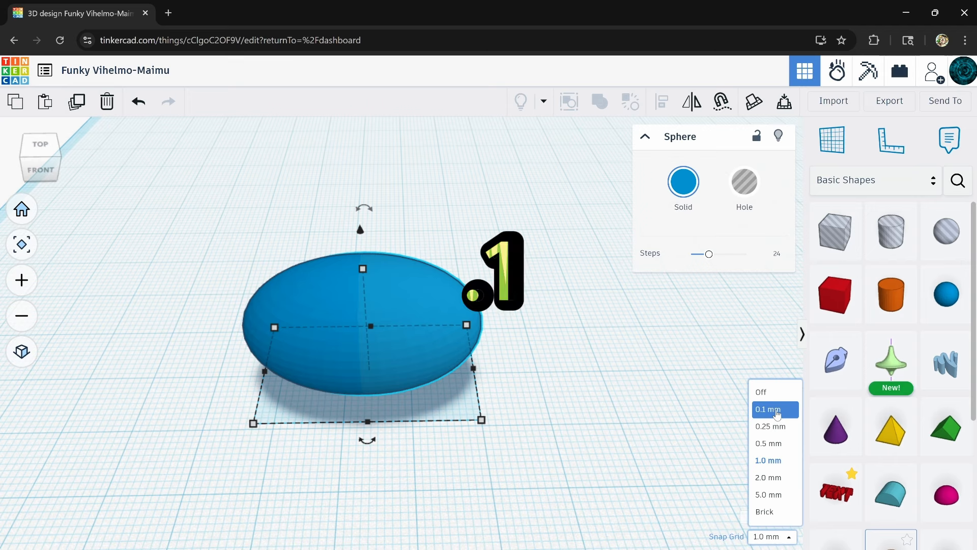
{"action": "left_click", "coordinate": [777, 413]}
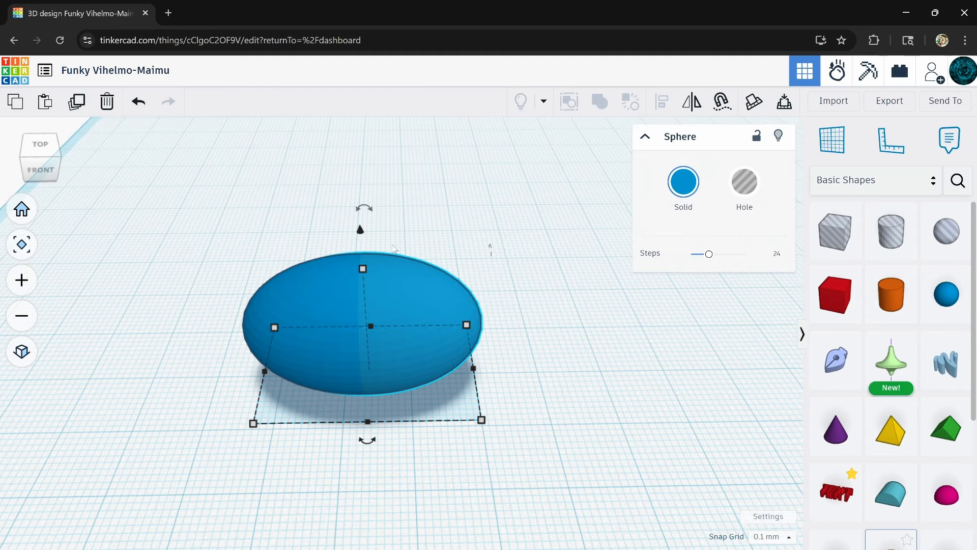
Tilt the duplicated ellipsoid slightly upward and offset it a little further along its length.
{"action": "mouse_move", "coordinate": [373, 213]}
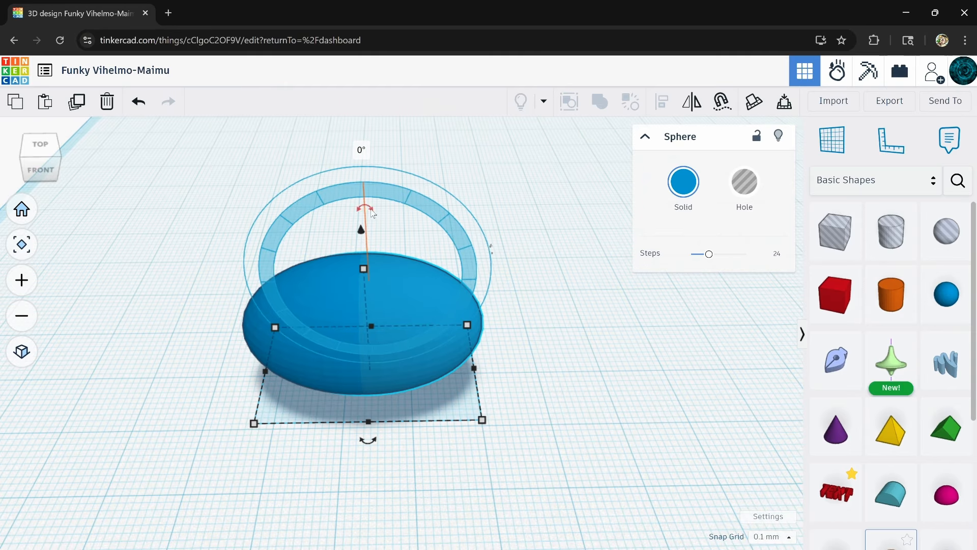
{"action": "left_click_drag", "start_coordinate": [373, 212], "coordinate": [409, 237]}
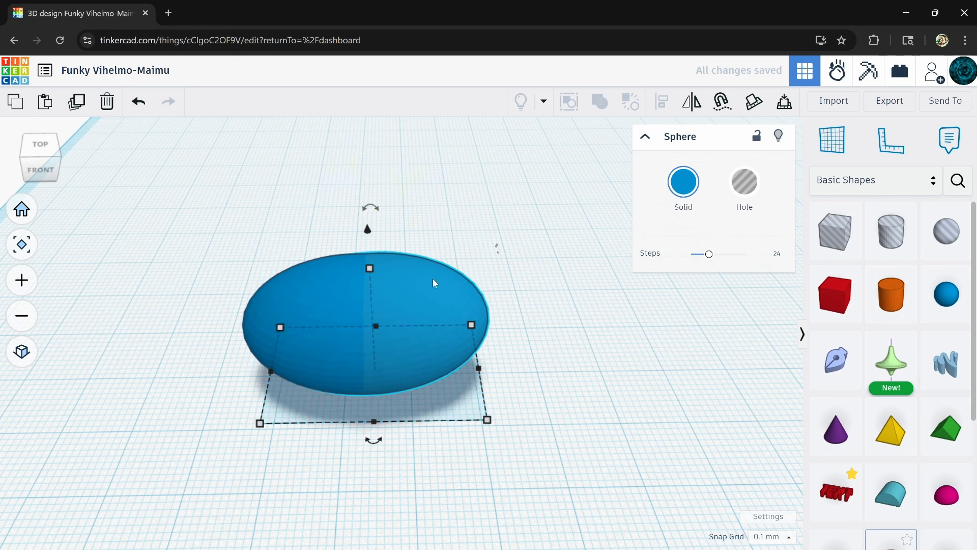
{"action": "mouse_move", "coordinate": [371, 268]}
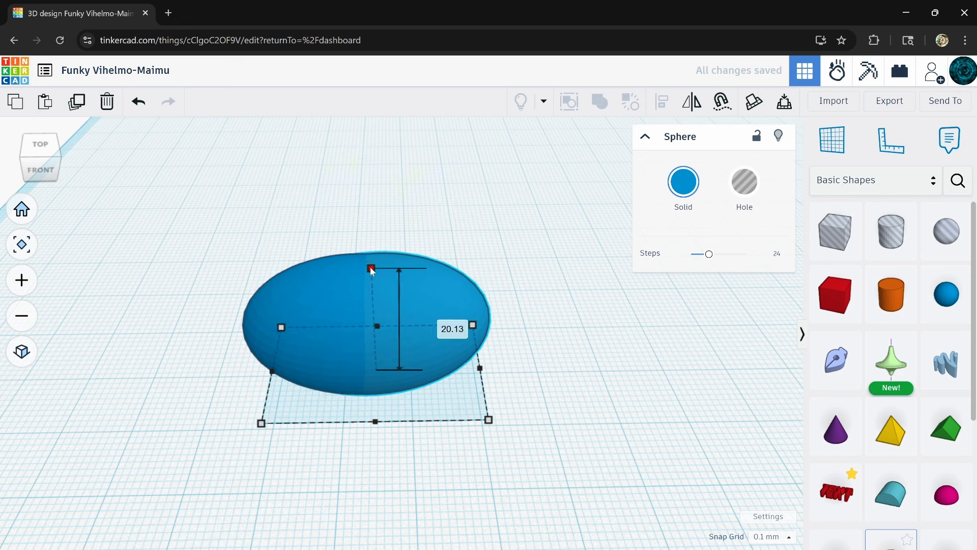
{"action": "left_click_drag", "start_coordinate": [371, 267], "coordinate": [371, 267]}
{"action": "right_click_drag", "start_coordinate": [435, 246], "coordinate": [444, 281]}
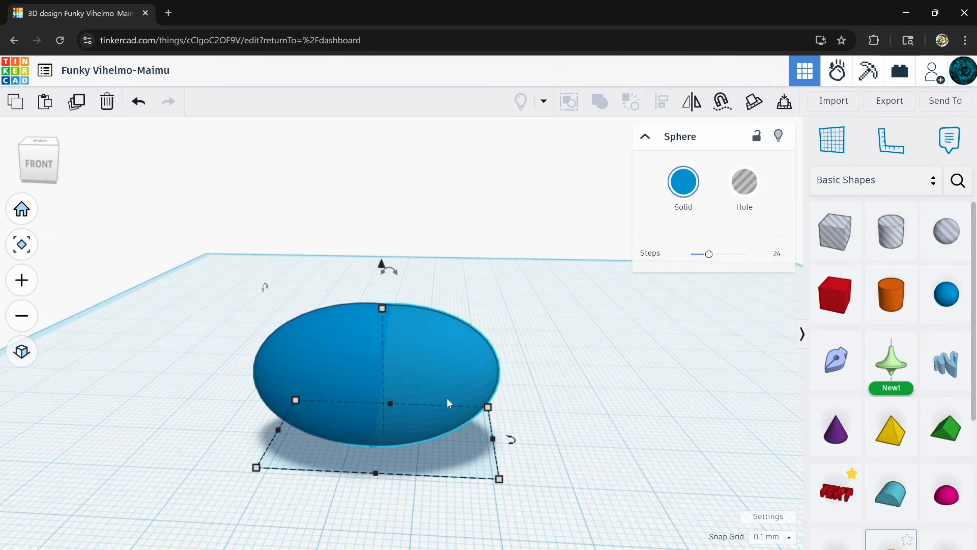
Repeat the offset and tilted duplication to extend the ellipsoid into a long, upward-curving body.
{"action": "left_click", "coordinate": [76, 103]}
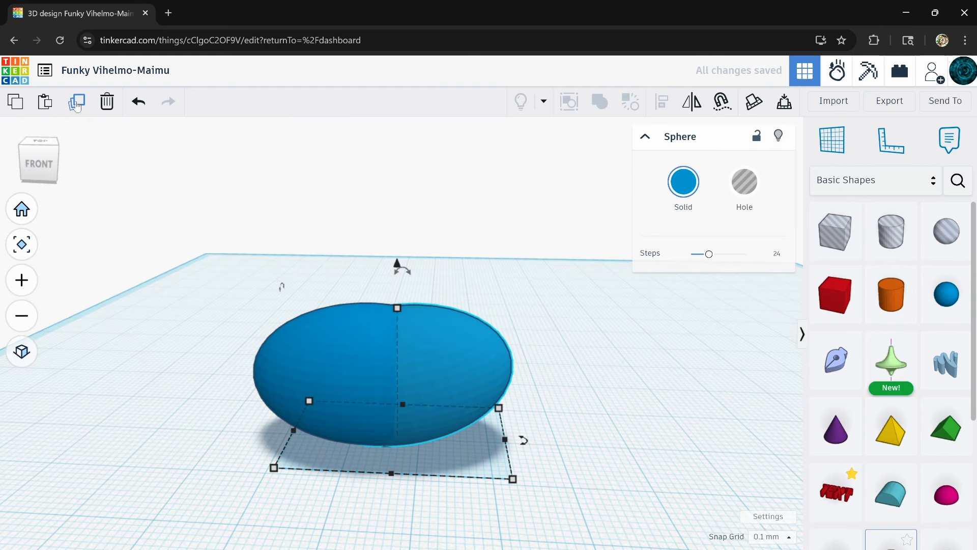
{"action": "key", "text": "Right"}
{"action": "key", "text": "Right"}
{"action": "key", "text": "Right"}
{"action": "key", "text": "Right"}
{"action": "key", "text": "Right"}
{"action": "key", "text": "Right"}
{"action": "key", "text": "Right"}
{"action": "key", "text": "Right"}
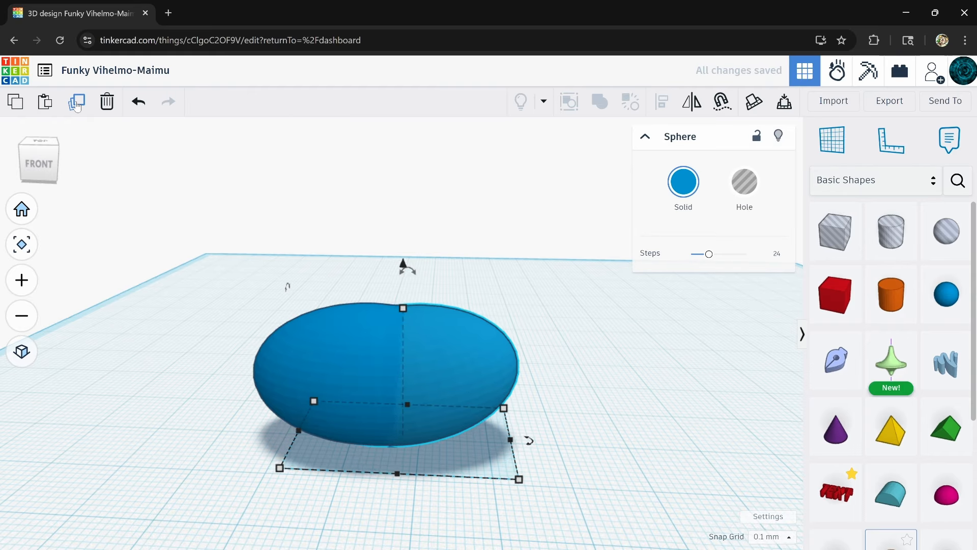
{"action": "key", "text": "Right"}
{"action": "key", "text": "Right"}
{"action": "key", "text": "Right"}
{"action": "key", "text": "Right"}
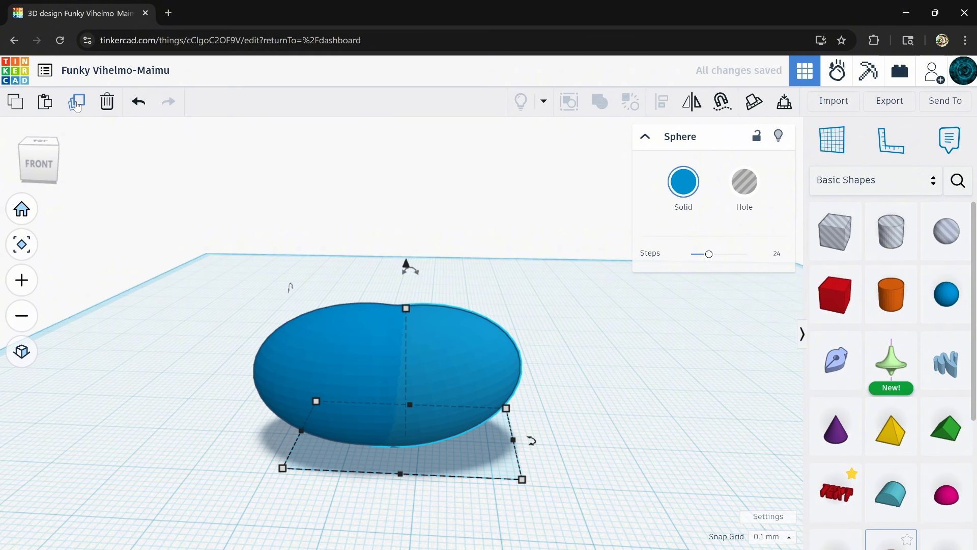
{"action": "key", "text": "shift+Right"}
{"action": "key", "text": "shift+Right"}
{"action": "key", "text": "shift+Right"}
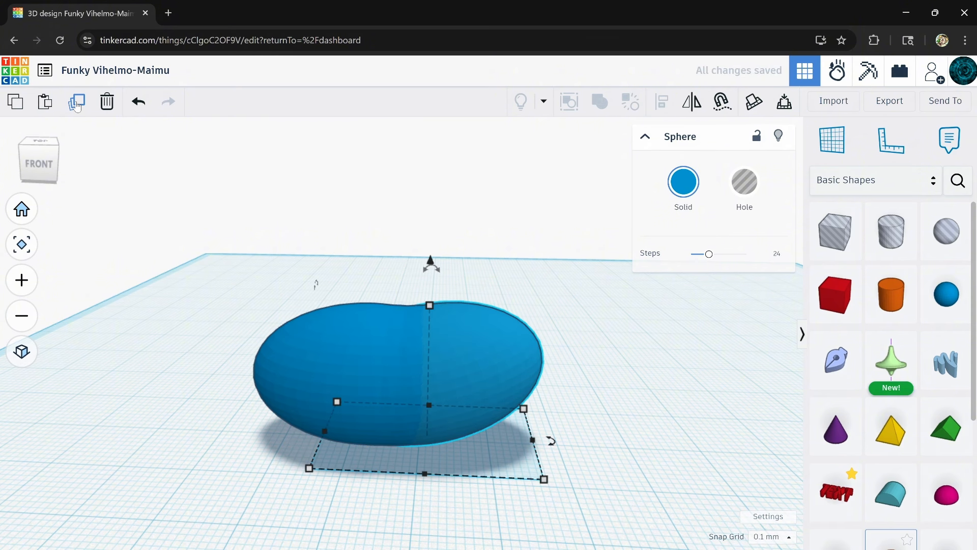
{"action": "key", "text": "shift+Right"}
{"action": "key", "text": "shift+Right"}
{"action": "key", "text": "shift+Right"}
{"action": "key", "text": "shift+Right"}
{"action": "key", "text": "shift+Right"}
{"action": "key", "text": "shift+Right"}
{"action": "key", "text": "shift+Right"}
{"action": "key", "text": "shift+Right"}
{"action": "key", "text": "shift+Right"}
{"action": "key", "text": "shift+Right"}
{"action": "key", "text": "shift+Right"}
{"action": "key", "text": "shift+Right"}
{"action": "key", "text": "shift+Right"}
{"action": "key", "text": "shift+Right"}
{"action": "key", "text": "shift+Right"}
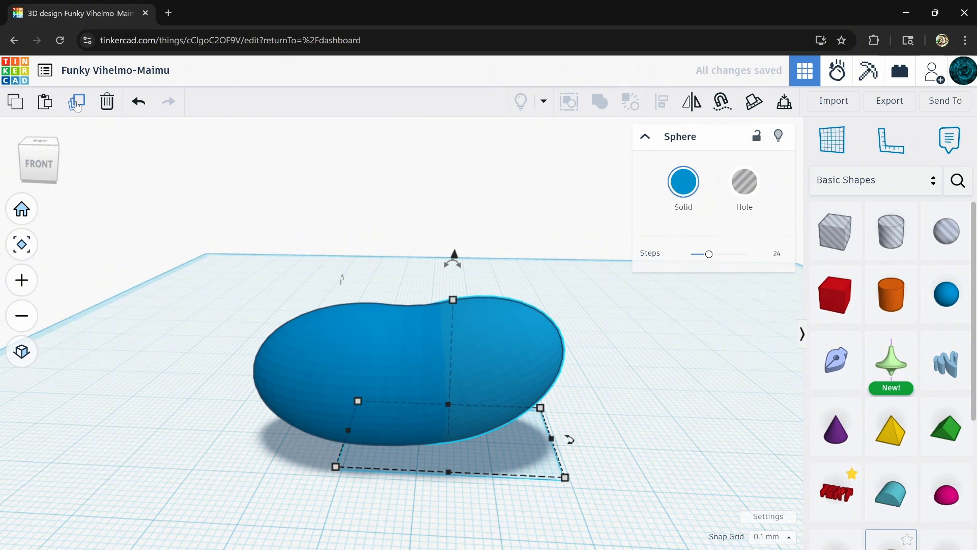
{"action": "key", "text": "shift+Right"}
{"action": "key", "text": "shift+Right"}
{"action": "key", "text": "shift+Right"}
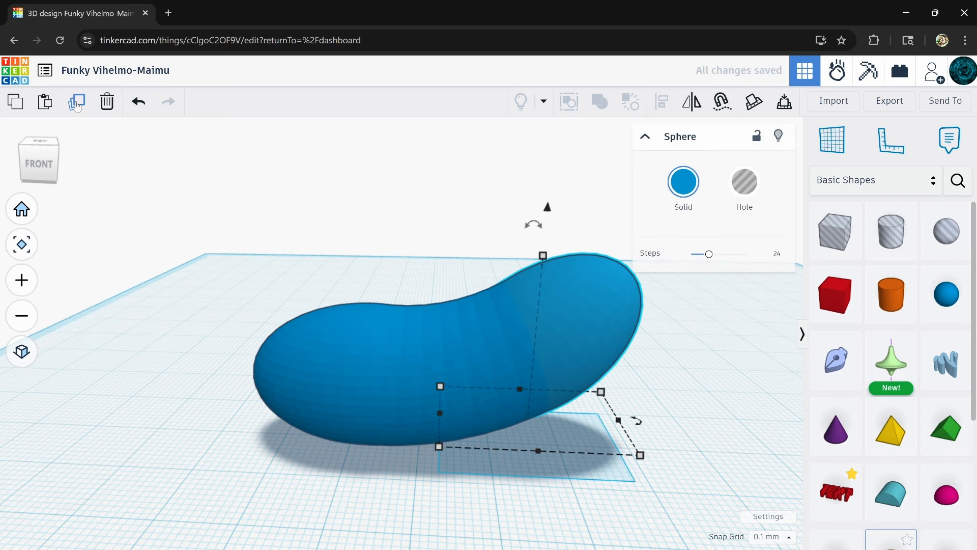
Undo the chain of duplicates back to the single ellipsoid.
{"action": "right_click_drag", "start_coordinate": [299, 229], "coordinate": [399, 301]}
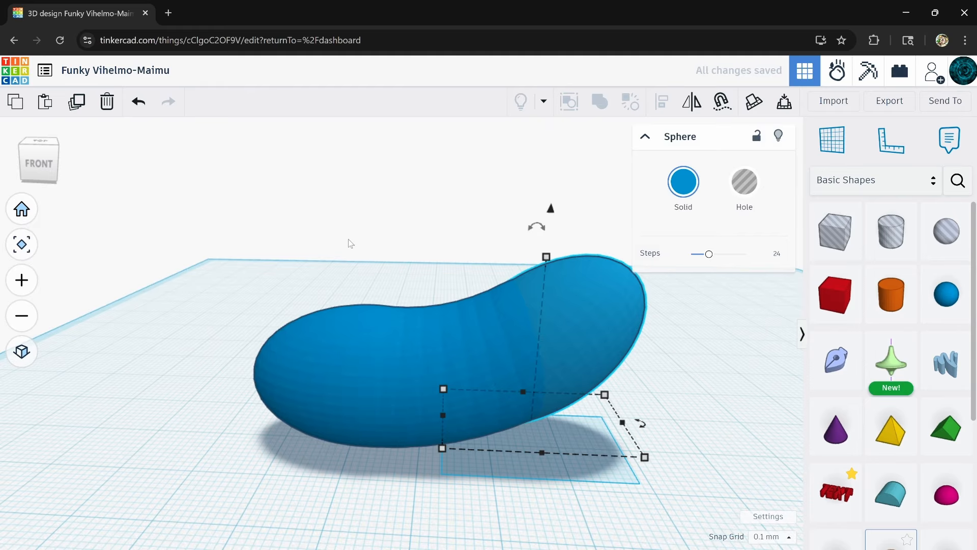
{"action": "left_click", "coordinate": [137, 103]}
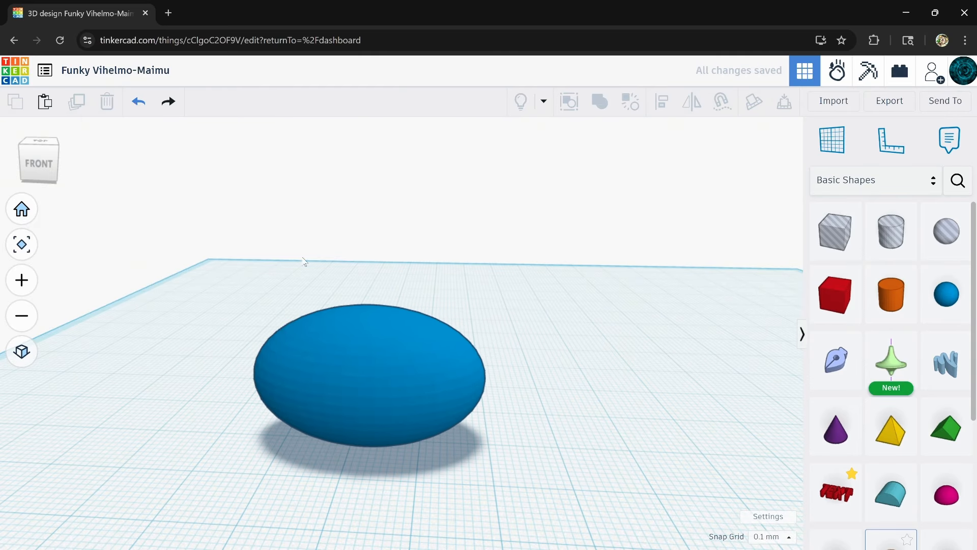
Duplicate the single ellipsoid and shift the copy a few millimetres along its length in 0.1 mm increments.
{"action": "left_click", "coordinate": [425, 371]}
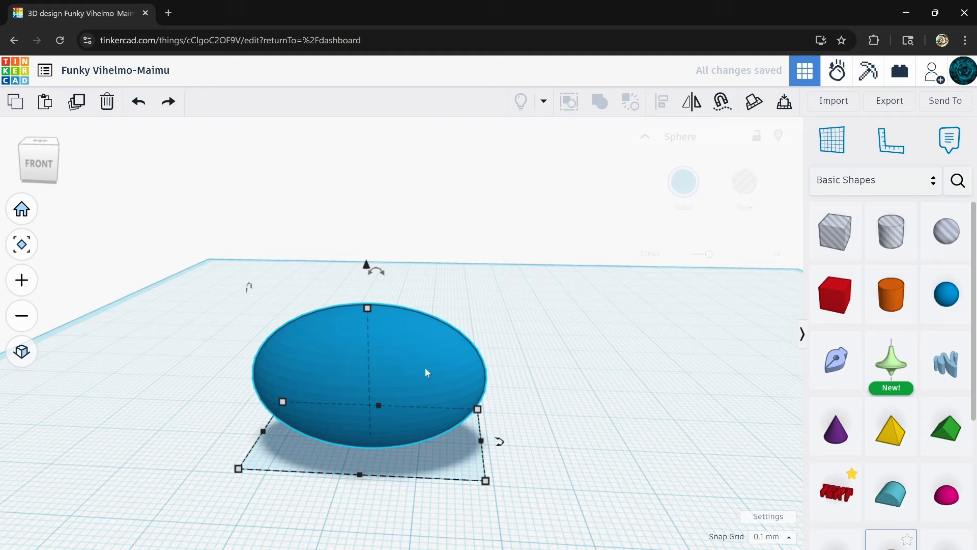
{"action": "left_click", "coordinate": [78, 102]}
{"action": "key", "text": "Right"}
{"action": "key", "text": "Right"}
{"action": "key", "text": "Right"}
{"action": "key", "text": "Right"}
{"action": "key", "text": "Right"}
{"action": "key", "text": "Right"}
{"action": "key", "text": "Right"}
{"action": "key", "text": "Right"}
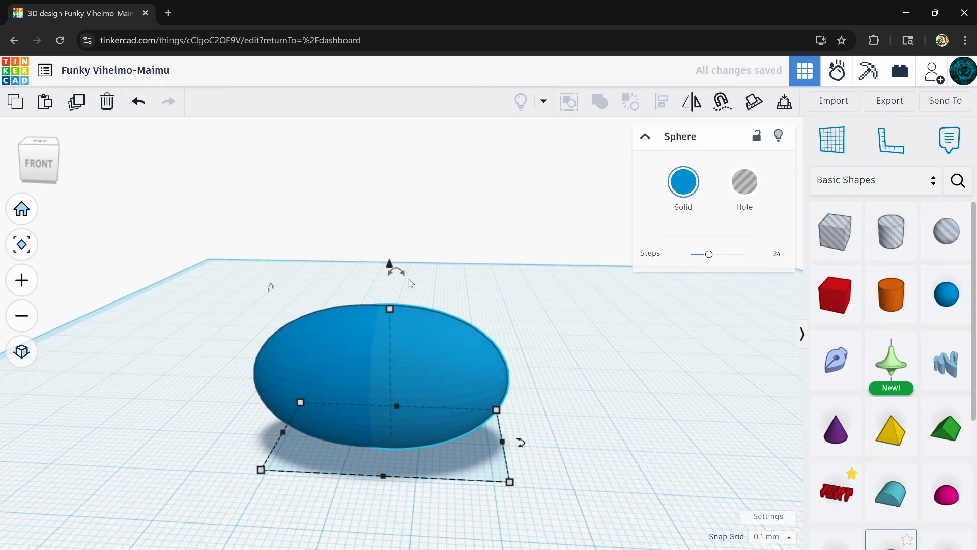
Tilt the copy slightly so its outer end rises and scale it down a little proportionally.
{"action": "left_click_drag", "start_coordinate": [410, 282], "coordinate": [484, 305]}
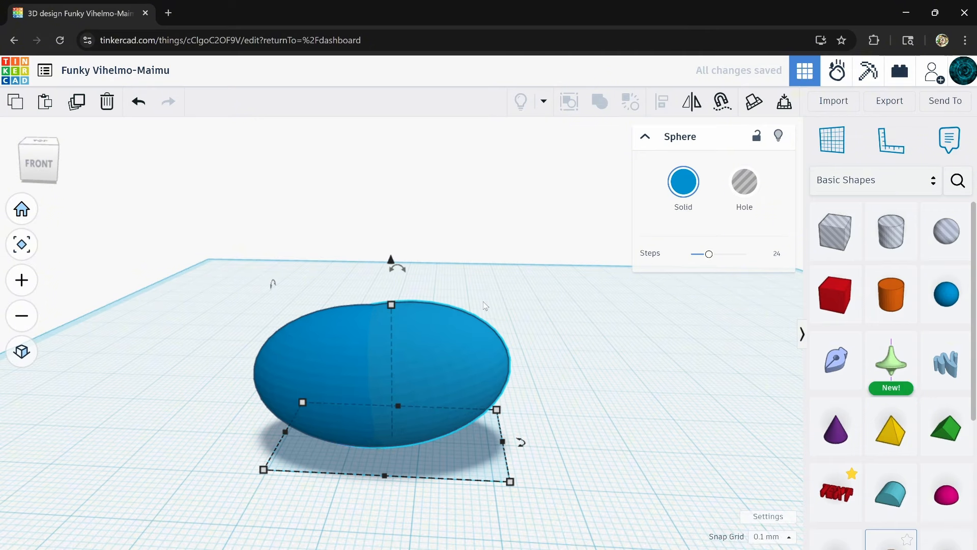
{"action": "left_click_drag", "start_coordinate": [391, 304], "coordinate": [392, 308], "text": "shift"}
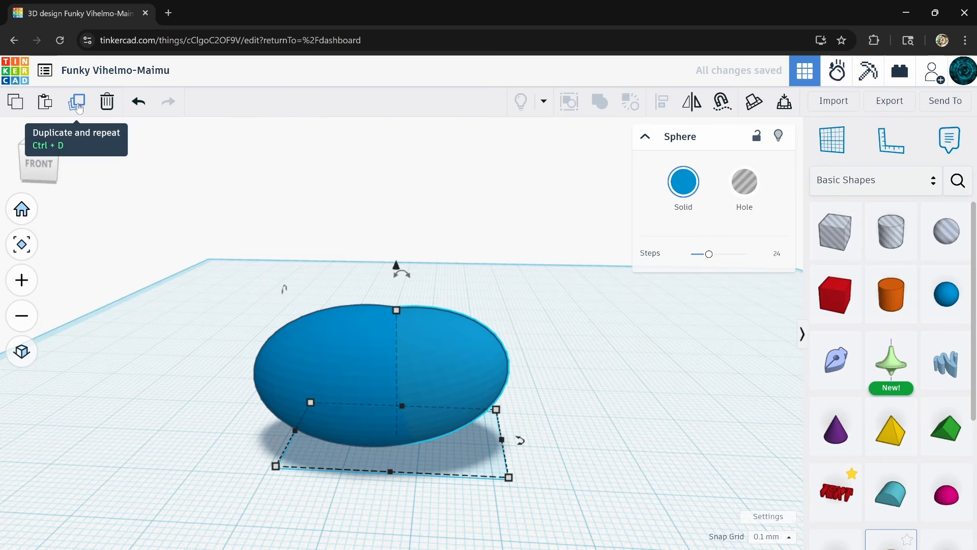
Repeat the transformed duplication until nine overlapping ellipsoids form a tapering, upward-curving body.
{"action": "left_click", "coordinate": [78, 105]}
{"action": "left_click", "coordinate": [78, 106]}
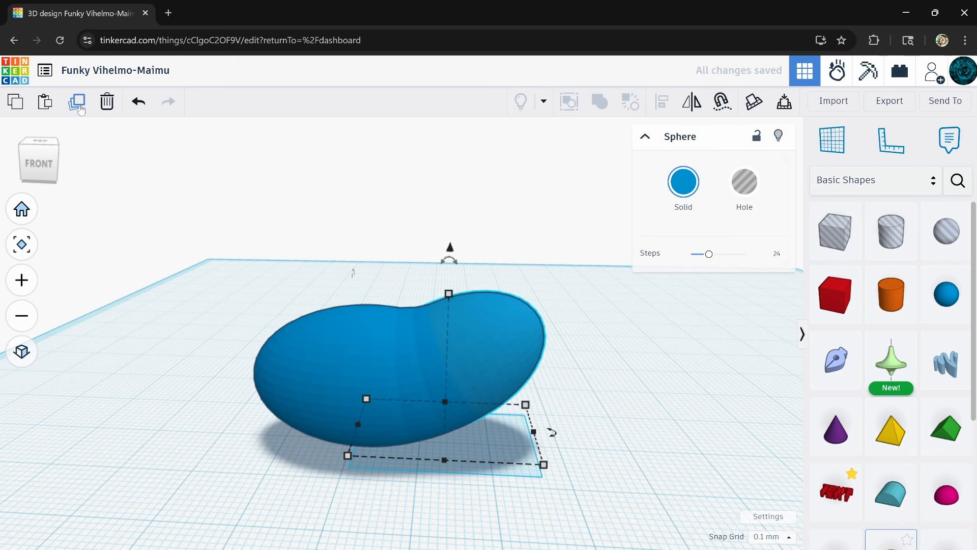
{"action": "left_click", "coordinate": [80, 107]}
{"action": "left_click", "coordinate": [80, 107]}
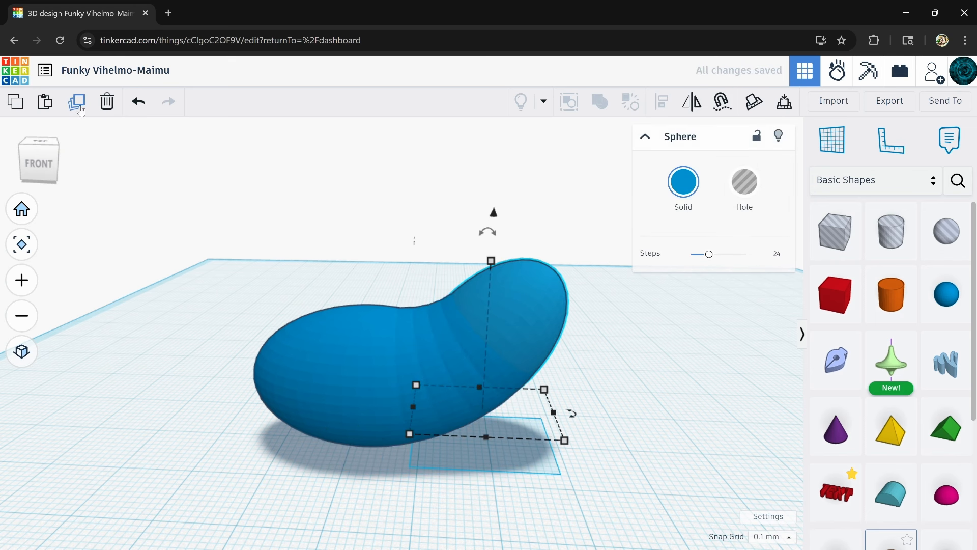
{"action": "key", "text": "Escape"}
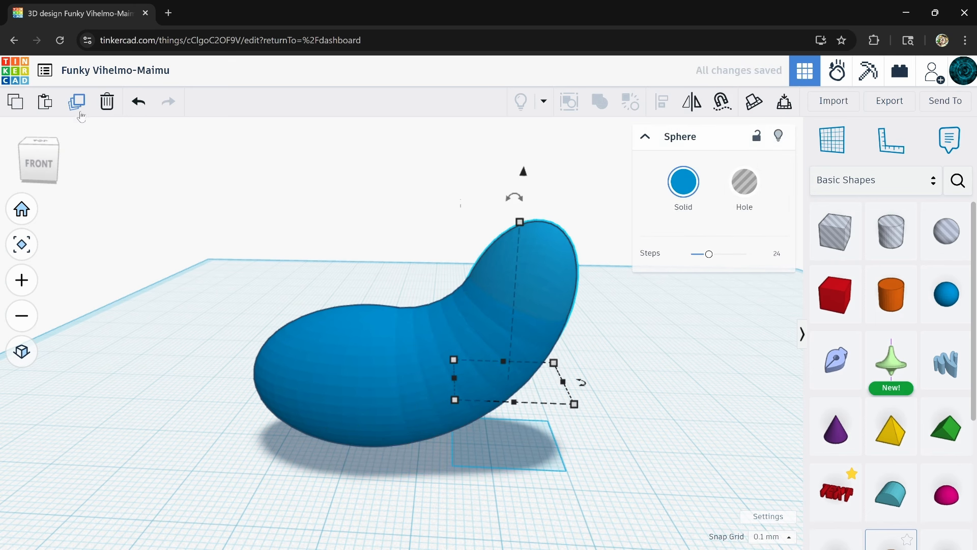
Try widening only the smallest end ellipsoid to 24.68 mm and undo the change.
{"action": "right_click_drag", "start_coordinate": [257, 267], "coordinate": [250, 285]}
{"action": "scroll", "coordinate": [366, 348], "scroll_direction": "down", "scroll_amount": 8}
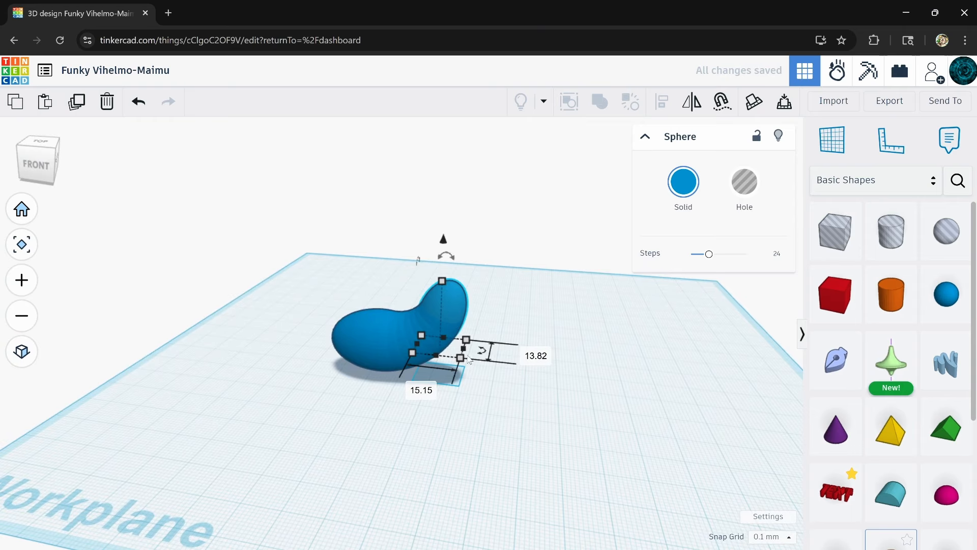
{"action": "left_click_drag", "start_coordinate": [464, 349], "coordinate": [494, 351]}
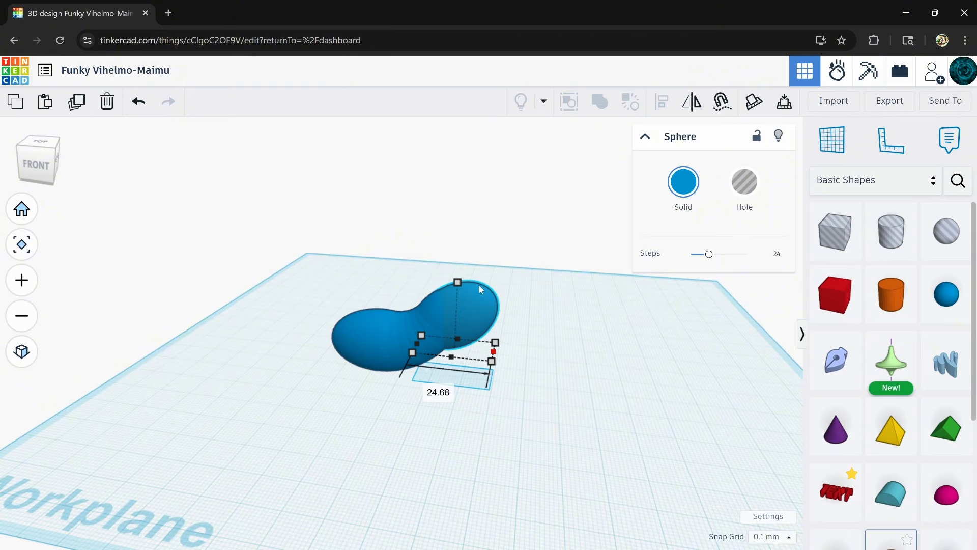
{"action": "left_click", "coordinate": [136, 101]}
Select all nine ellipsoids and stretch the curved body to 54.8 mm long.
{"action": "left_click_drag", "start_coordinate": [275, 267], "coordinate": [535, 410]}
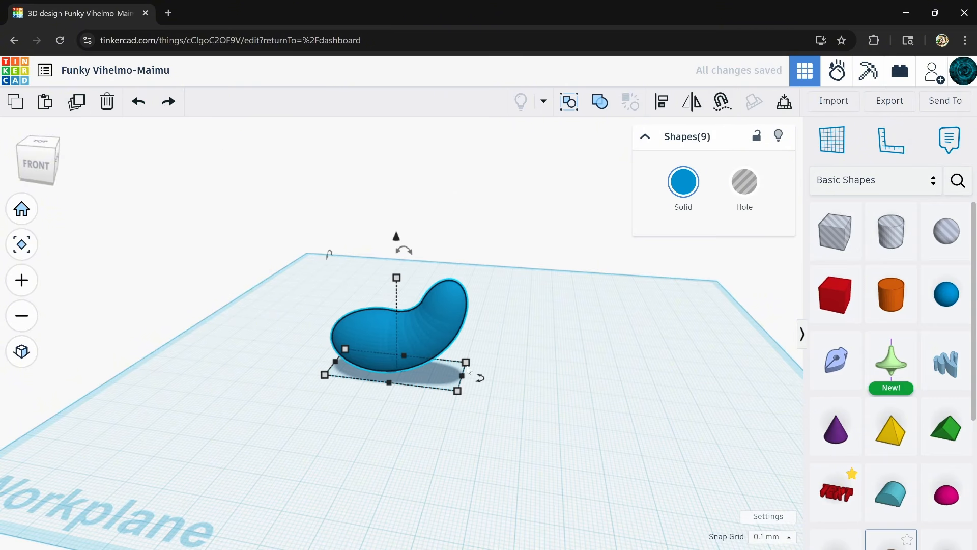
{"action": "left_click_drag", "start_coordinate": [464, 378], "coordinate": [497, 383]}
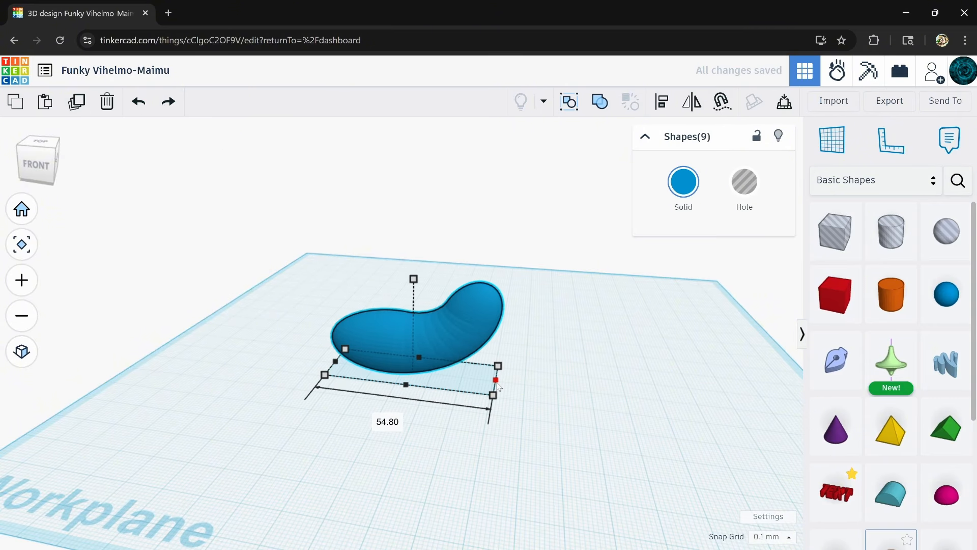
{"action": "left_click", "coordinate": [537, 277]}
{"action": "left_click_drag", "start_coordinate": [537, 277], "coordinate": [340, 390]}
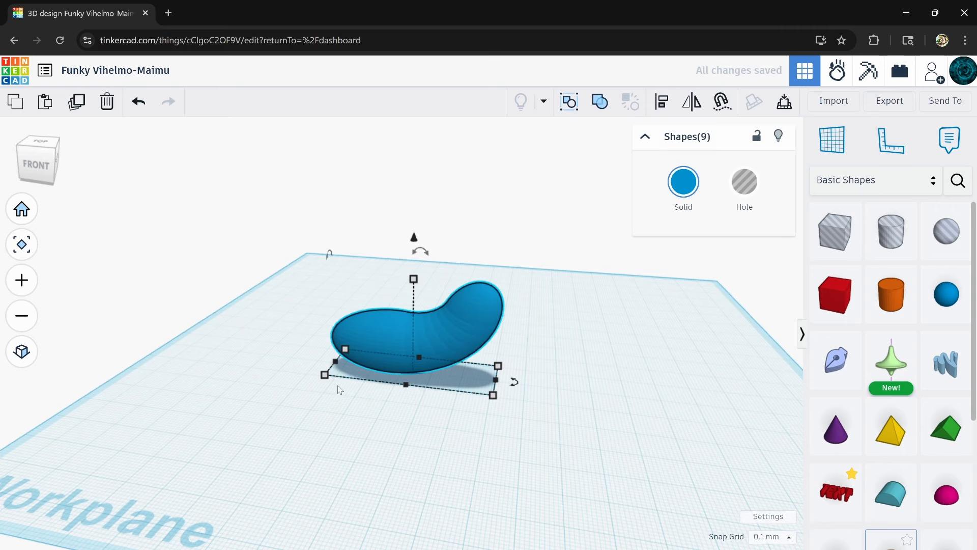
Duplicate the nine-shape body and move the copy along its length, away from the raised end, until the two only partly overlap.
{"action": "left_click", "coordinate": [77, 103]}
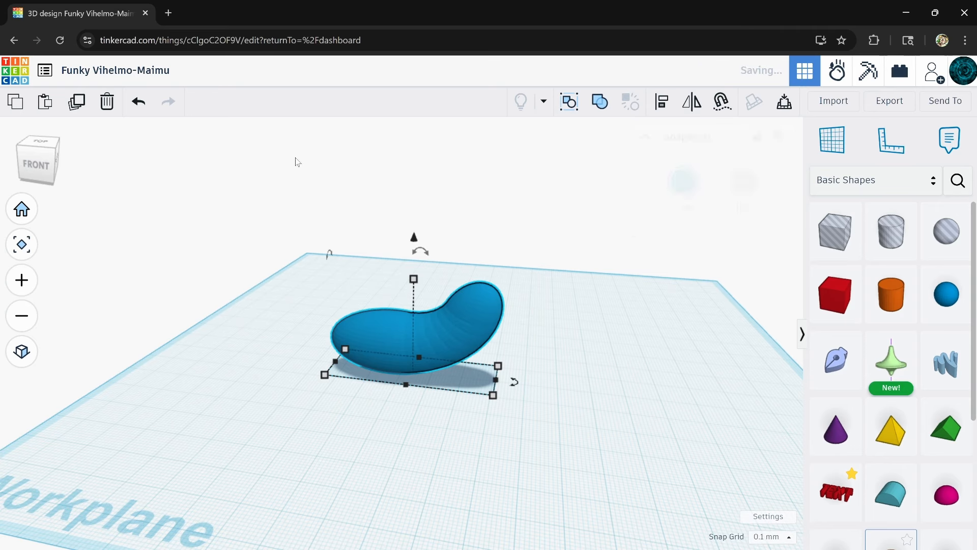
{"action": "key", "text": "shift+Left"}
{"action": "key", "text": "shift+Left"}
{"action": "key", "text": "shift+Left"}
{"action": "key", "text": "shift+Left"}
{"action": "key", "text": "shift+Left"}
{"action": "key", "text": "shift+Left"}
{"action": "key", "text": "shift+Left"}
{"action": "key", "text": "shift+Left"}
{"action": "key", "text": "shift+Left"}
{"action": "key", "text": "shift+Left"}
{"action": "key", "text": "shift+Left"}
{"action": "key", "text": "shift+Left"}
{"action": "key", "text": "shift+Left"}
{"action": "key", "text": "shift+Left"}
{"action": "key", "text": "shift+Left"}
{"action": "key", "text": "shift+Left"}
{"action": "key", "text": "shift+Left"}
{"action": "key", "text": "shift+Left"}
{"action": "key", "text": "shift+Left"}
{"action": "key", "text": "shift+Left"}
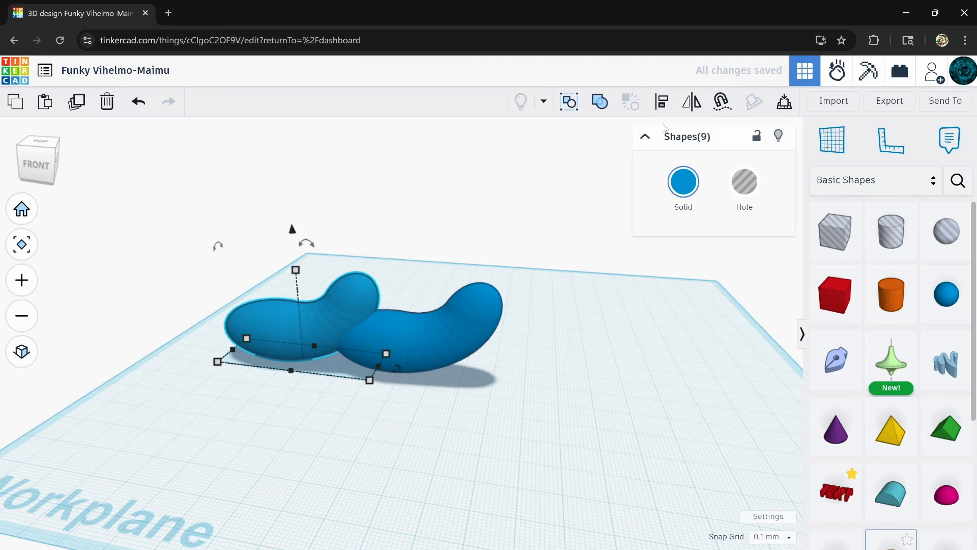
Mirror the copied half along its length and move it toward the original until both halves merge into one symmetric upward curve.
{"action": "left_click", "coordinate": [692, 105]}
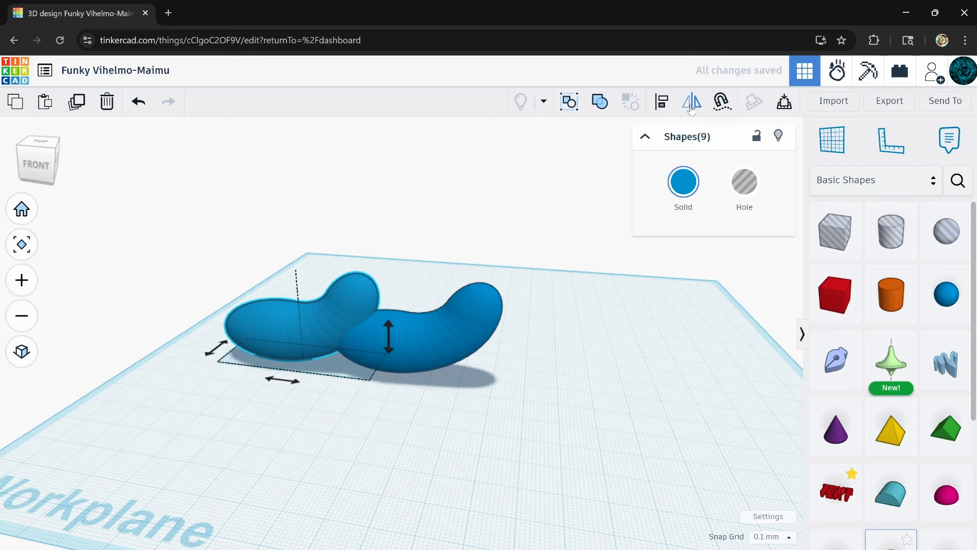
{"action": "left_click", "coordinate": [291, 383]}
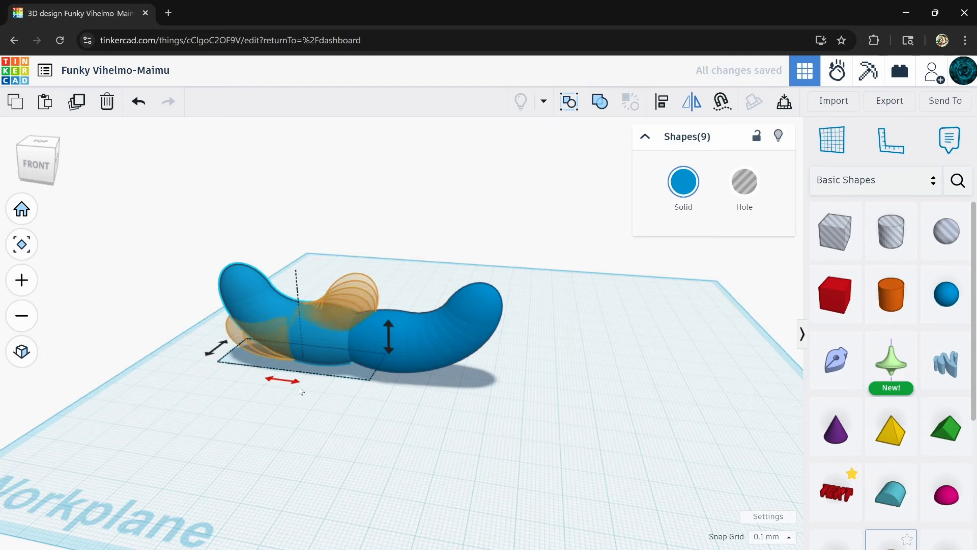
{"action": "key", "text": "shift+Right"}
{"action": "key", "text": "shift+Right"}
{"action": "key", "text": "shift+Right"}
{"action": "key", "text": "shift+Right"}
{"action": "key", "text": "shift+Right"}
{"action": "key", "text": "shift+Right"}
{"action": "key", "text": "shift+Right"}
{"action": "key", "text": "shift+Right"}
{"action": "key", "text": "shift+Right"}
{"action": "key", "text": "shift+Right"}
{"action": "key", "text": "shift+Right"}
{"action": "key", "text": "shift+Right"}
{"action": "key", "text": "shift+Right"}
{"action": "key", "text": "shift+Right"}
{"action": "key", "text": "shift+Right"}
{"action": "key", "text": "shift+Right"}
{"action": "key", "text": "shift+Right"}
{"action": "key", "text": "shift+Right"}
{"action": "key", "text": "shift+Right"}
{"action": "key", "text": "shift+Right"}
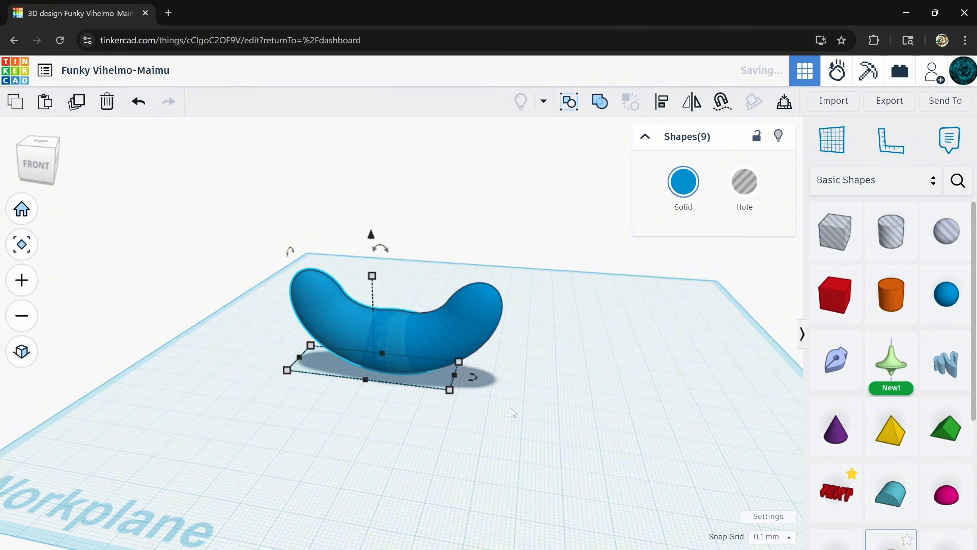
{"action": "right_click_drag", "start_coordinate": [513, 413], "coordinate": [417, 330]}
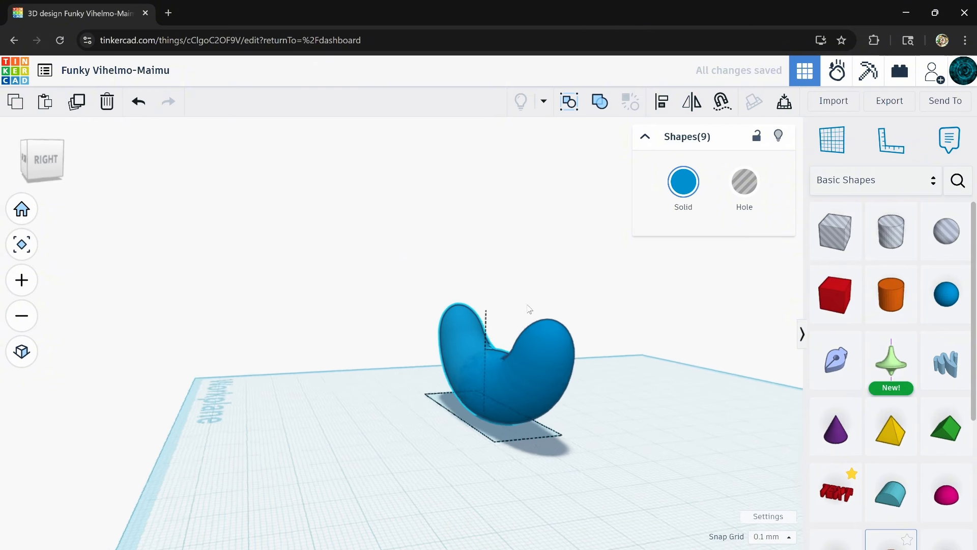
{"action": "right_click_drag", "start_coordinate": [529, 309], "coordinate": [587, 315]}
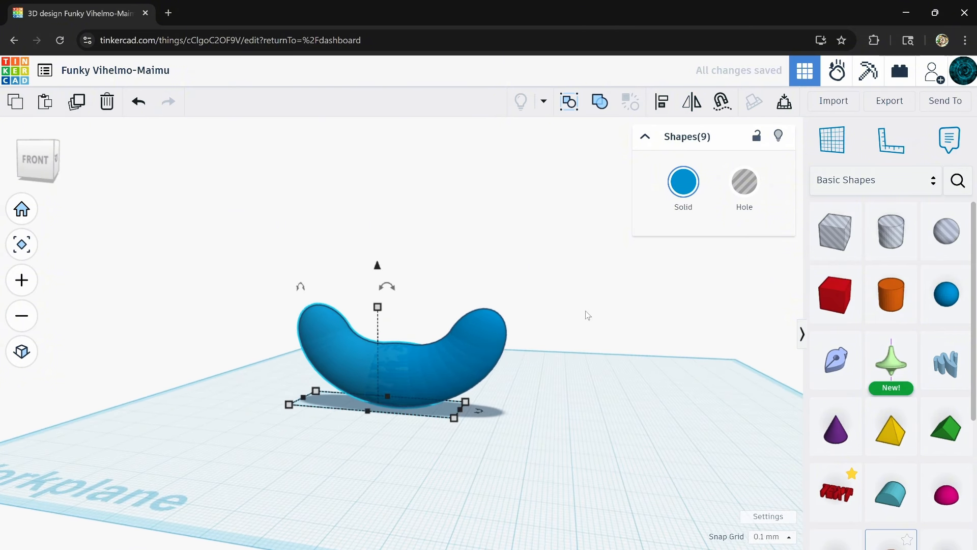
{"action": "left_click", "coordinate": [691, 427]}
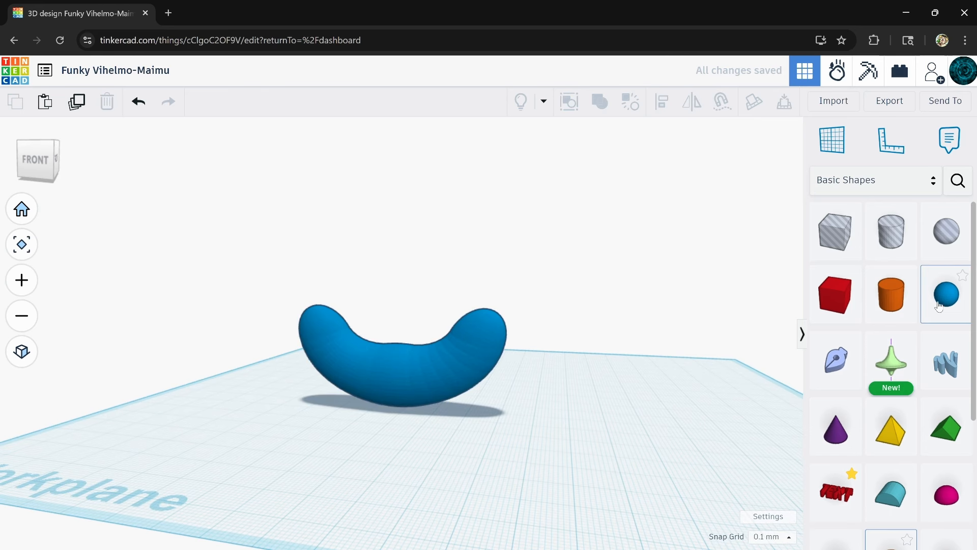
Add a sphere, stretch its base to 40.30 by 30.60 mm, and place it centrally in the curved body.
{"action": "left_click_drag", "start_coordinate": [939, 306], "coordinate": [641, 405]}
{"action": "left_click_drag", "start_coordinate": [685, 430], "coordinate": [743, 443]}
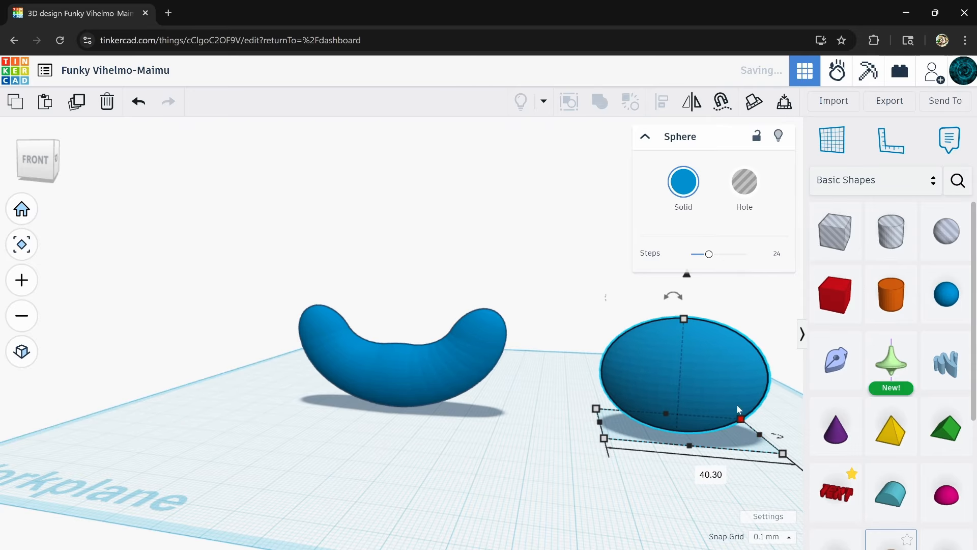
{"action": "left_click_drag", "start_coordinate": [737, 405], "coordinate": [410, 365]}
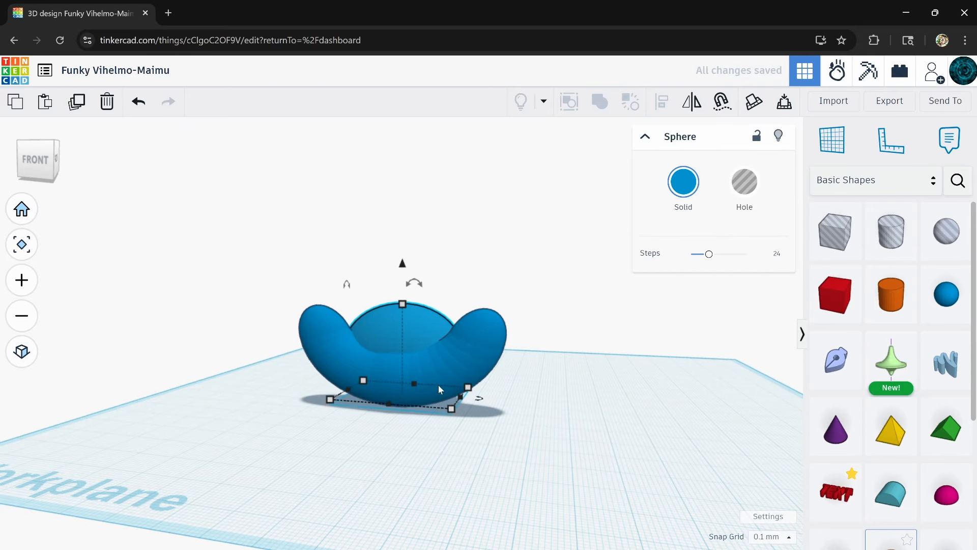
Nudge the sphere toward the front of the curved body and raise it above the workplane.
{"action": "right_click_drag", "start_coordinate": [438, 385], "coordinate": [475, 361]}
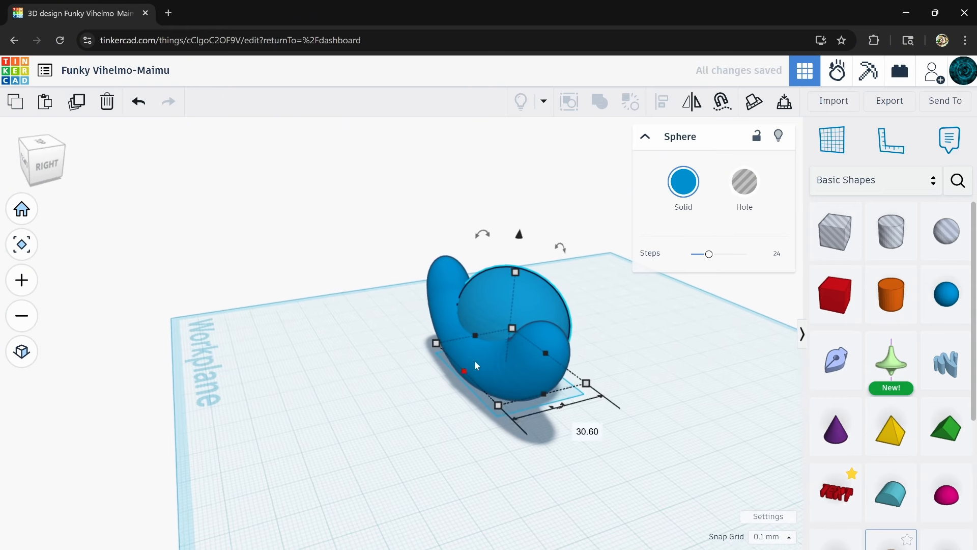
{"action": "key", "text": "Left"}
{"action": "key", "text": "Left"}
{"action": "key", "text": "Left"}
{"action": "key", "text": "Left"}
{"action": "key", "text": "Left"}
{"action": "key", "text": "Left"}
{"action": "key", "text": "Left"}
{"action": "key", "text": "Left"}
{"action": "key", "text": "Left"}
{"action": "key", "text": "Left"}
{"action": "key", "text": "Left"}
{"action": "key", "text": "Left"}
{"action": "key", "text": "ctrl+Up"}
{"action": "key", "text": "ctrl+Up"}
{"action": "key", "text": "ctrl+Up"}
{"action": "key", "text": "ctrl+Up"}
{"action": "key", "text": "ctrl+Up"}
{"action": "key", "text": "ctrl+Up"}
{"action": "key", "text": "ctrl+Up"}
{"action": "key", "text": "ctrl+Up"}
{"action": "key", "text": "ctrl+Up"}
{"action": "key", "text": "ctrl+Up"}
{"action": "key", "text": "ctrl+Up"}
{"action": "key", "text": "ctrl+Up"}
{"action": "key", "text": "ctrl+Up"}
{"action": "key", "text": "ctrl+Up"}
{"action": "key", "text": "ctrl+Up"}
{"action": "key", "text": "ctrl+Up"}
{"action": "key", "text": "ctrl+Up"}
{"action": "key", "text": "ctrl+Up"}
{"action": "key", "text": "ctrl+Up"}
{"action": "key", "text": "ctrl+Up"}
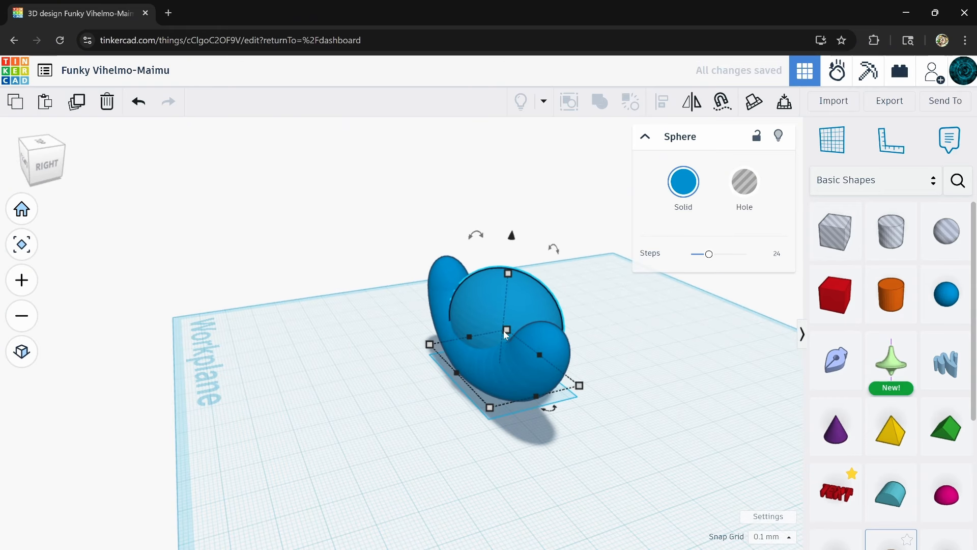
Nudge the sphere toward the back and stretch it wider along the curved body's length so it fills the hollow between the raised ends.
{"action": "right_click_drag", "start_coordinate": [479, 399], "coordinate": [424, 453]}
{"action": "key", "text": "Up"}
{"action": "key", "text": "Up"}
{"action": "key", "text": "Up"}
{"action": "key", "text": "Up"}
{"action": "key", "text": "Up"}
{"action": "key", "text": "Up"}
{"action": "key", "text": "Up"}
{"action": "key", "text": "Up"}
{"action": "key", "text": "Up"}
{"action": "key", "text": "Up"}
{"action": "key", "text": "Up"}
{"action": "key", "text": "Up"}
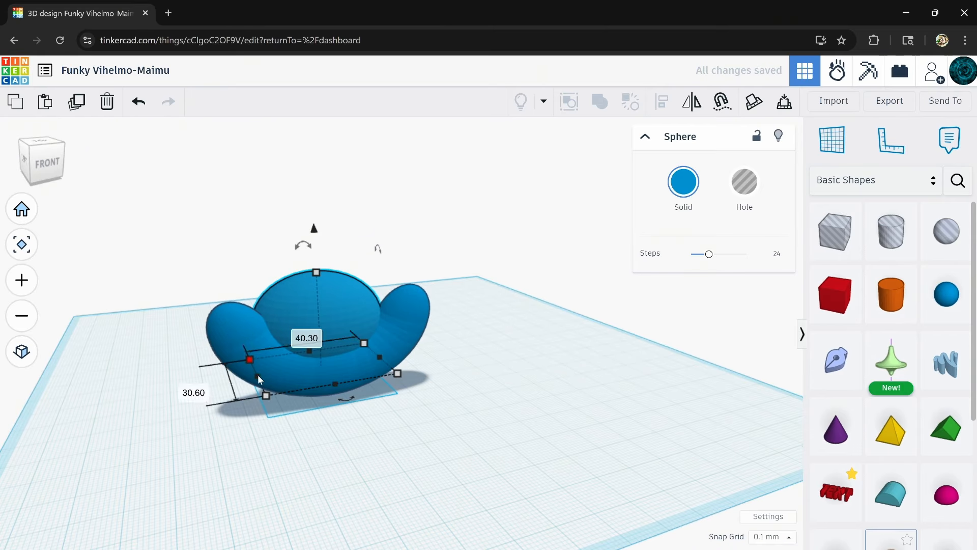
{"action": "left_click_drag", "start_coordinate": [240, 381], "coordinate": [225, 384]}
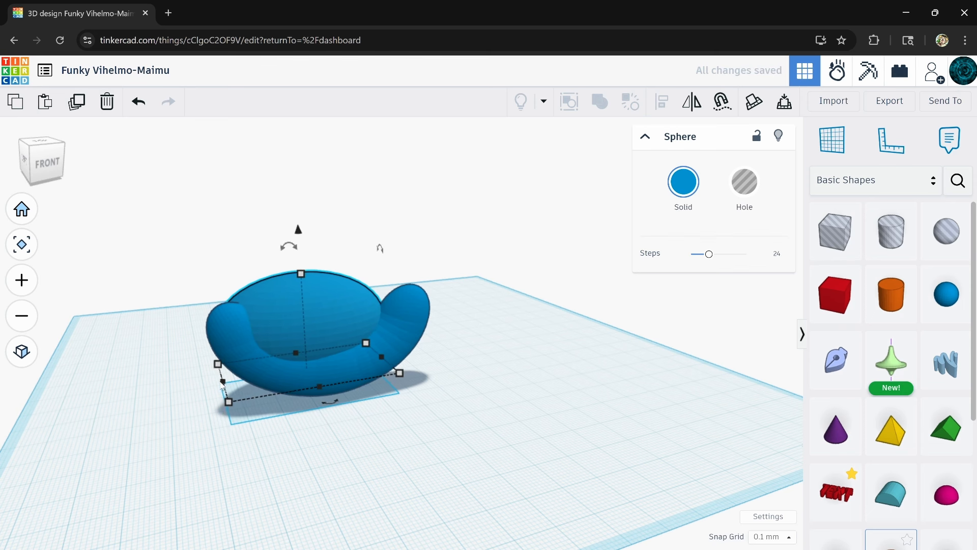
Try lowering only the middle ellipsoid of the curved body to a height of 16.60 mm and undo the change.
{"action": "right_click_drag", "start_coordinate": [224, 385], "coordinate": [421, 386]}
{"action": "left_click", "coordinate": [372, 370]}
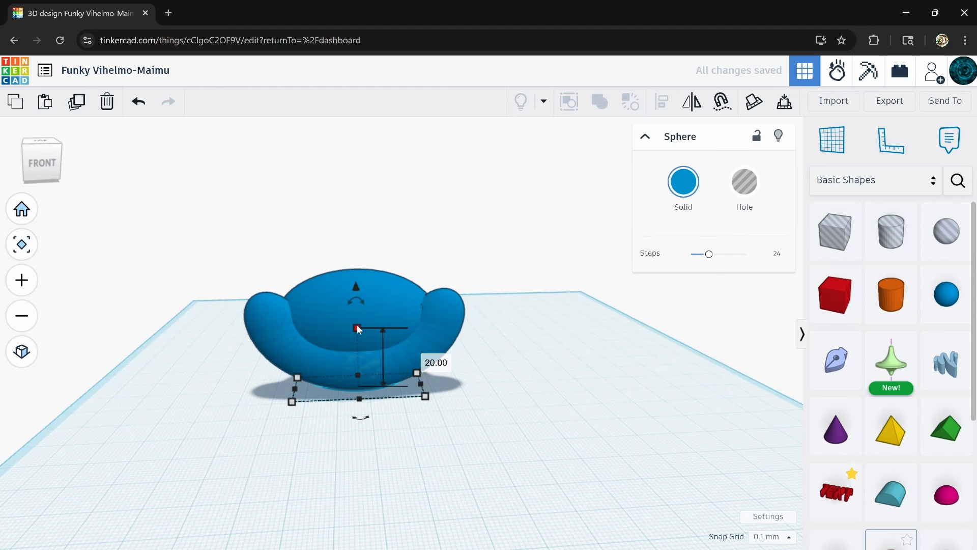
{"action": "left_click_drag", "start_coordinate": [356, 327], "coordinate": [358, 336]}
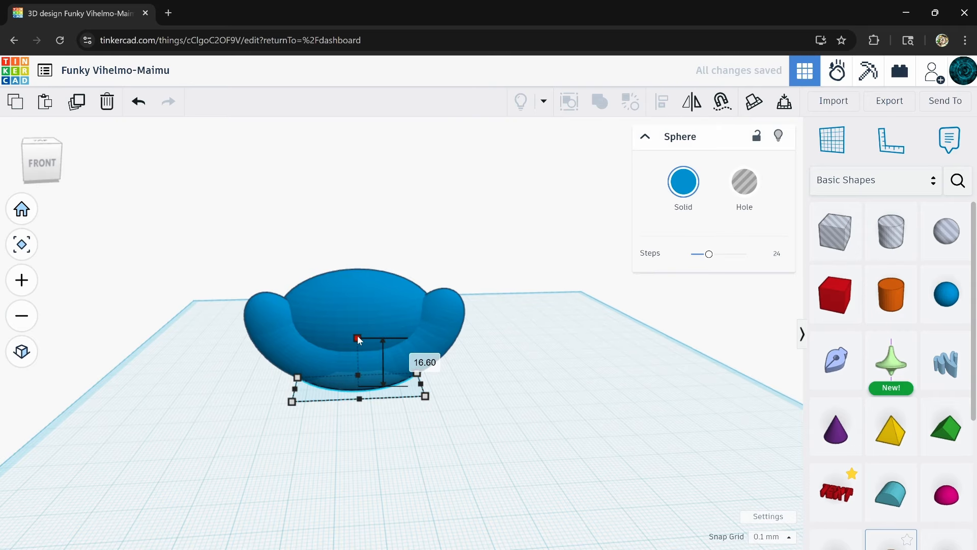
{"action": "left_click", "coordinate": [139, 102]}
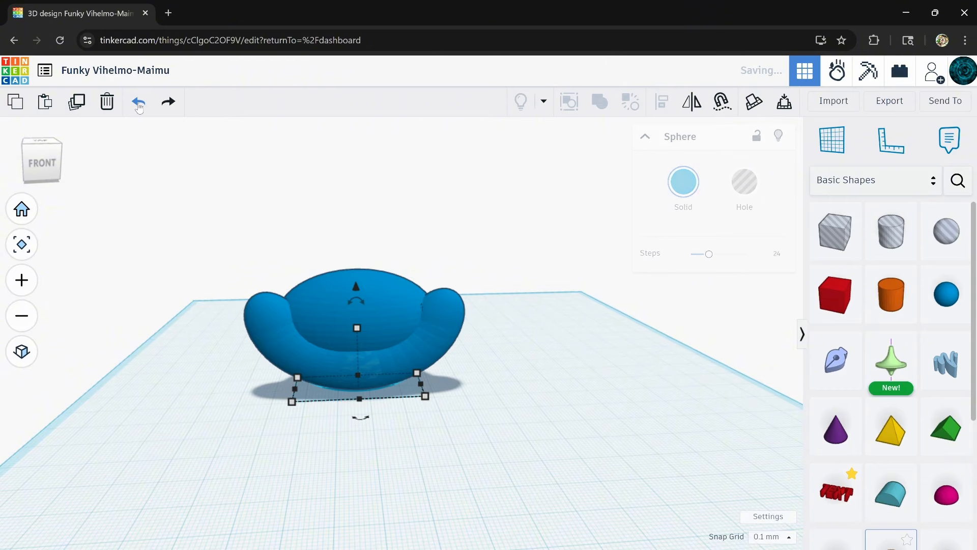
Select the curved body's 18 ellipsoids without the central sphere and reduce their overall height to 24.90 mm.
{"action": "left_click", "coordinate": [327, 292]}
{"action": "left_click_drag", "start_coordinate": [215, 264], "coordinate": [499, 429]}
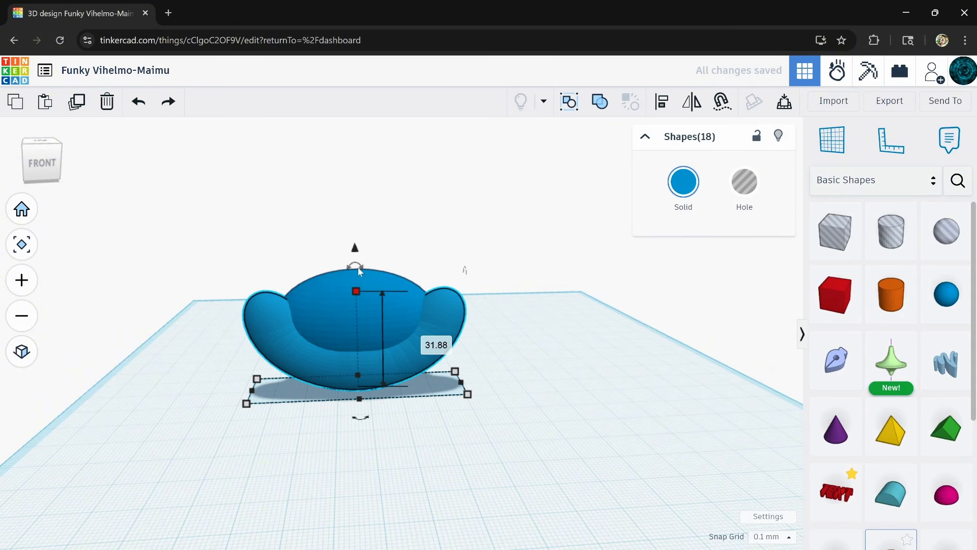
{"action": "left_click_drag", "start_coordinate": [357, 291], "coordinate": [353, 313]}
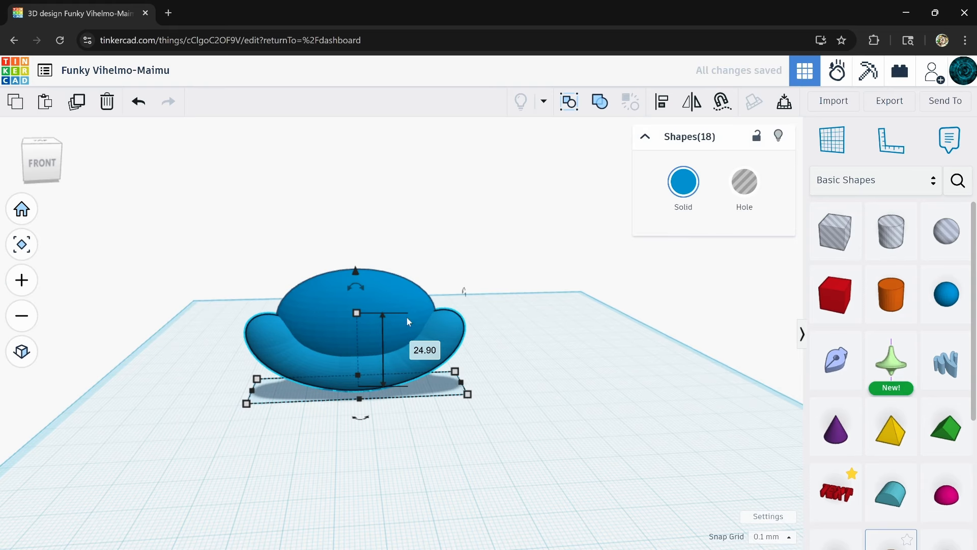
Duplicate the 18-shape curved body and raise the copy until it sits over the upper part of the central sphere.
{"action": "left_click", "coordinate": [77, 104]}
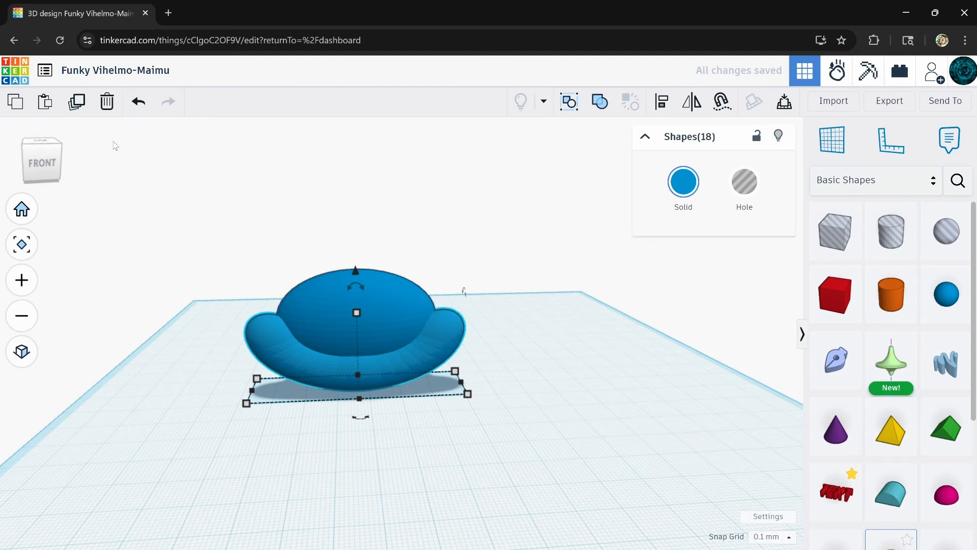
{"action": "key", "text": "ctrl+Up"}
{"action": "key", "text": "ctrl+Up"}
{"action": "key", "text": "ctrl+Up"}
{"action": "key", "text": "ctrl+Up"}
{"action": "key", "text": "ctrl+Up"}
{"action": "key", "text": "ctrl+Up"}
{"action": "key", "text": "ctrl+Up"}
{"action": "key", "text": "ctrl+Up"}
{"action": "key", "text": "ctrl+Up"}
{"action": "key", "text": "ctrl+Up"}
{"action": "key", "text": "ctrl+Up"}
{"action": "key", "text": "ctrl+Up"}
{"action": "key", "text": "ctrl+Up"}
{"action": "key", "text": "ctrl+Up"}
{"action": "key", "text": "ctrl+Up"}
{"action": "key", "text": "ctrl+Up"}
{"action": "key", "text": "ctrl+Up"}
{"action": "key", "text": "ctrl+Up"}
{"action": "key", "text": "ctrl+Up"}
{"action": "key", "text": "ctrl+Up"}
{"action": "key", "text": "ctrl+Up"}
{"action": "key", "text": "ctrl+Up"}
{"action": "key", "text": "ctrl+Up"}
{"action": "key", "text": "ctrl+Up"}
{"action": "key", "text": "ctrl+Up"}
{"action": "key", "text": "ctrl+Up"}
{"action": "key", "text": "ctrl+Up"}
{"action": "key", "text": "ctrl+Up"}
{"action": "key", "text": "ctrl+Up"}
{"action": "key", "text": "ctrl+Up"}
{"action": "key", "text": "ctrl+Up"}
{"action": "key", "text": "ctrl+Up"}
{"action": "key", "text": "ctrl+Up"}
{"action": "key", "text": "ctrl+Up"}
{"action": "key", "text": "ctrl+Up"}
{"action": "key", "text": "ctrl+Up"}
{"action": "key", "text": "ctrl+Up"}
{"action": "key", "text": "ctrl+Up"}
{"action": "key", "text": "ctrl+Up"}
{"action": "key", "text": "ctrl+Up"}
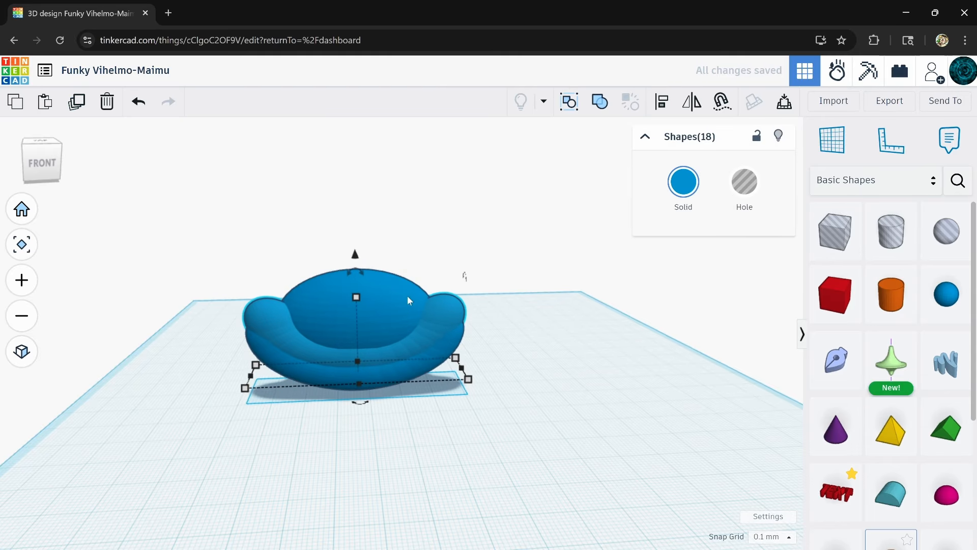
{"action": "key", "text": "ctrl+Up"}
{"action": "key", "text": "ctrl+Up"}
{"action": "key", "text": "ctrl+Up"}
{"action": "key", "text": "ctrl+Up"}
{"action": "key", "text": "ctrl+Up"}
{"action": "key", "text": "ctrl+Up"}
{"action": "key", "text": "ctrl+Up"}
{"action": "key", "text": "ctrl+Up"}
{"action": "key", "text": "ctrl+Up"}
{"action": "key", "text": "ctrl+Up"}
{"action": "key", "text": "ctrl+Up"}
{"action": "key", "text": "ctrl+Up"}
{"action": "key", "text": "ctrl+Up"}
{"action": "key", "text": "ctrl+Up"}
{"action": "key", "text": "ctrl+Up"}
{"action": "key", "text": "ctrl+Up"}
{"action": "key", "text": "ctrl+Up"}
{"action": "key", "text": "ctrl+Up"}
{"action": "key", "text": "ctrl+Up"}
{"action": "key", "text": "ctrl+Up"}
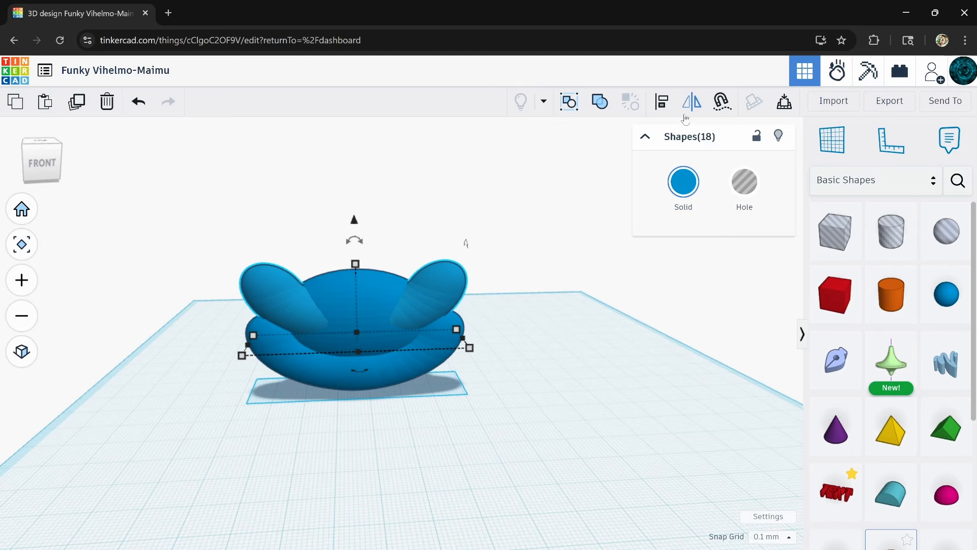
Mirror the raised copy vertically to close a ring around the sphere, and nudge it horizontally to line up with the lower half.
{"action": "left_click", "coordinate": [691, 100]}
{"action": "left_click", "coordinate": [491, 307]}
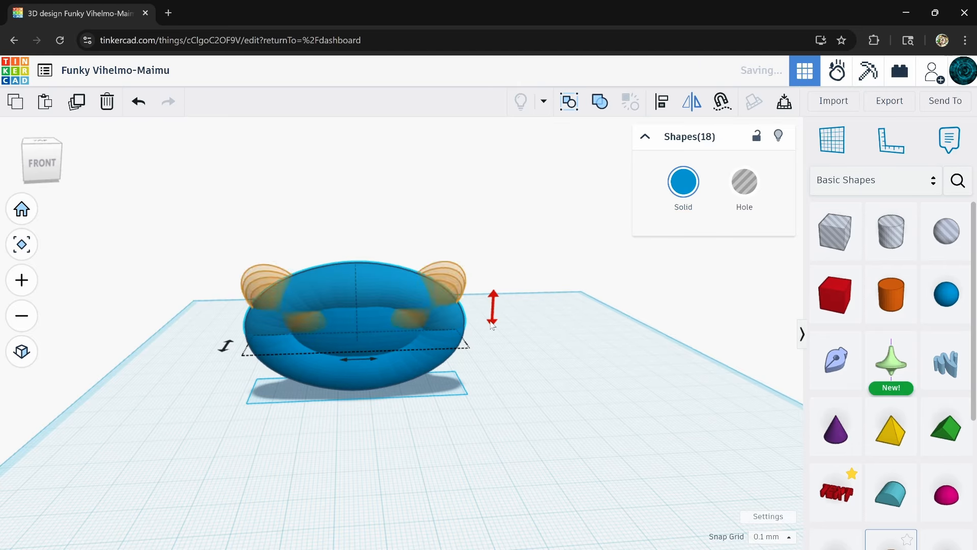
{"action": "right_click_drag", "start_coordinate": [491, 310], "coordinate": [355, 402]}
{"action": "key", "text": "Right"}
{"action": "key", "text": "Right"}
{"action": "key", "text": "Right"}
{"action": "key", "text": "Right"}
{"action": "key", "text": "Right"}
{"action": "key", "text": "Right"}
{"action": "key", "text": "Right"}
{"action": "key", "text": "Right"}
{"action": "key", "text": "Right"}
{"action": "key", "text": "Right"}
{"action": "key", "text": "Right"}
{"action": "key", "text": "Right"}
{"action": "key", "text": "Right"}
{"action": "key", "text": "Right"}
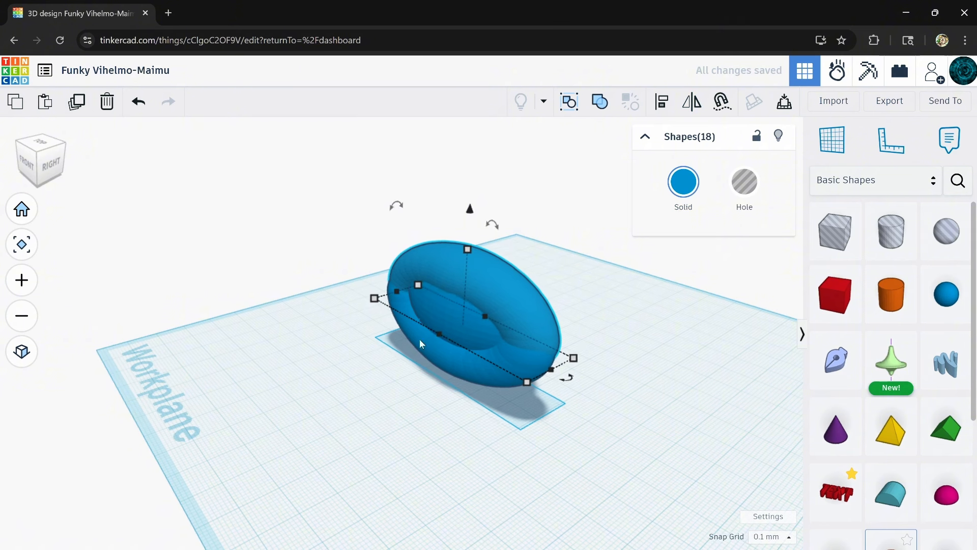
Stretch the upper half of the ring backwards to a depth of 35.20 mm.
{"action": "left_click_drag", "start_coordinate": [486, 315], "coordinate": [506, 298]}
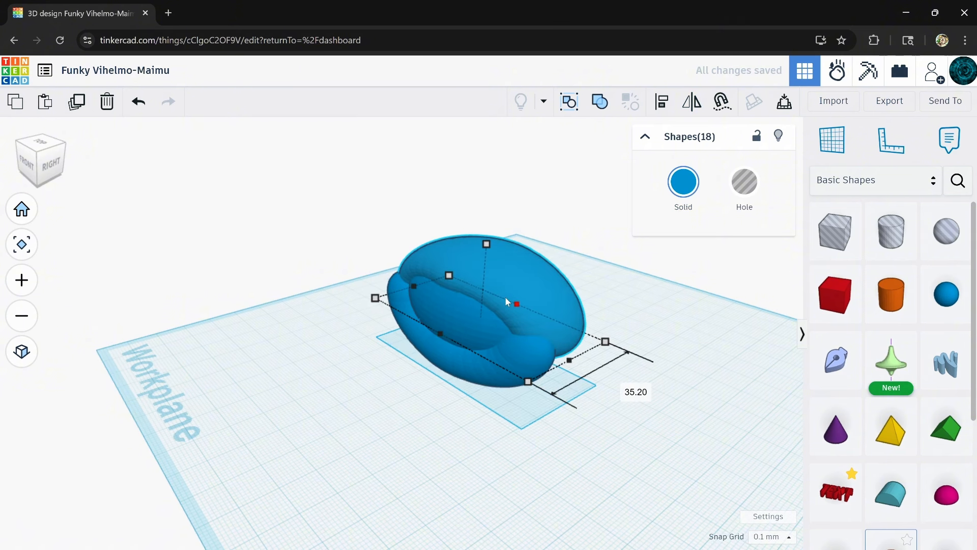
{"action": "right_click_drag", "start_coordinate": [505, 299], "coordinate": [595, 414]}
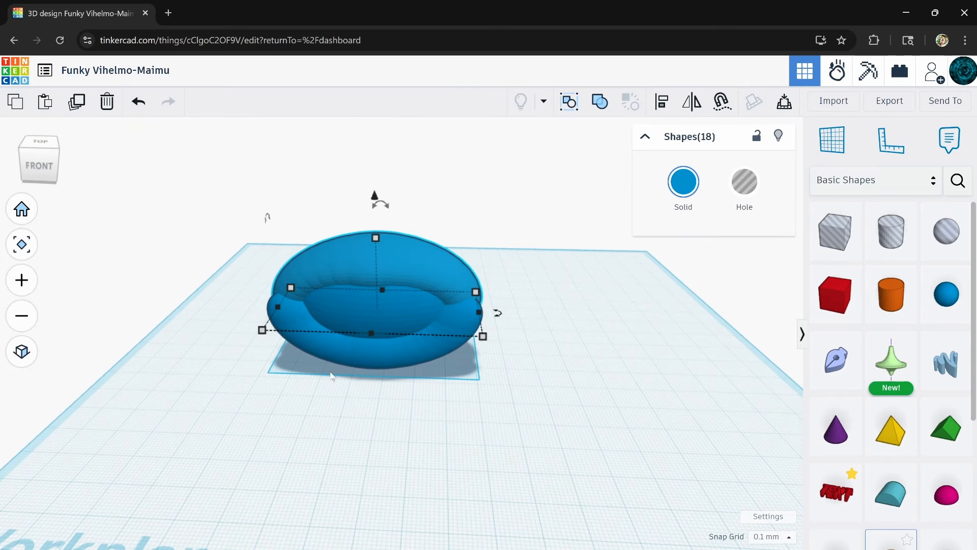
Delete the misplaced copy of the upper half, reselect its 18 ellipsoids without the central sphere, and place a new copy slightly higher.
{"action": "left_click", "coordinate": [76, 103]}
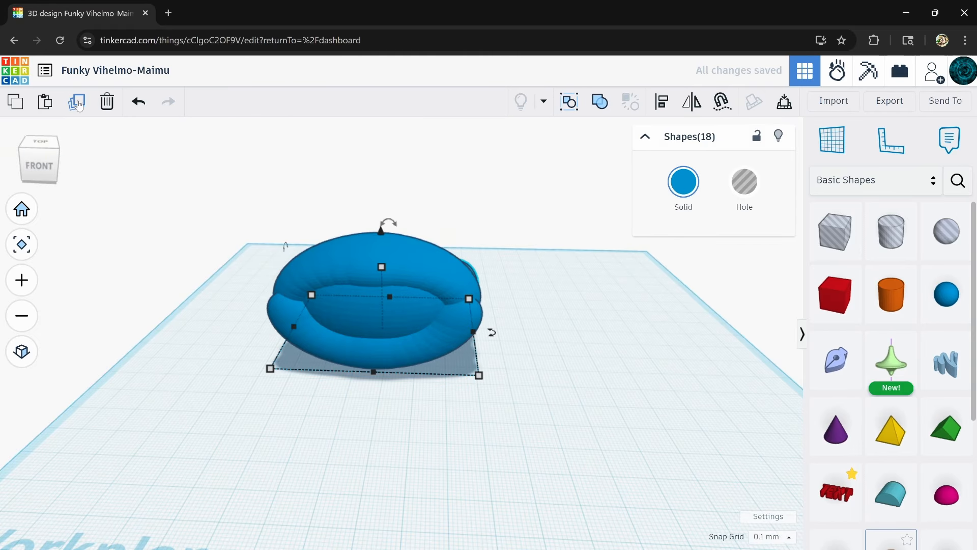
{"action": "left_click", "coordinate": [107, 102]}
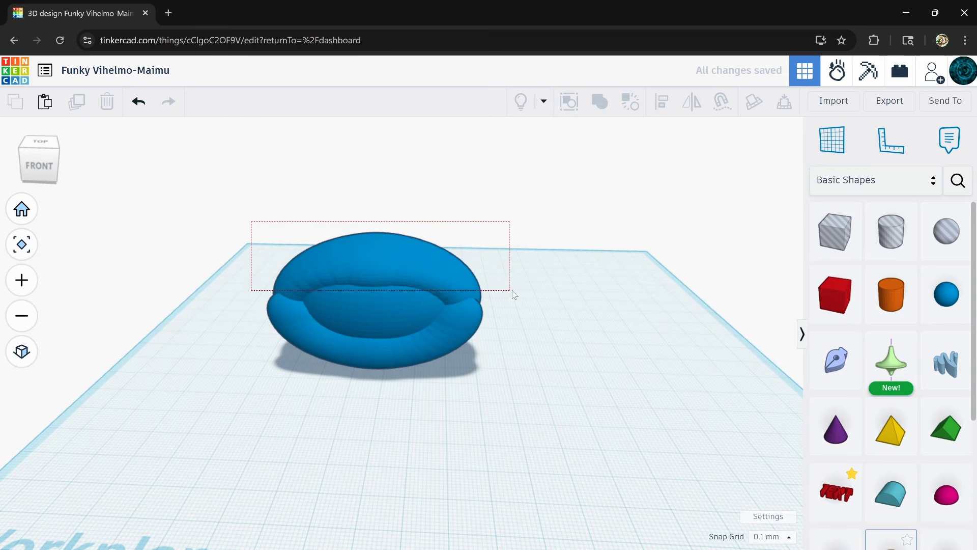
{"action": "left_click_drag", "start_coordinate": [512, 290], "coordinate": [513, 290]}
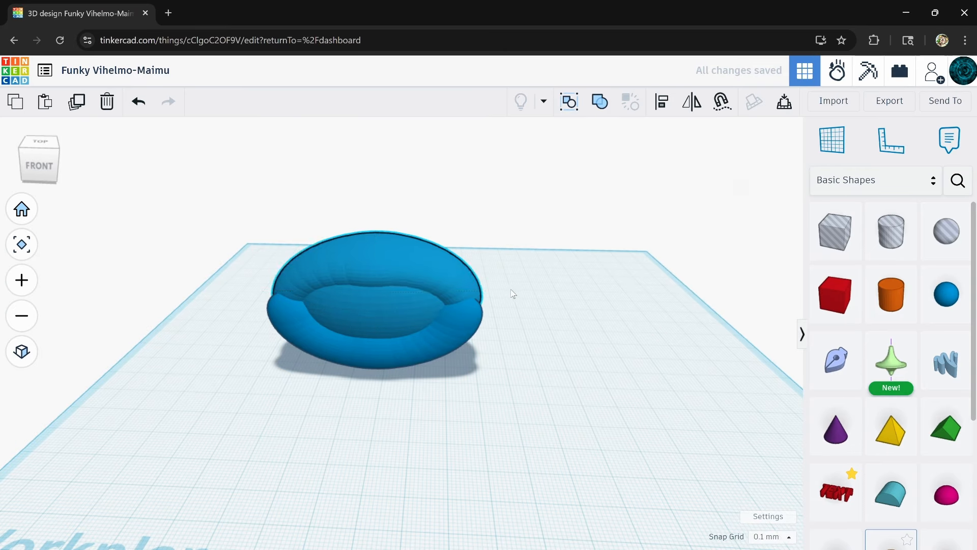
{"action": "left_click", "coordinate": [368, 320], "text": "shift"}
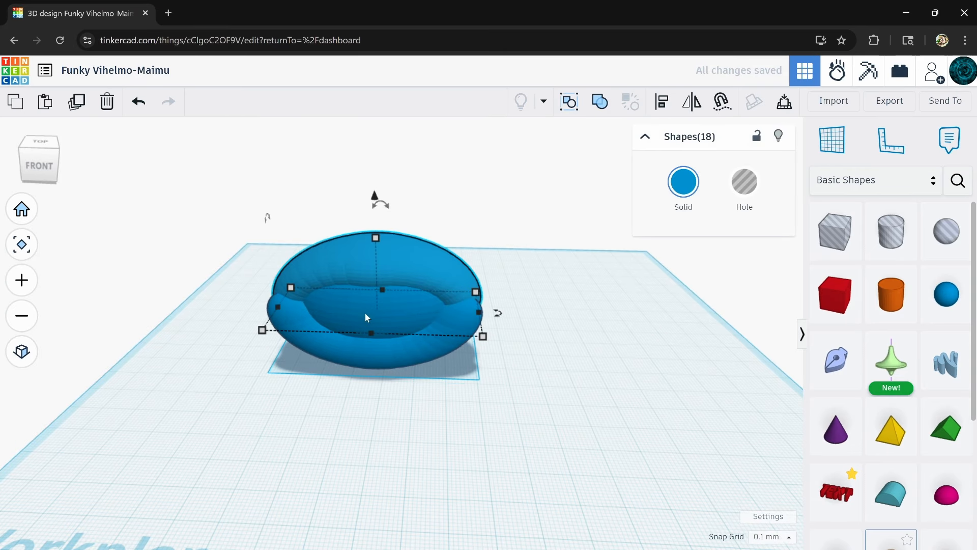
{"action": "left_click", "coordinate": [76, 104]}
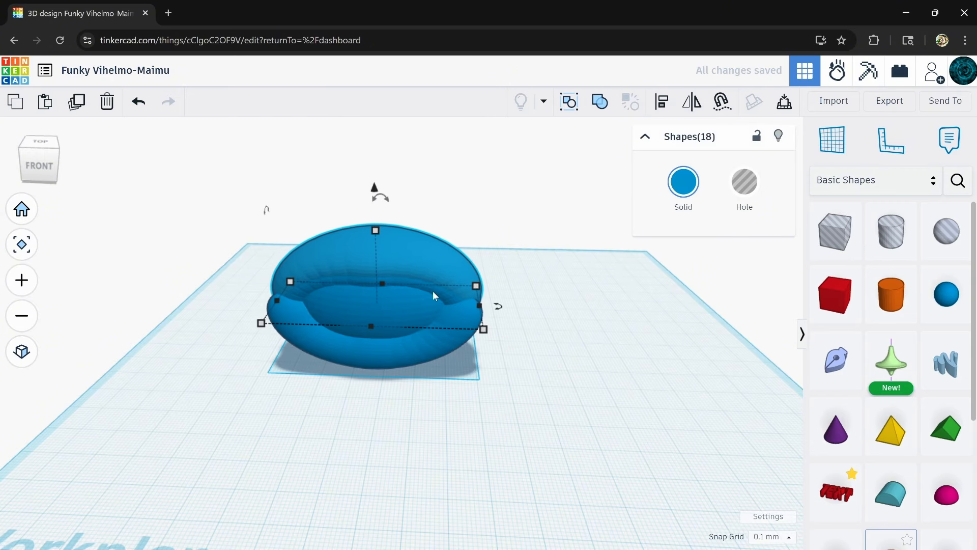
{"action": "mouse_move", "coordinate": [545, 319]}
{"action": "right_mouse_down"}
{"action": "mouse_move", "coordinate": [401, 313]}
{"action": "mouse_move", "coordinate": [589, 317]}
{"action": "mouse_move", "coordinate": [535, 321]}
{"action": "right_mouse_up"}
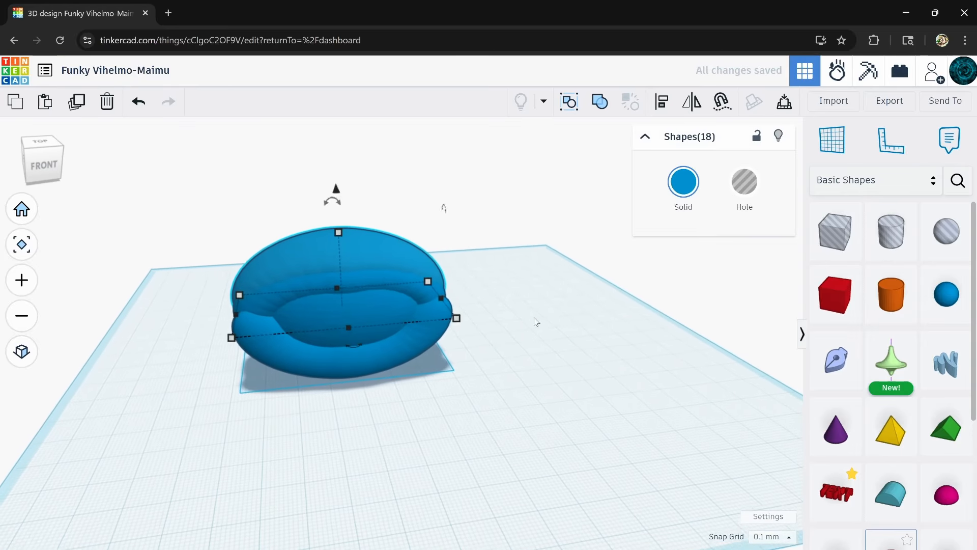
{"action": "right_click_drag", "start_coordinate": [497, 367], "coordinate": [516, 300]}
Duplicate the lower half's 18 ellipsoids without the central sphere, then make the copy flatter and wider.
{"action": "left_click_drag", "start_coordinate": [460, 315], "coordinate": [439, 369]}
{"action": "right_click_drag", "start_coordinate": [440, 371], "coordinate": [275, 353]}
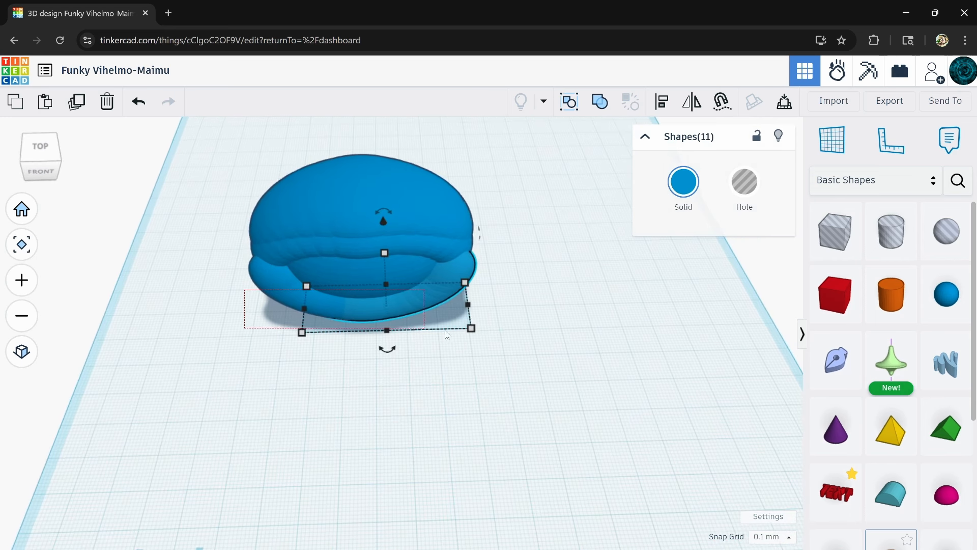
{"action": "left_click_drag", "start_coordinate": [497, 334], "coordinate": [471, 399]}
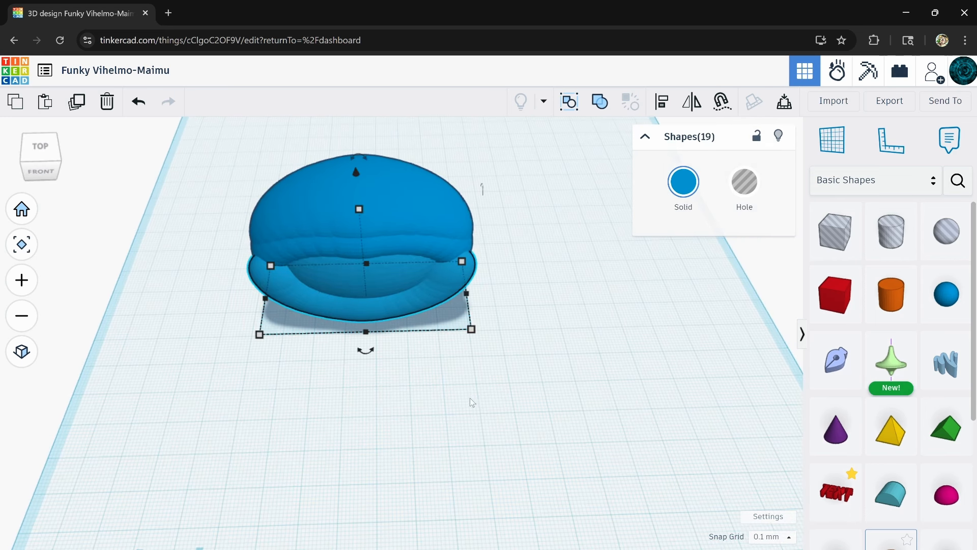
{"action": "right_click_drag", "start_coordinate": [471, 399], "coordinate": [383, 292]}
{"action": "left_click", "coordinate": [403, 306], "text": "shift"}
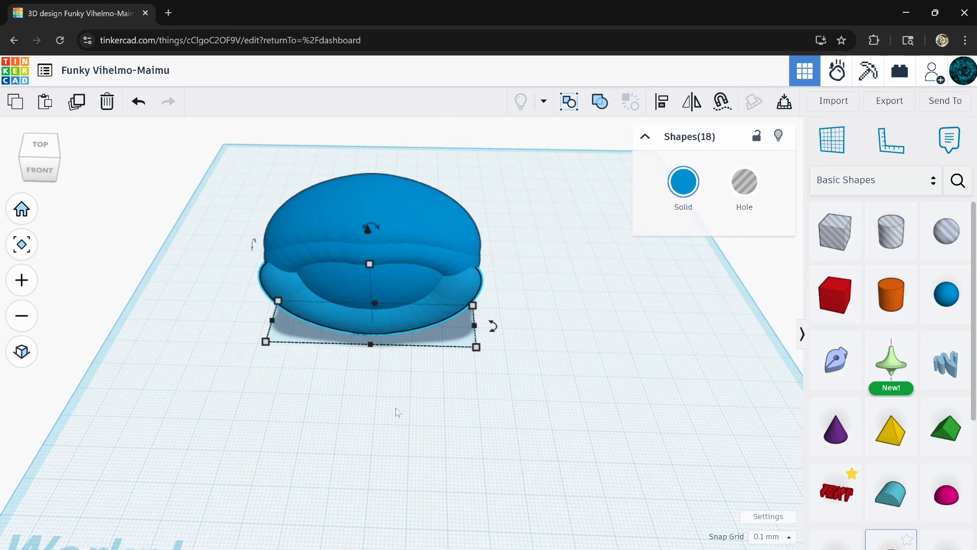
{"action": "mouse_move", "coordinate": [396, 408]}
{"action": "right_mouse_down"}
{"action": "mouse_move", "coordinate": [397, 388]}
{"action": "mouse_move", "coordinate": [407, 392]}
{"action": "right_mouse_up"}
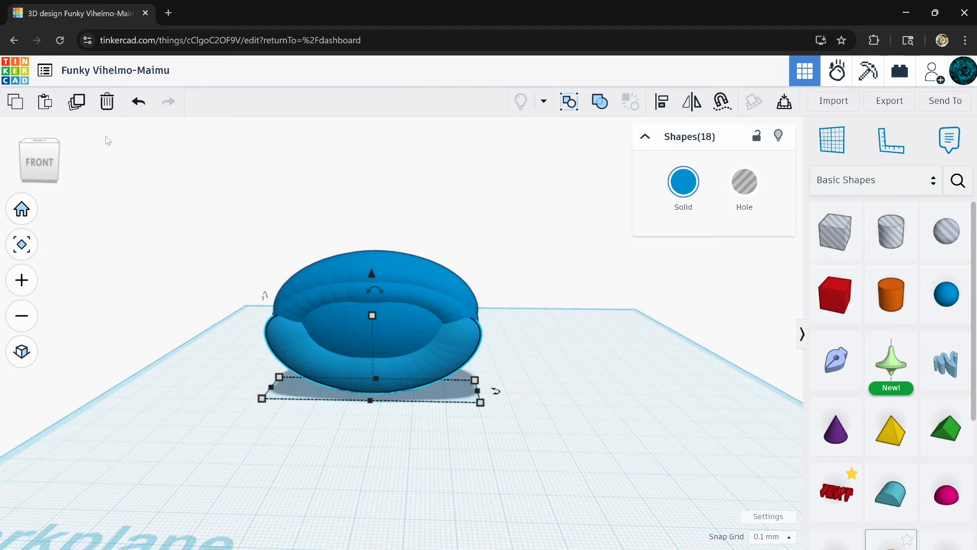
{"action": "left_click", "coordinate": [77, 104]}
{"action": "left_click_drag", "start_coordinate": [373, 316], "coordinate": [371, 348]}
{"action": "mouse_move", "coordinate": [478, 390]}
{"action": "left_mouse_down"}
{"action": "mouse_move", "coordinate": [502, 391]}
{"action": "mouse_move", "coordinate": [485, 408]}
{"action": "left_mouse_up"}
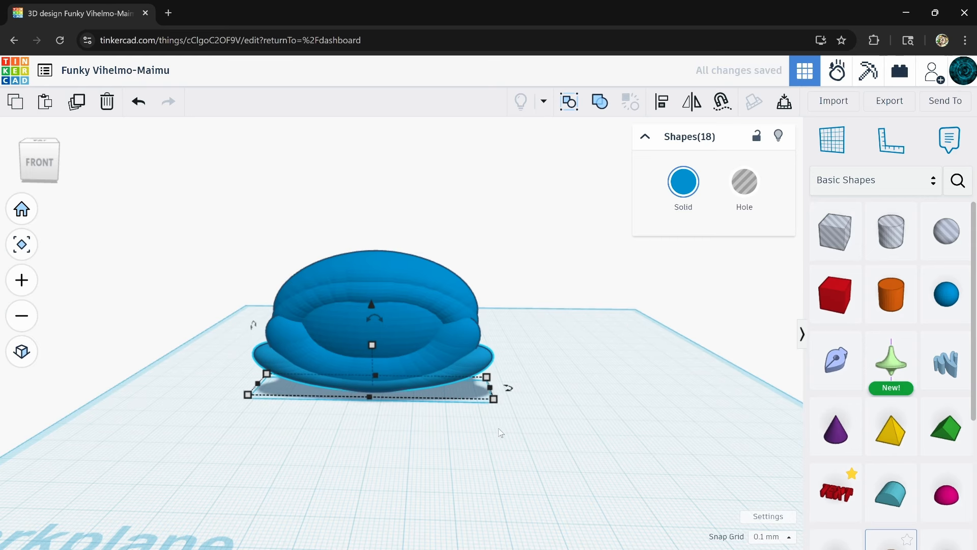
Move the flattened, widened copy back behind the lower half of the ring.
{"action": "right_click_drag", "start_coordinate": [502, 423], "coordinate": [428, 368]}
{"action": "left_click_drag", "start_coordinate": [427, 367], "coordinate": [446, 349]}
{"action": "right_click_drag", "start_coordinate": [494, 448], "coordinate": [618, 451]}
{"action": "scroll", "coordinate": [277, 371], "scroll_direction": "up", "scroll_amount": 5}
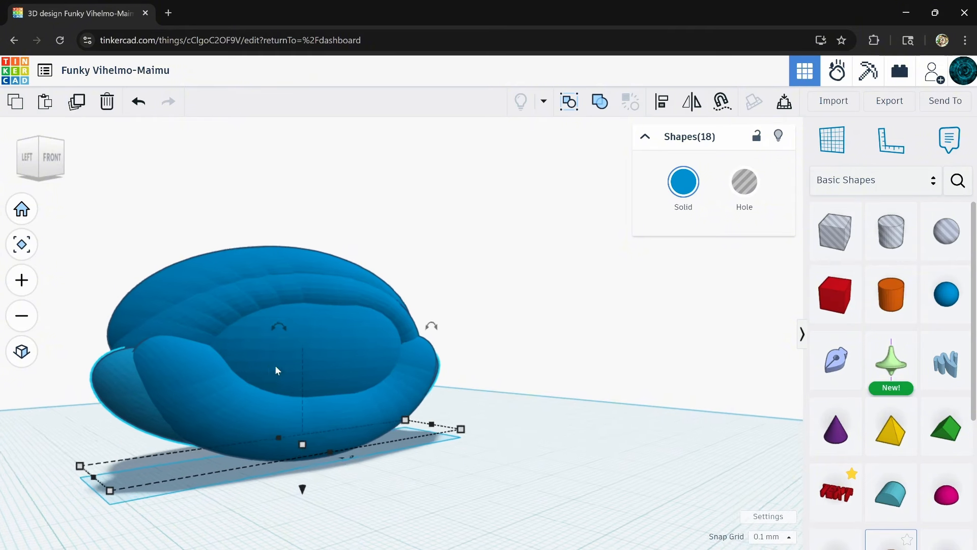
{"action": "right_click_drag", "start_coordinate": [252, 403], "coordinate": [421, 397]}
{"action": "scroll", "coordinate": [420, 395], "scroll_direction": "down", "scroll_amount": 4}
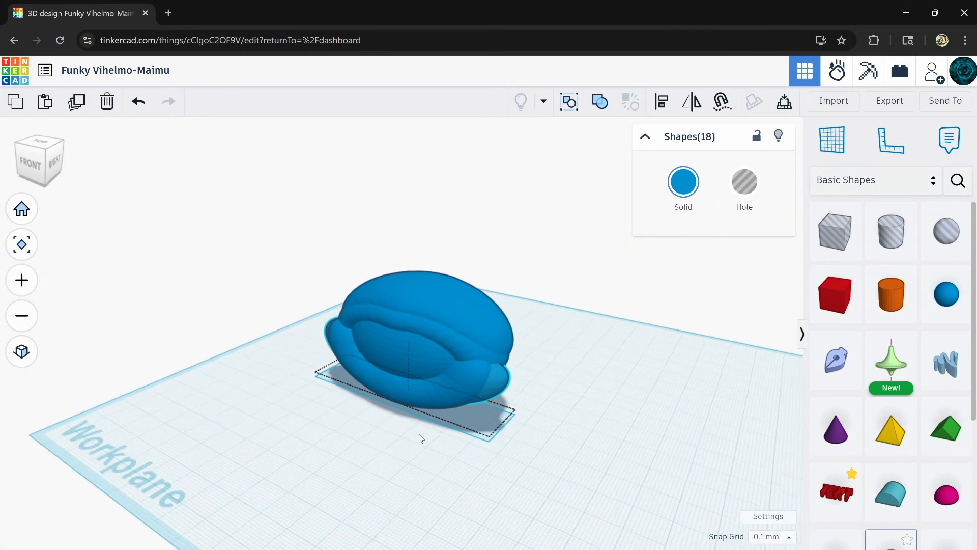
{"action": "right_click_drag", "start_coordinate": [421, 435], "coordinate": [570, 407]}
{"action": "left_click_drag", "start_coordinate": [835, 294], "coordinate": [518, 420]}
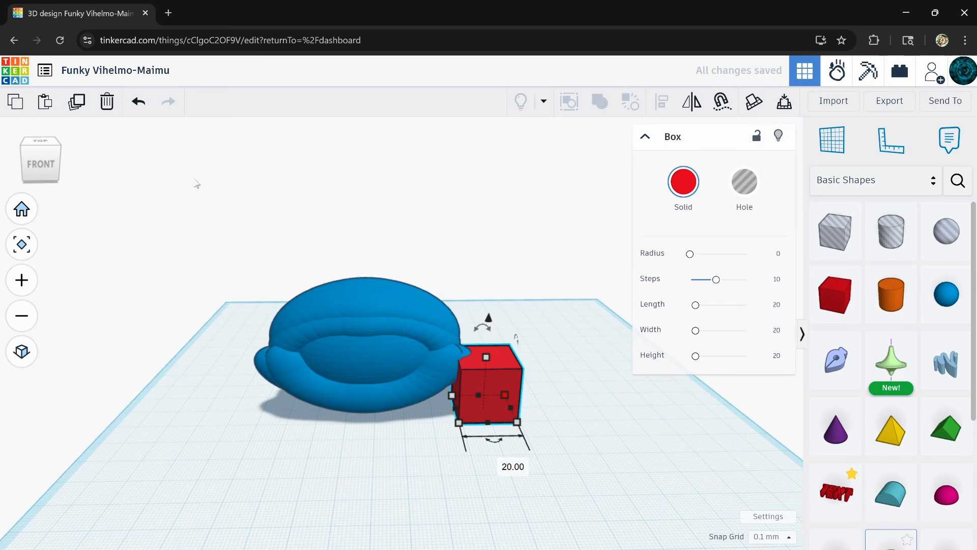
{"action": "left_click", "coordinate": [106, 102]}
Select all shapes of the model and colour them solid grey.
{"action": "left_click_drag", "start_coordinate": [270, 432], "coordinate": [248, 431]}
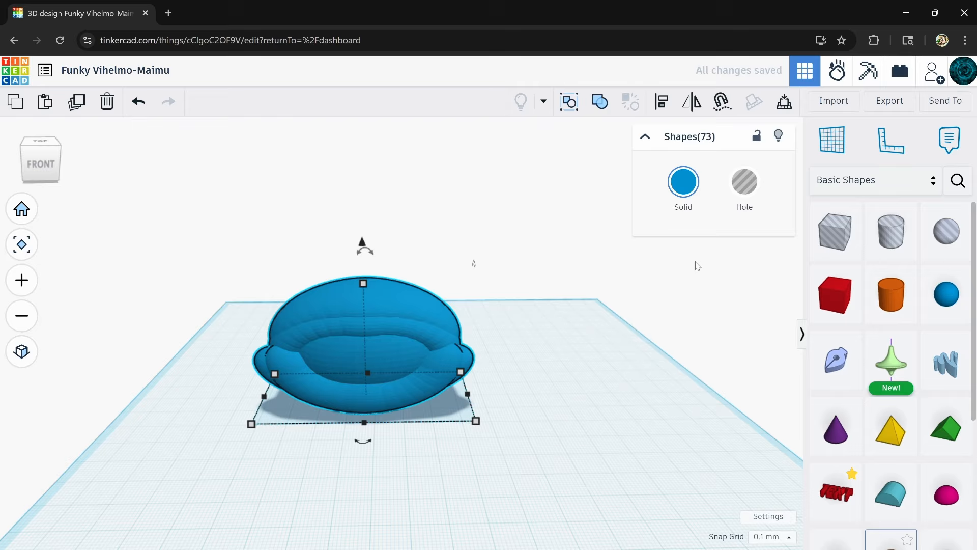
{"action": "left_click", "coordinate": [683, 191]}
{"action": "left_click", "coordinate": [823, 288]}
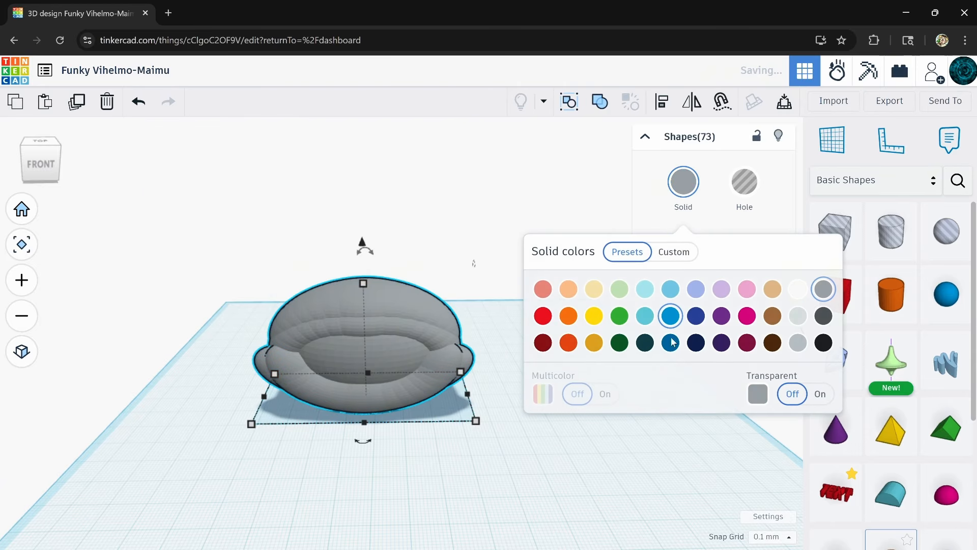
{"action": "left_click", "coordinate": [503, 484]}
Duplicate the whole grey model and shift the copy to the right until it stands clear beside the original.
{"action": "right_click_drag", "start_coordinate": [503, 484], "coordinate": [412, 456]}
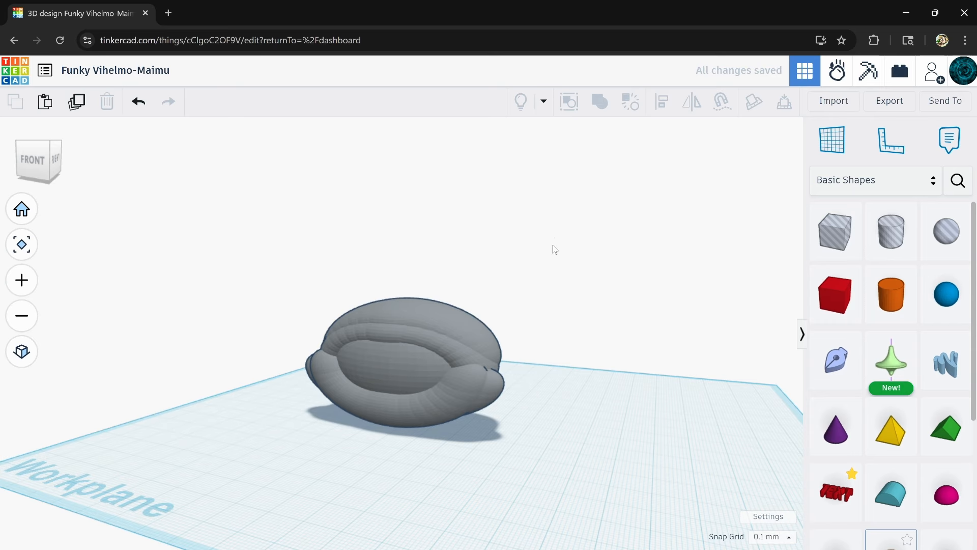
{"action": "right_click_drag", "start_coordinate": [584, 362], "coordinate": [532, 434]}
{"action": "scroll", "coordinate": [525, 394], "scroll_direction": "down", "scroll_amount": 3}
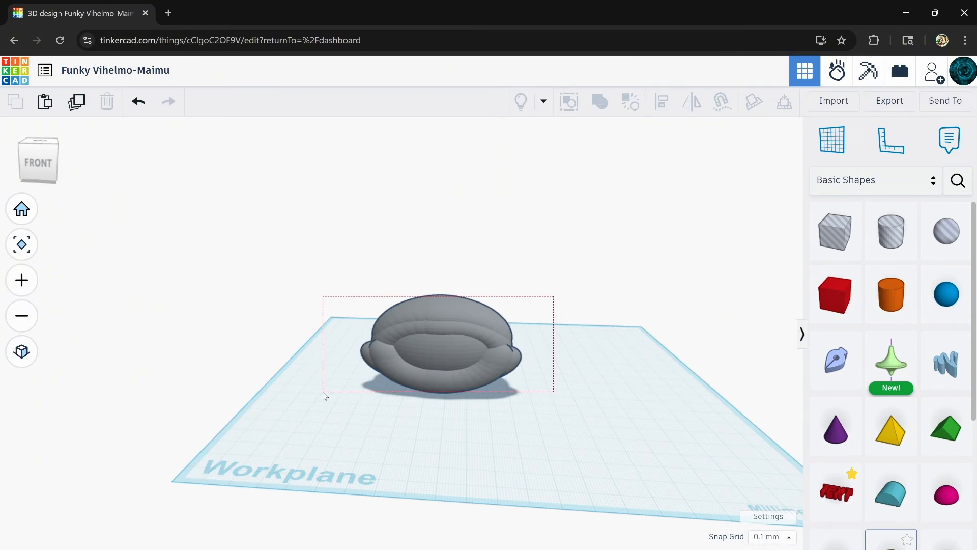
{"action": "left_click_drag", "start_coordinate": [325, 397], "coordinate": [331, 395]}
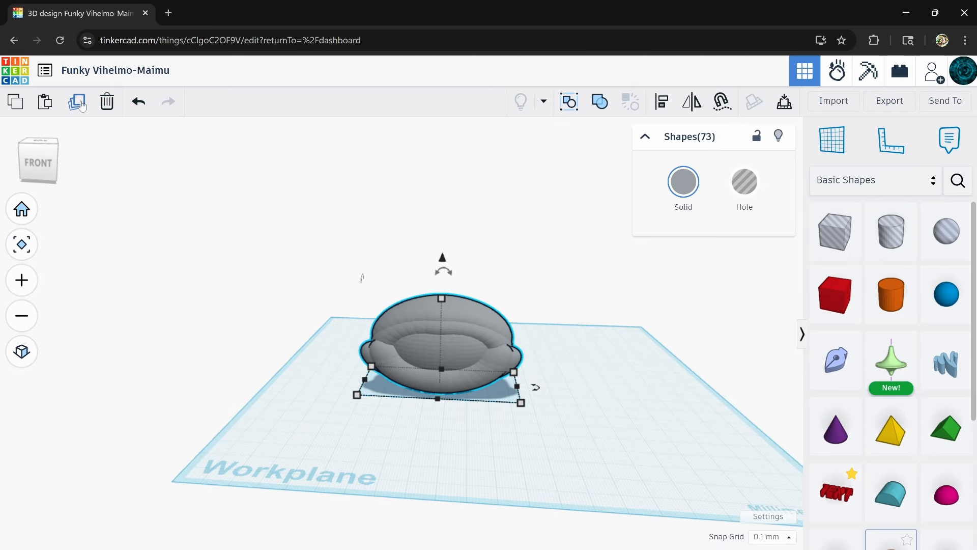
{"action": "left_click", "coordinate": [77, 102]}
{"action": "key", "text": "Right"}
{"action": "key", "text": "Right"}
{"action": "key", "text": "Right"}
{"action": "key", "text": "Right"}
{"action": "key", "text": "Right"}
{"action": "key", "text": "Right"}
{"action": "key", "text": "Right"}
{"action": "key", "text": "Right"}
{"action": "key", "text": "Right"}
{"action": "key", "text": "Right"}
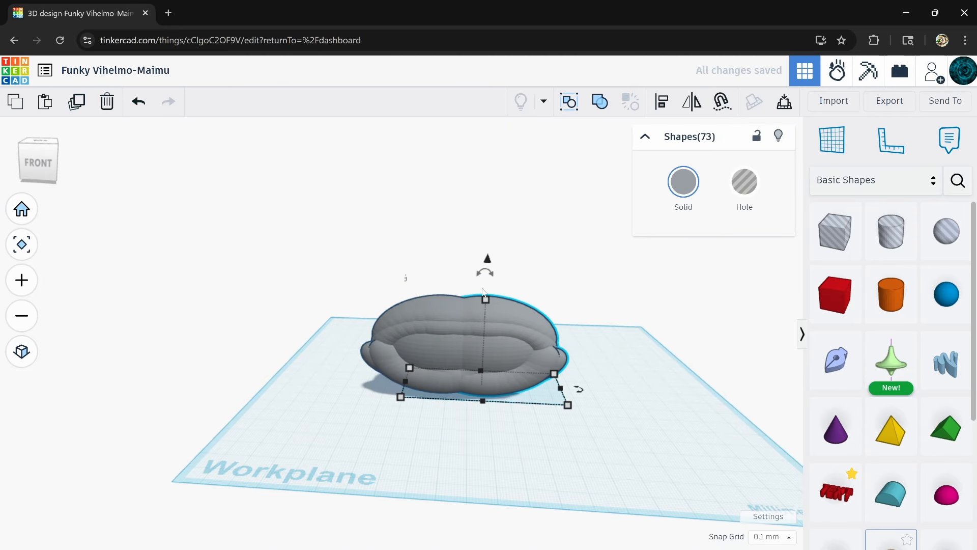
{"action": "key", "text": "Right"}
{"action": "key", "text": "Right"}
{"action": "key", "text": "Right"}
{"action": "key", "text": "Right"}
{"action": "key", "text": "Right"}
{"action": "key", "text": "Right"}
{"action": "key", "text": "Right"}
{"action": "key", "text": "Right"}
{"action": "key", "text": "Right"}
{"action": "key", "text": "Right"}
{"action": "key", "text": "Right"}
{"action": "key", "text": "Right"}
{"action": "key", "text": "Right"}
{"action": "key", "text": "Right"}
{"action": "key", "text": "Right"}
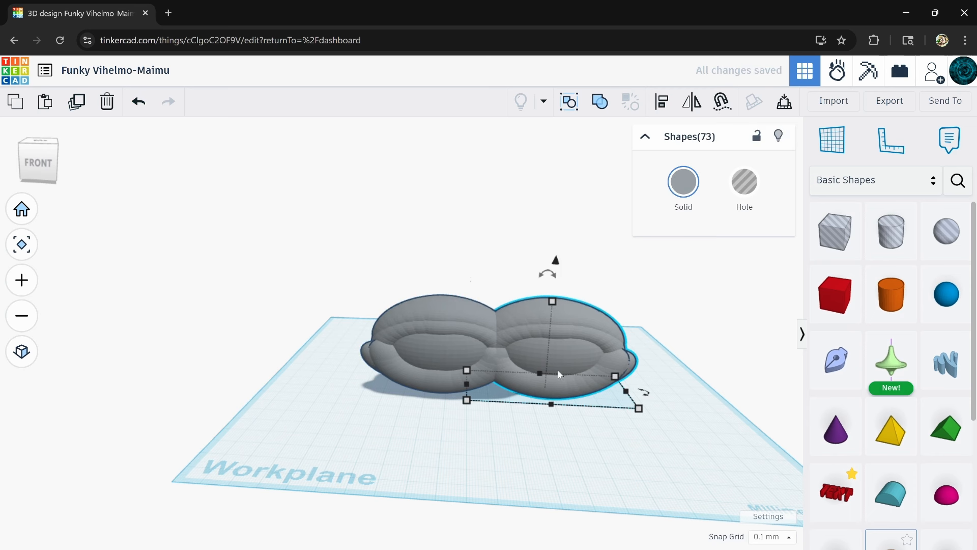
{"action": "key", "text": "Right"}
{"action": "key", "text": "Right"}
{"action": "key", "text": "Right"}
{"action": "key", "text": "Right"}
{"action": "key", "text": "Right"}
{"action": "key", "text": "Right"}
{"action": "key", "text": "Right"}
{"action": "key", "text": "Right"}
{"action": "key", "text": "Right"}
{"action": "key", "text": "Right"}
{"action": "key", "text": "Right"}
{"action": "key", "text": "Right"}
{"action": "key", "text": "Right"}
{"action": "key", "text": "Right"}
{"action": "key", "text": "Right"}
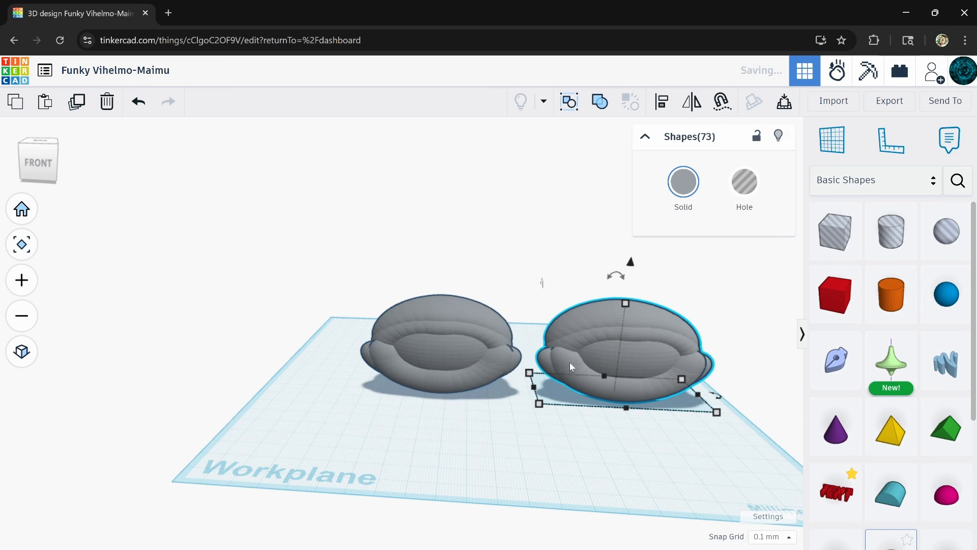
Try deleting the central sphere from the copied model and undo the deletion.
{"action": "left_click", "coordinate": [624, 366]}
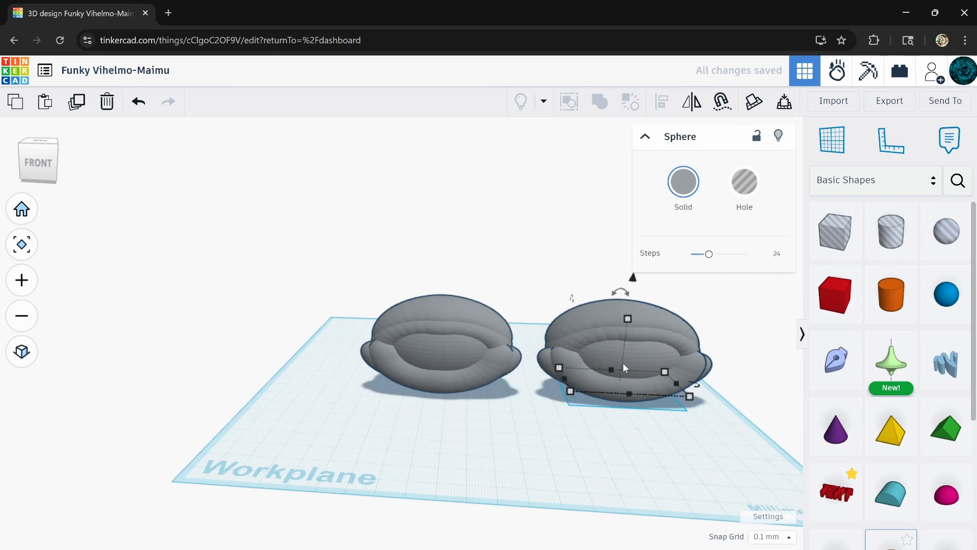
{"action": "left_click", "coordinate": [107, 102]}
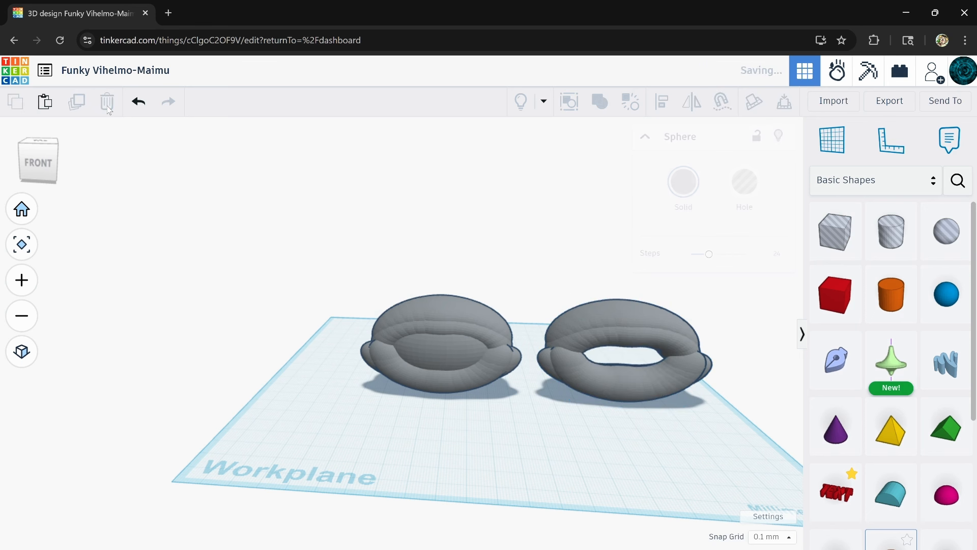
{"action": "right_click_drag", "start_coordinate": [482, 380], "coordinate": [530, 439]}
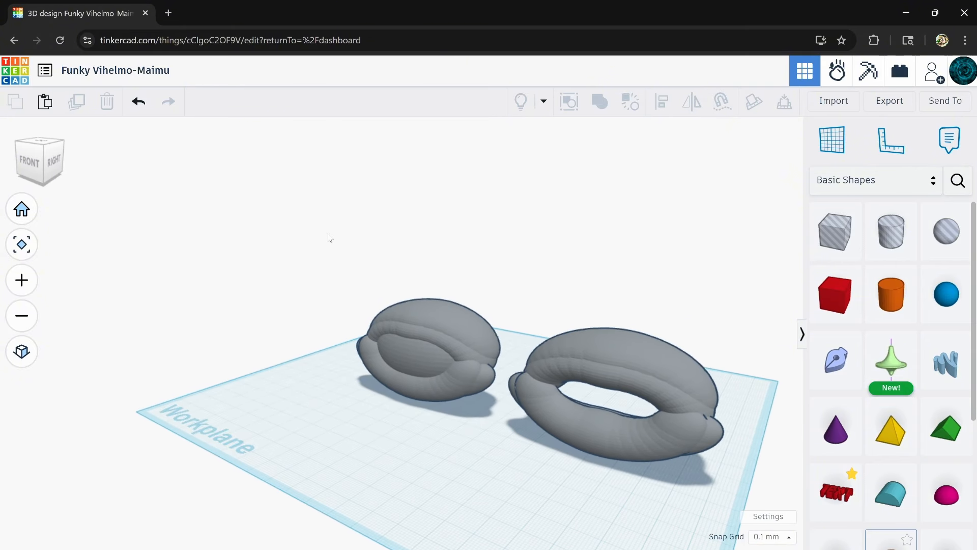
{"action": "left_click", "coordinate": [138, 104]}
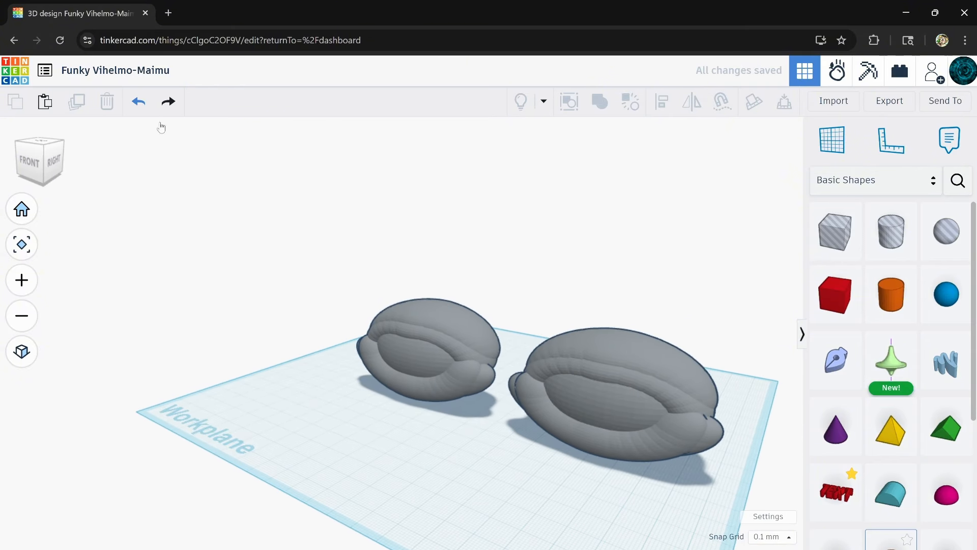
Colour the copied model's central sphere solid black.
{"action": "left_click", "coordinate": [619, 407]}
{"action": "left_click", "coordinate": [683, 182]}
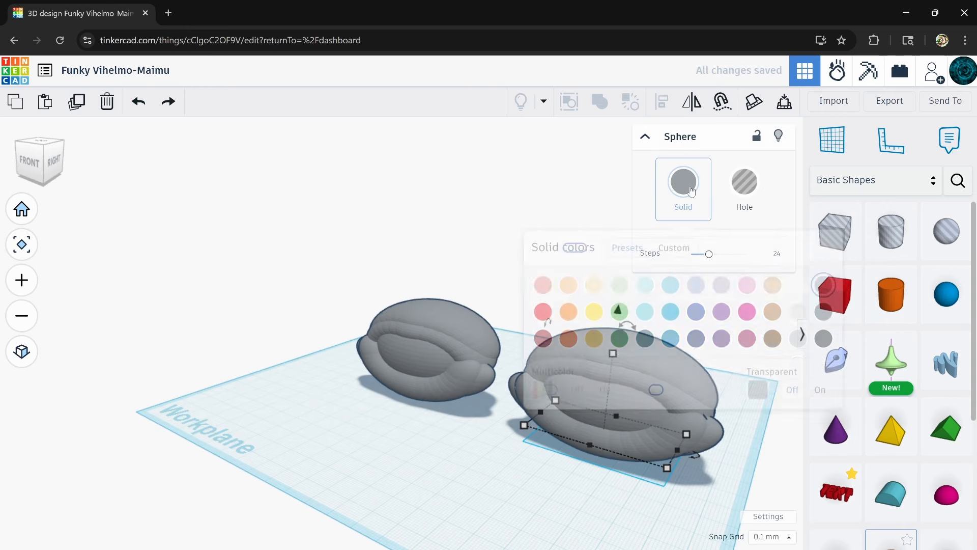
{"action": "left_click", "coordinate": [823, 345]}
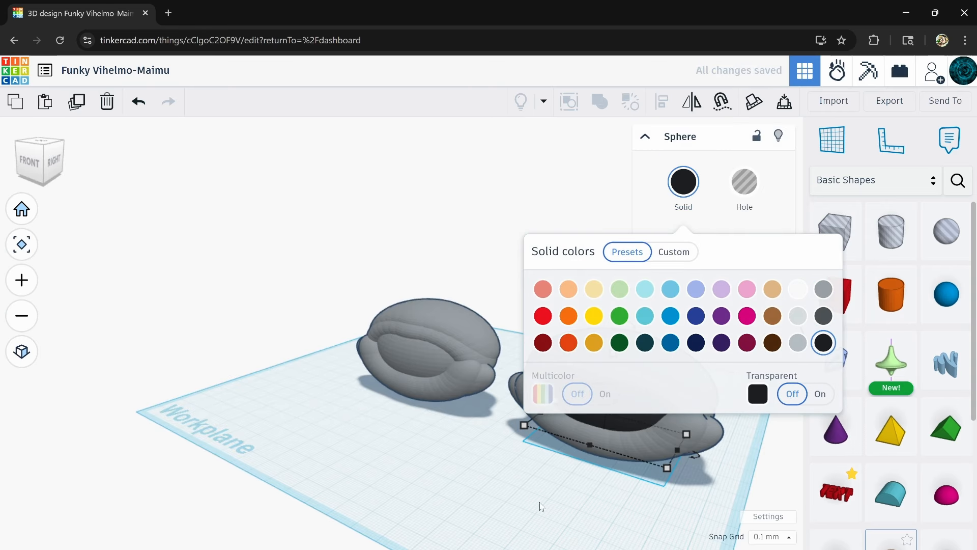
Move the black sphere backwards so that it sits deeper inside the copied ring.
{"action": "right_click_drag", "start_coordinate": [539, 504], "coordinate": [522, 479]}
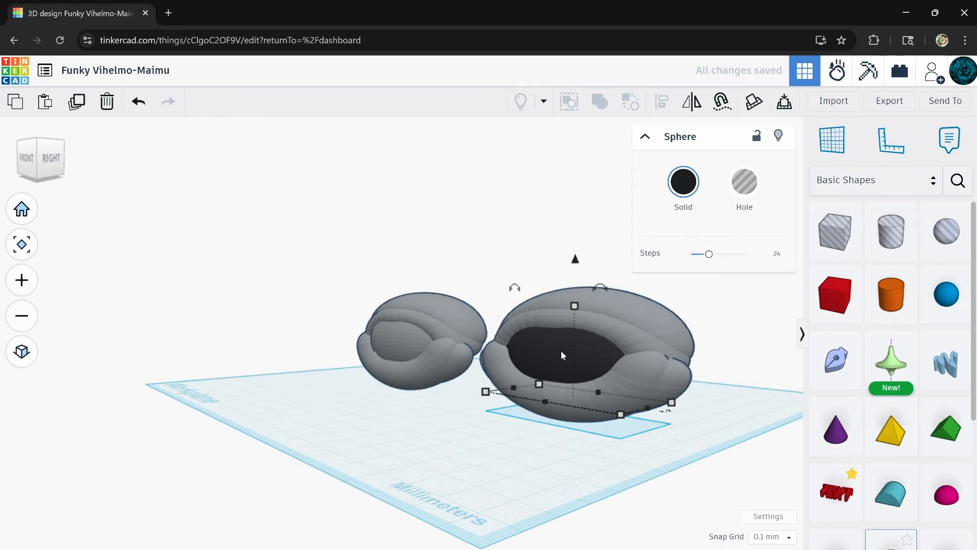
{"action": "left_click_drag", "start_coordinate": [562, 355], "coordinate": [600, 312]}
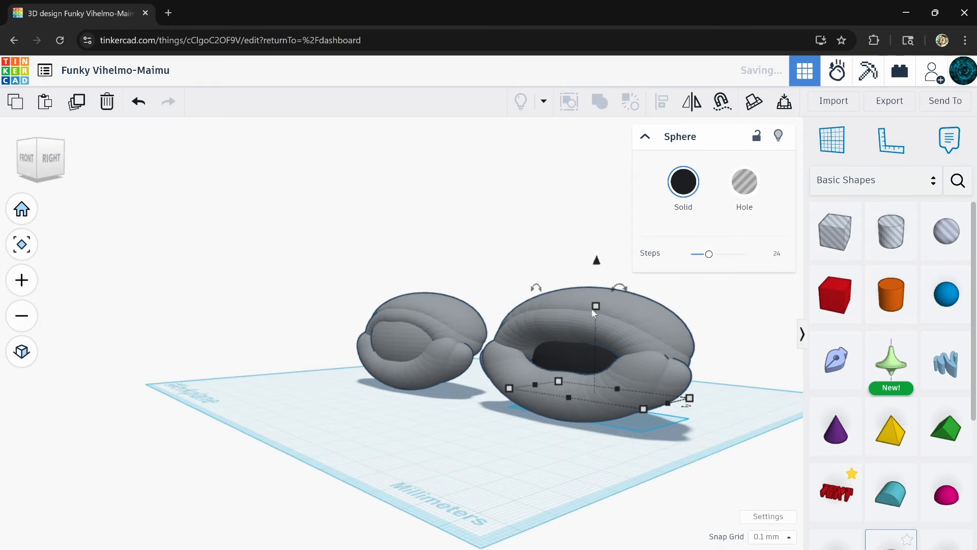
{"action": "right_click_drag", "start_coordinate": [595, 312], "coordinate": [636, 422]}
Reduce the black sphere's height to 19.60 mm inside the copied ring.
{"action": "scroll", "coordinate": [519, 396], "scroll_direction": "up", "scroll_amount": 2}
{"action": "scroll", "coordinate": [487, 386], "scroll_direction": "up", "scroll_amount": 3}
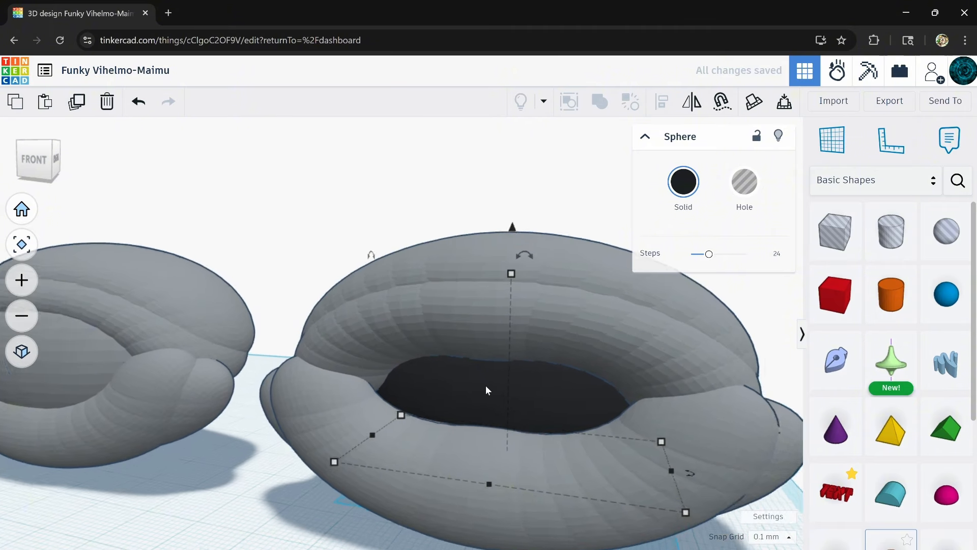
{"action": "scroll", "coordinate": [486, 386], "scroll_direction": "up", "scroll_amount": 1}
{"action": "right_click_drag", "start_coordinate": [486, 386], "coordinate": [531, 393]}
{"action": "left_click_drag", "start_coordinate": [506, 263], "coordinate": [497, 331]}
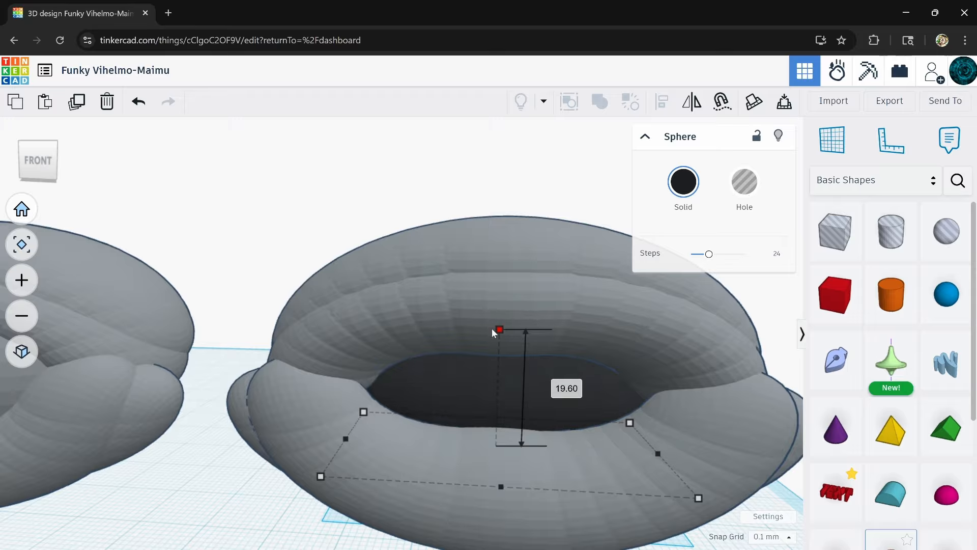
{"action": "right_click_drag", "start_coordinate": [556, 371], "coordinate": [585, 381]}
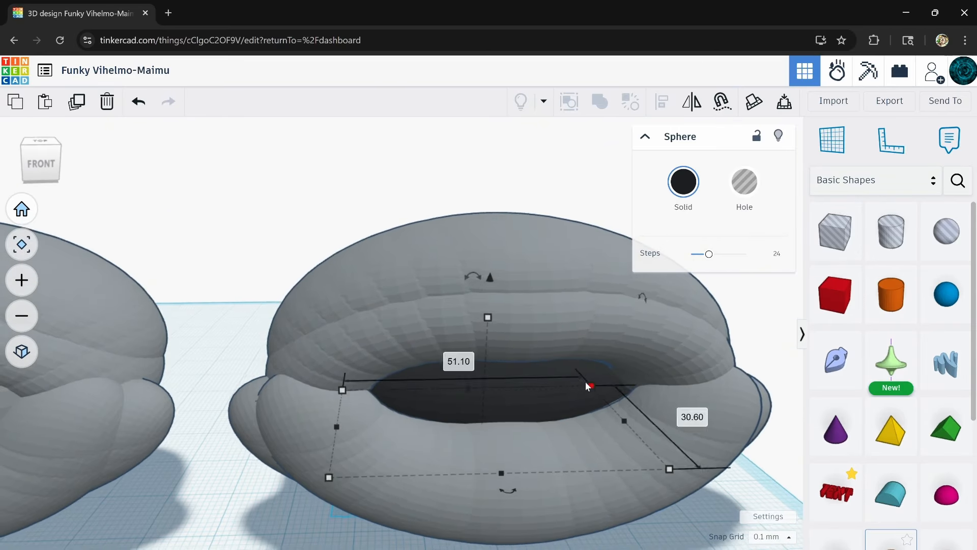
Colour the copied model's recessed central sphere solid grey to match the surrounding ring.
{"action": "scroll", "coordinate": [585, 381], "scroll_direction": "down", "scroll_amount": 5}
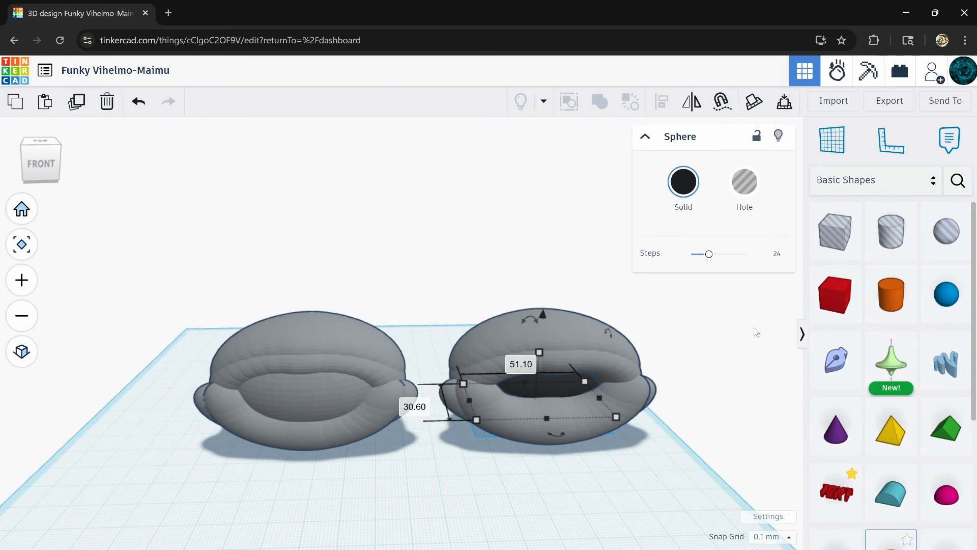
{"action": "left_click", "coordinate": [754, 329]}
{"action": "left_click", "coordinate": [565, 390]}
{"action": "left_click", "coordinate": [682, 188]}
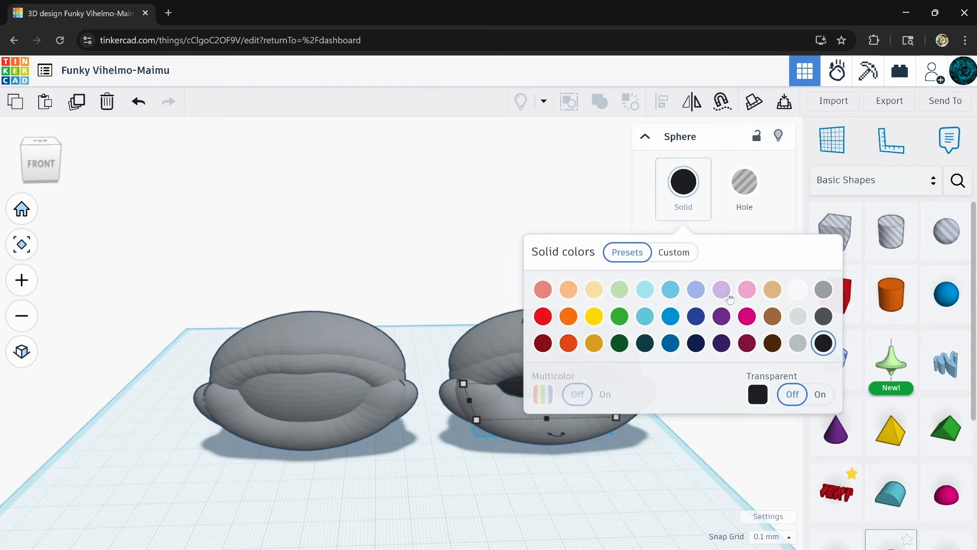
{"action": "left_click", "coordinate": [562, 487]}
{"action": "right_click_drag", "start_coordinate": [567, 475], "coordinate": [466, 434]}
{"action": "scroll", "coordinate": [545, 402], "scroll_direction": "down", "scroll_amount": 3}
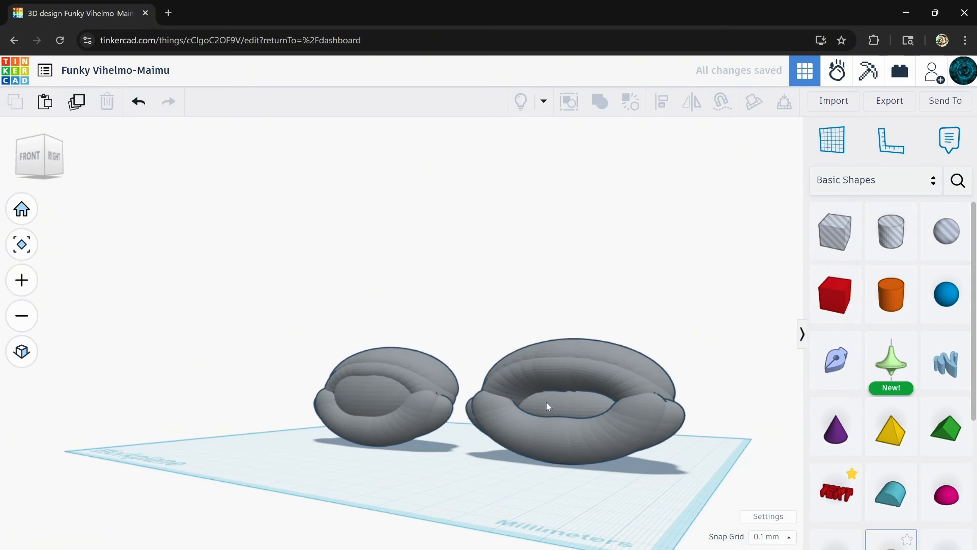
Draw a scribble shape of crossing wavy strokes over the opening of the copied ring.
{"action": "right_click_drag", "start_coordinate": [546, 402], "coordinate": [591, 413]}
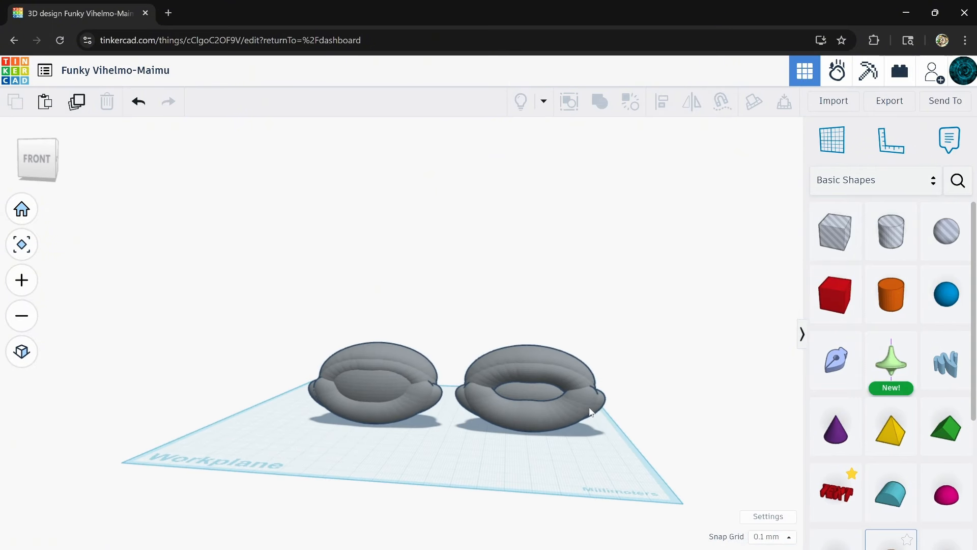
{"action": "scroll", "coordinate": [557, 396], "scroll_direction": "up", "scroll_amount": 5}
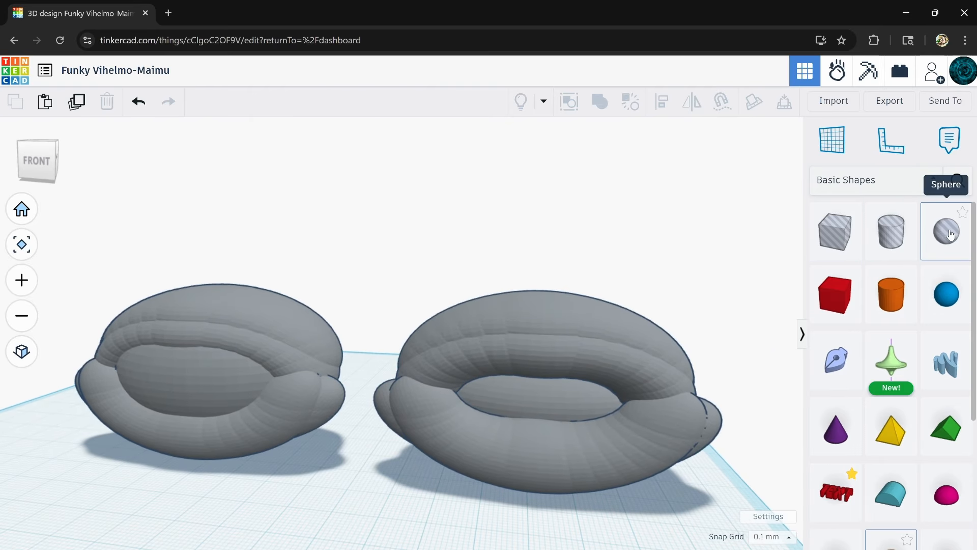
{"action": "left_click_drag", "start_coordinate": [939, 364], "coordinate": [532, 399]}
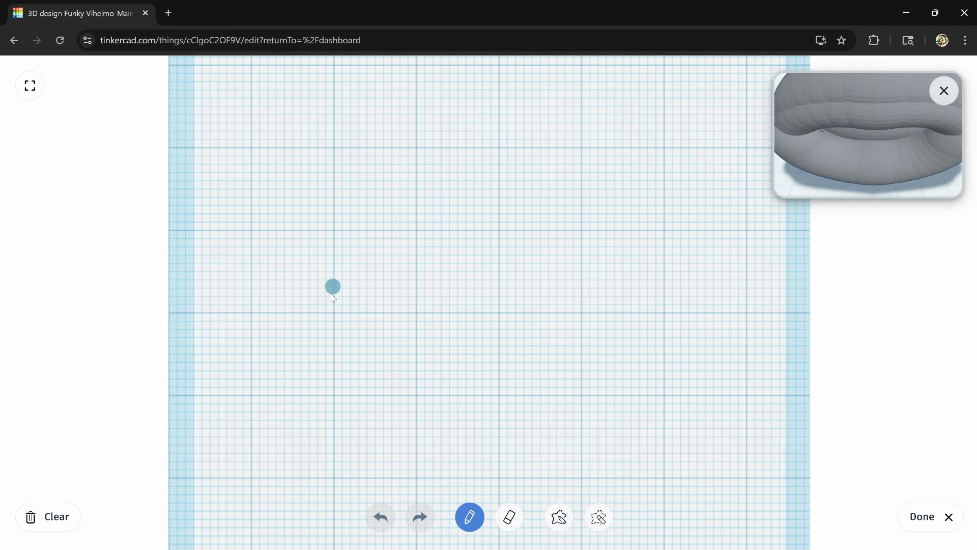
{"action": "left_click_drag", "start_coordinate": [528, 309], "coordinate": [573, 298]}
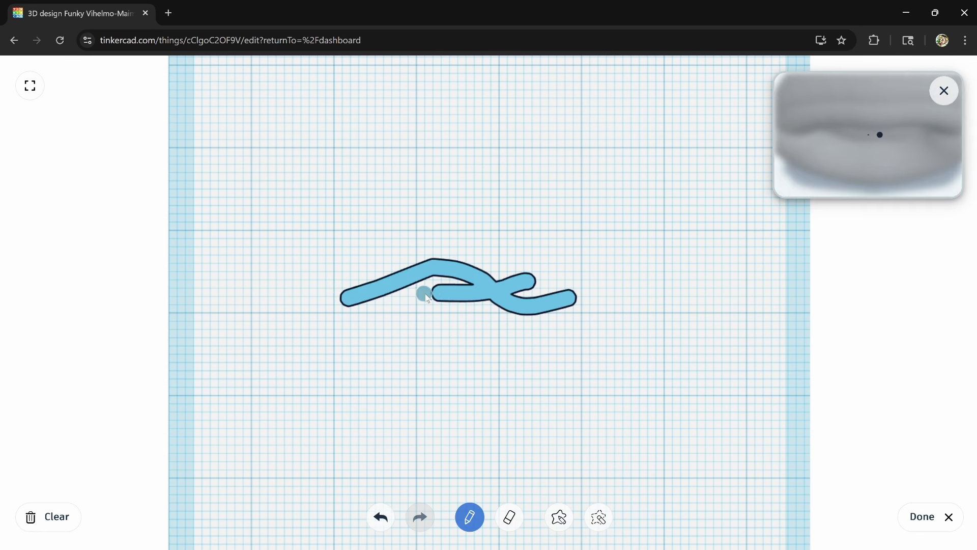
{"action": "left_click_drag", "start_coordinate": [657, 279], "coordinate": [578, 286]}
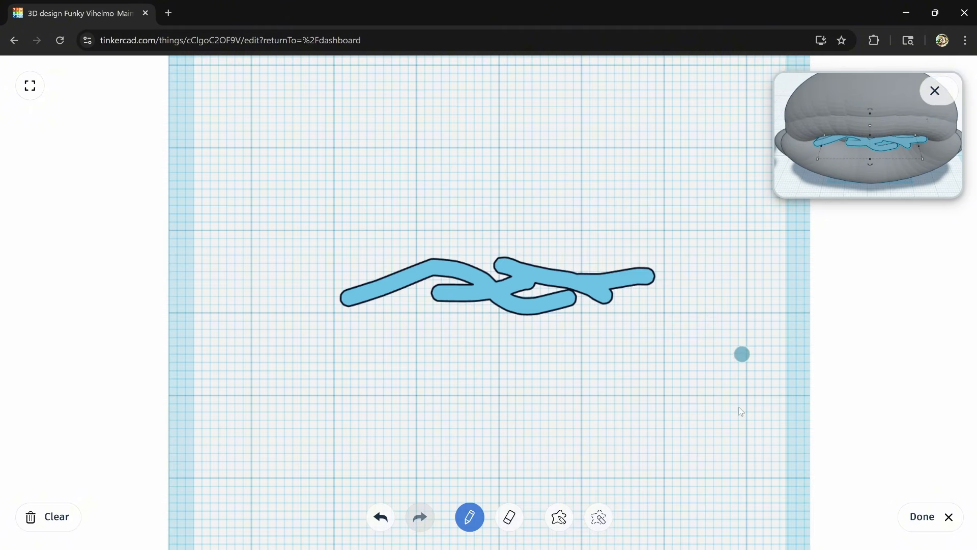
{"action": "left_click", "coordinate": [923, 518]}
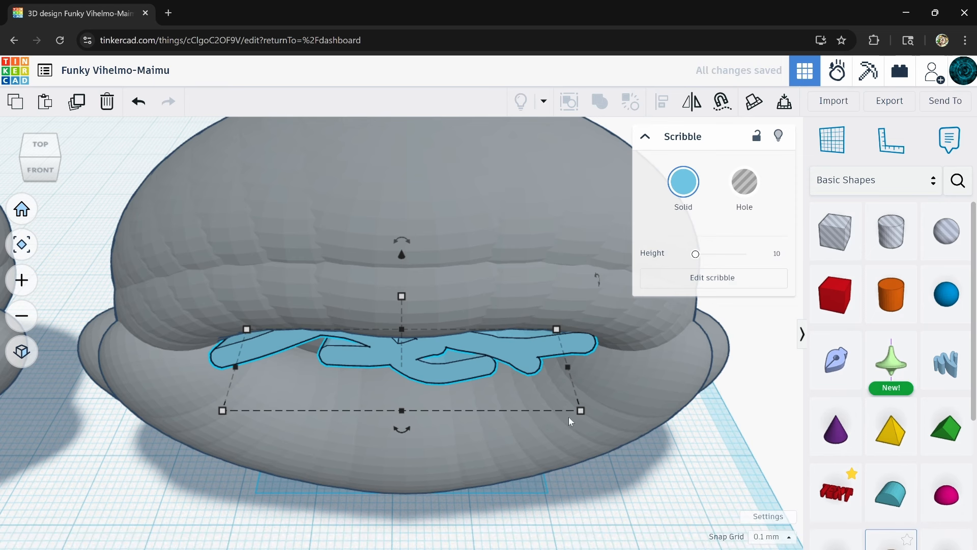
Turn the scribble into a hole and move it backwards into the copied ring's opening.
{"action": "left_click", "coordinate": [741, 190]}
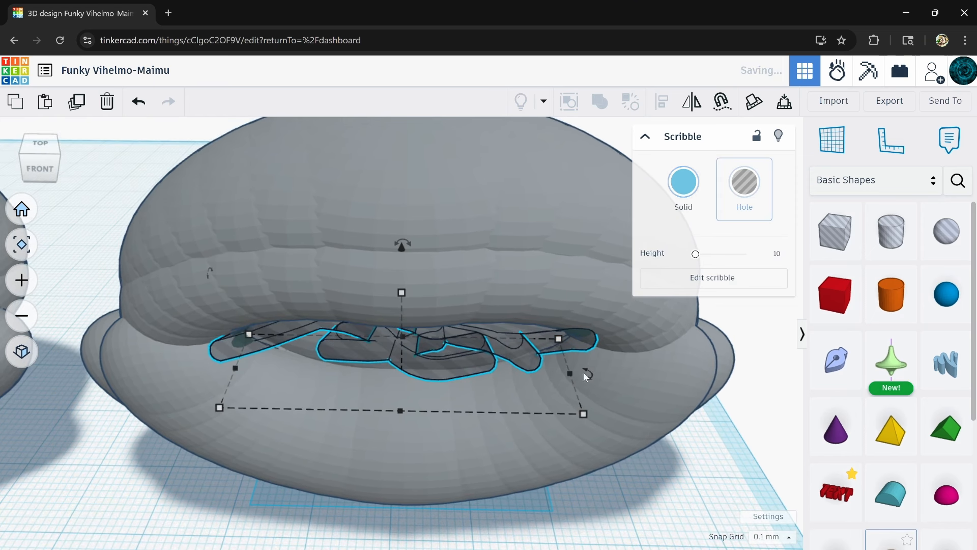
{"action": "right_click_drag", "start_coordinate": [522, 487], "coordinate": [508, 449]}
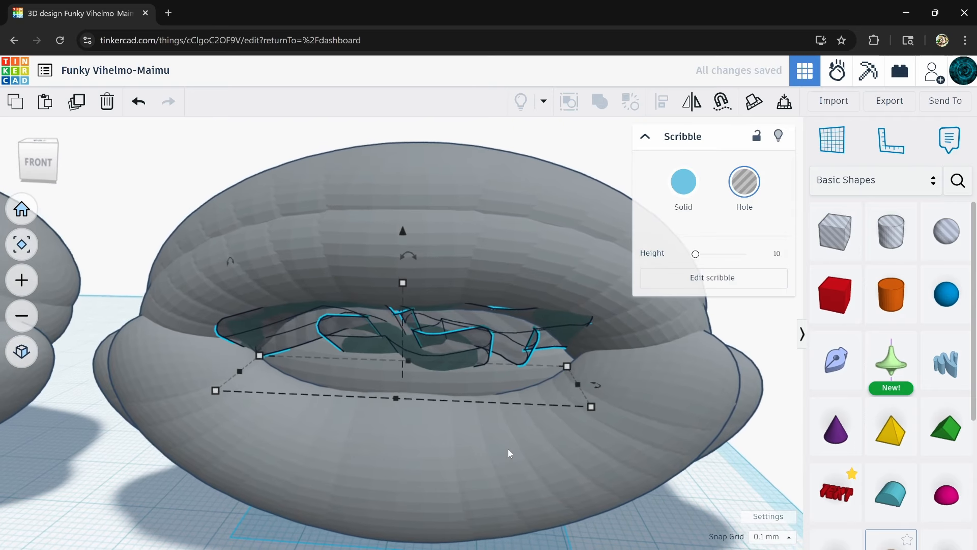
{"action": "key", "text": "shift+Down"}
{"action": "key", "text": "shift+Down"}
{"action": "key", "text": "Up"}
{"action": "key", "text": "Up"}
{"action": "key", "text": "Up"}
{"action": "key", "text": "Up"}
{"action": "key", "text": "Up"}
{"action": "key", "text": "Up"}
{"action": "key", "text": "Up"}
{"action": "key", "text": "Up"}
{"action": "key", "text": "Up"}
{"action": "key", "text": "Up"}
{"action": "key", "text": "Up"}
{"action": "key", "text": "Up"}
{"action": "key", "text": "Up"}
{"action": "key", "text": "Up"}
{"action": "key", "text": "Up"}
{"action": "key", "text": "Up"}
{"action": "key", "text": "Up"}
{"action": "key", "text": "Up"}
{"action": "key", "text": "Up"}
{"action": "key", "text": "Up"}
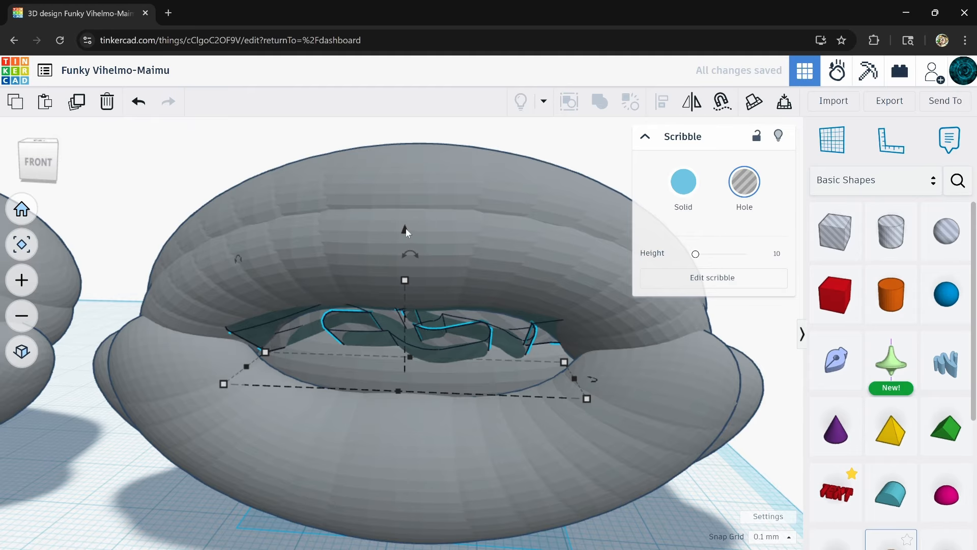
Lower the scribble hole and move it further backwards into the copied model's central sphere.
{"action": "left_click_drag", "start_coordinate": [405, 228], "coordinate": [405, 265]}
{"action": "key", "text": "Up"}
{"action": "key", "text": "Up"}
{"action": "key", "text": "Up"}
{"action": "key", "text": "Up"}
{"action": "key", "text": "Up"}
{"action": "key", "text": "Up"}
{"action": "key", "text": "Up"}
{"action": "key", "text": "Up"}
{"action": "key", "text": "Up"}
{"action": "key", "text": "Up"}
{"action": "key", "text": "Up"}
{"action": "key", "text": "Up"}
{"action": "key", "text": "Up"}
{"action": "key", "text": "Up"}
{"action": "key", "text": "Up"}
{"action": "key", "text": "Up"}
{"action": "key", "text": "Up"}
{"action": "key", "text": "Up"}
{"action": "key", "text": "Up"}
{"action": "key", "text": "Up"}
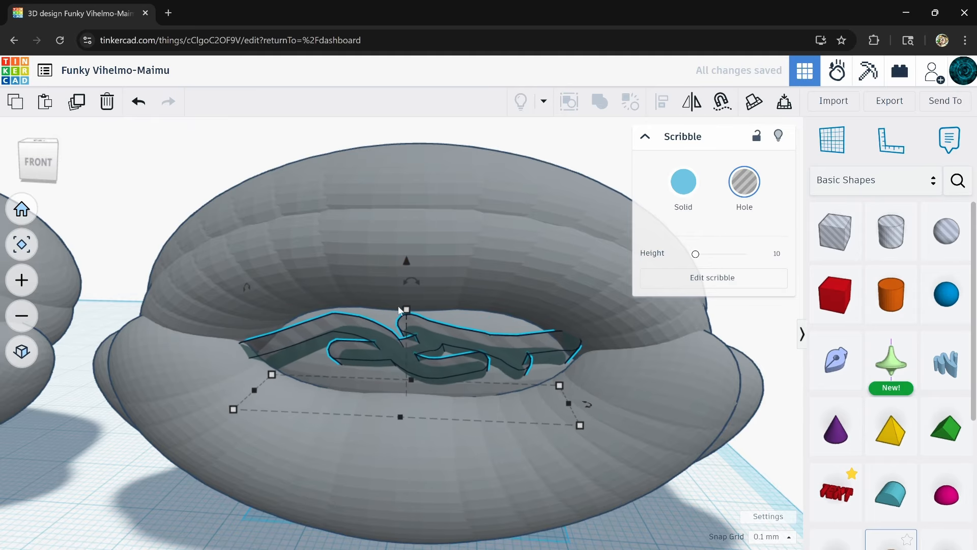
Make the scribble hole taller, and shift it down and slightly backwards within the central sphere.
{"action": "left_click_drag", "start_coordinate": [407, 309], "coordinate": [414, 270]}
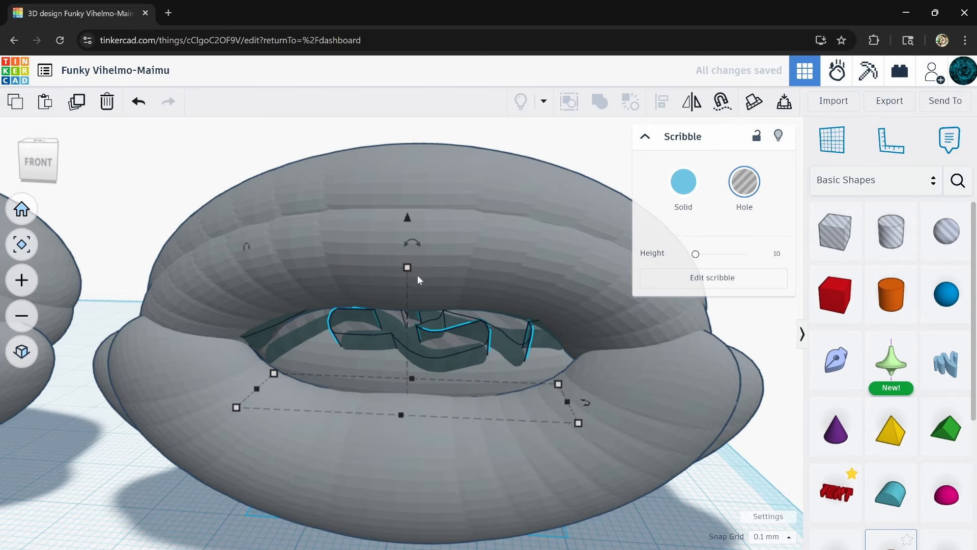
{"action": "key", "text": "Down"}
{"action": "key", "text": "Down"}
{"action": "key", "text": "Down"}
{"action": "key", "text": "Down"}
{"action": "key", "text": "Down"}
{"action": "key", "text": "Down"}
{"action": "key", "text": "Down"}
{"action": "key", "text": "Down"}
{"action": "key", "text": "Down"}
{"action": "key", "text": "Down"}
{"action": "key", "text": "Up"}
{"action": "key", "text": "Up"}
{"action": "key", "text": "Up"}
{"action": "key", "text": "Up"}
{"action": "key", "text": "Up"}
{"action": "key", "text": "Up"}
{"action": "key", "text": "Up"}
{"action": "key", "text": "Up"}
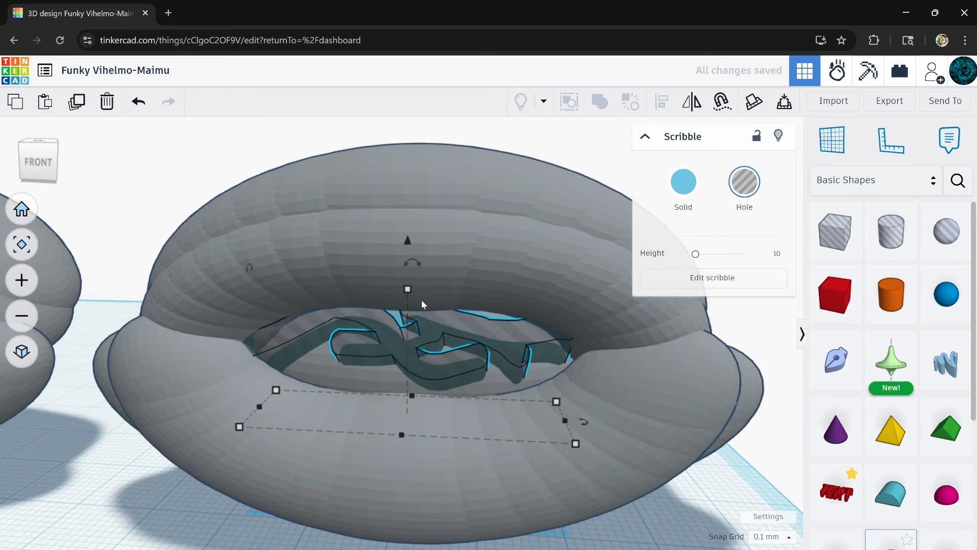
Try cutting the scribble hole into the copied model's central sphere with a union group, and undo the grouping.
{"action": "left_click", "coordinate": [369, 374], "text": "shift"}
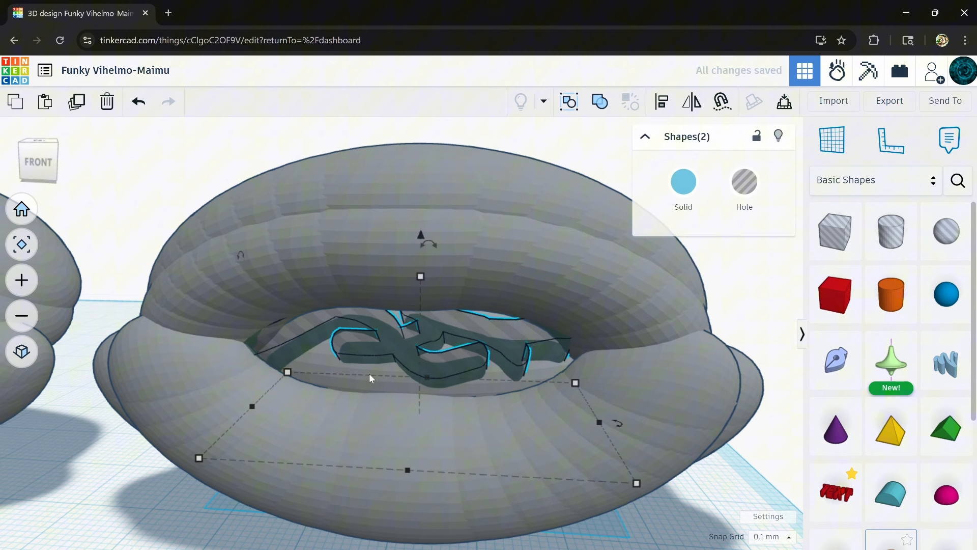
{"action": "left_click", "coordinate": [600, 102]}
{"action": "scroll", "coordinate": [514, 264], "scroll_direction": "down", "scroll_amount": 5}
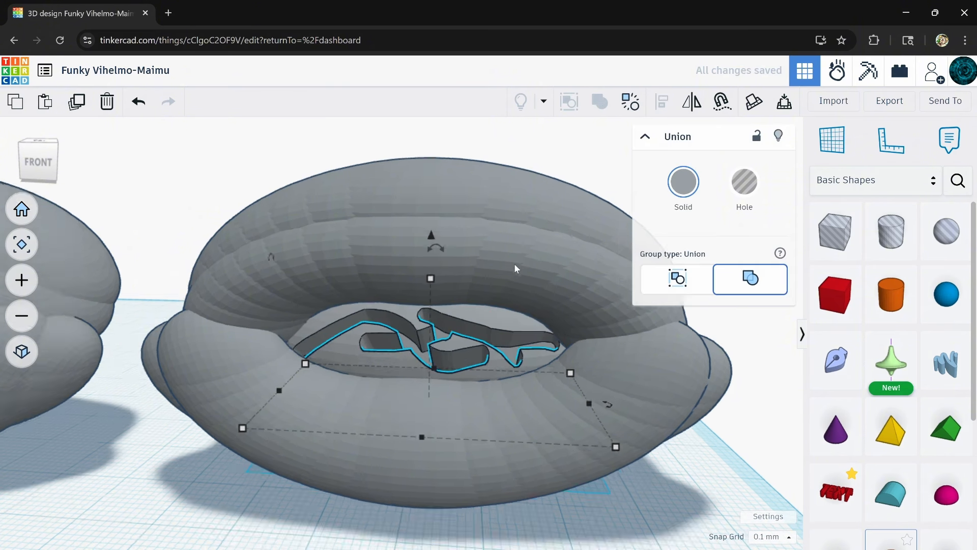
{"action": "left_click", "coordinate": [509, 384]}
{"action": "right_click_drag", "start_coordinate": [509, 383], "coordinate": [499, 438]}
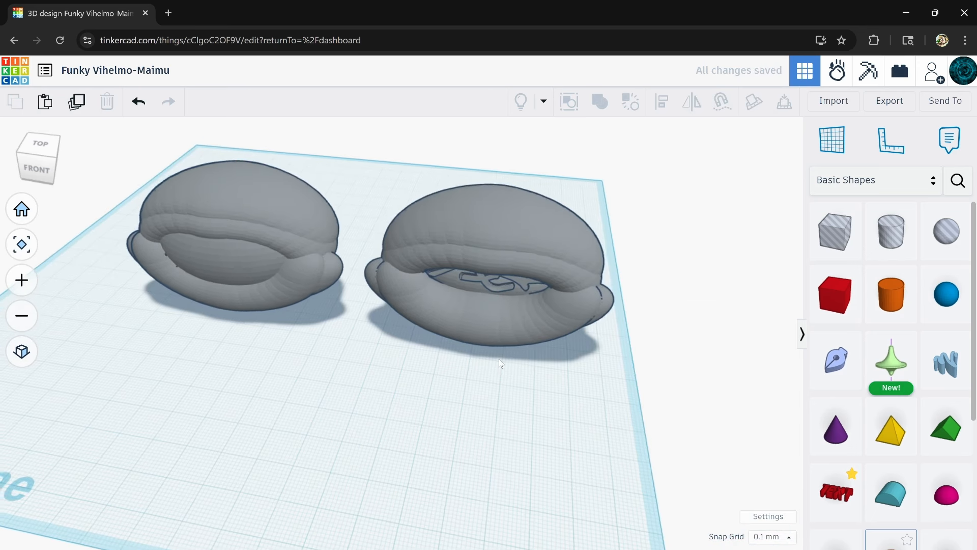
{"action": "scroll", "coordinate": [504, 381], "scroll_direction": "up", "scroll_amount": 3}
{"action": "right_click_drag", "start_coordinate": [511, 386], "coordinate": [526, 371]}
{"action": "scroll", "coordinate": [526, 360], "scroll_direction": "down", "scroll_amount": 4}
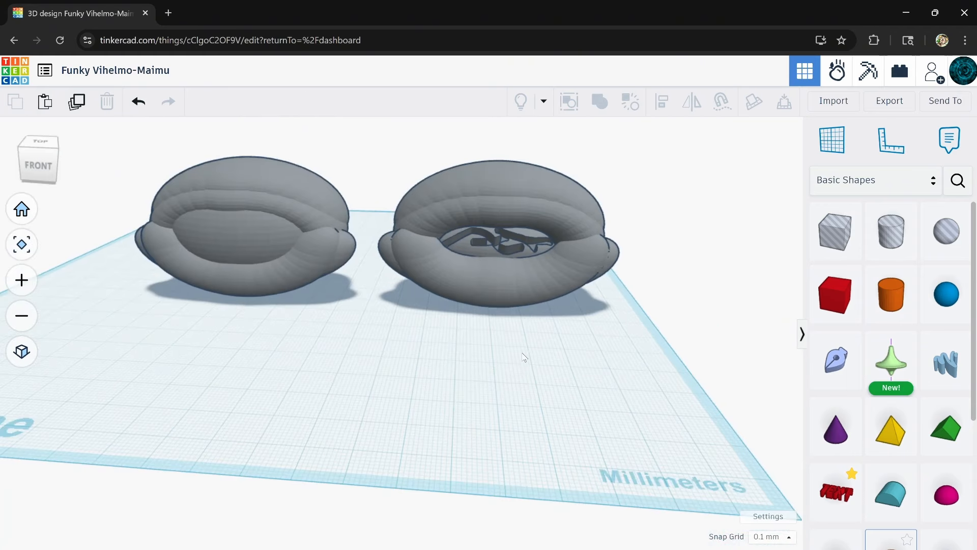
{"action": "scroll", "coordinate": [514, 331], "scroll_direction": "up", "scroll_amount": 5}
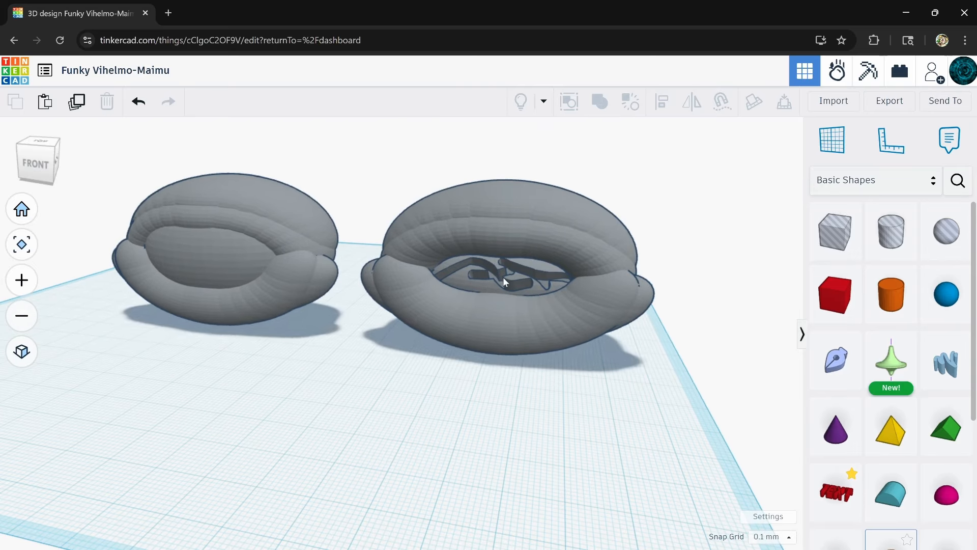
{"action": "left_click", "coordinate": [503, 277]}
{"action": "left_click", "coordinate": [138, 102]}
Reduce the scribble hole's height and reposition it forwards and slightly up at the front of the central sphere.
{"action": "scroll", "coordinate": [488, 389], "scroll_direction": "up", "scroll_amount": 2}
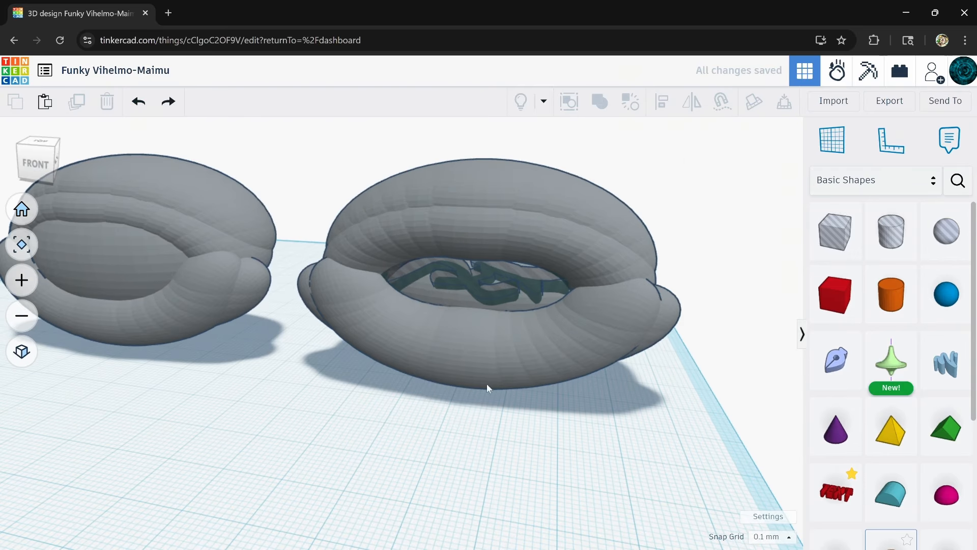
{"action": "left_click", "coordinate": [480, 281]}
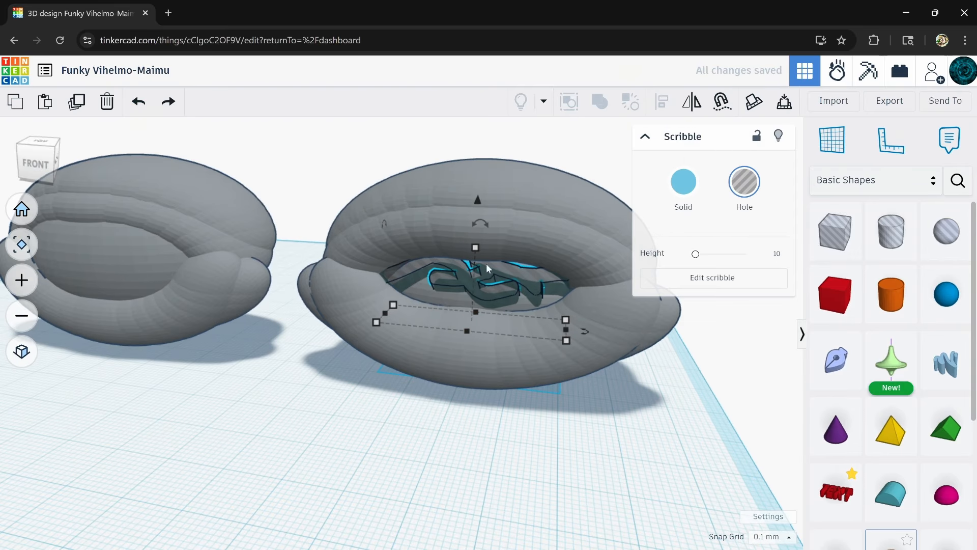
{"action": "mouse_move", "coordinate": [478, 251]}
{"action": "left_mouse_down"}
{"action": "mouse_move", "coordinate": [478, 277]}
{"action": "mouse_move", "coordinate": [499, 289]}
{"action": "left_mouse_up"}
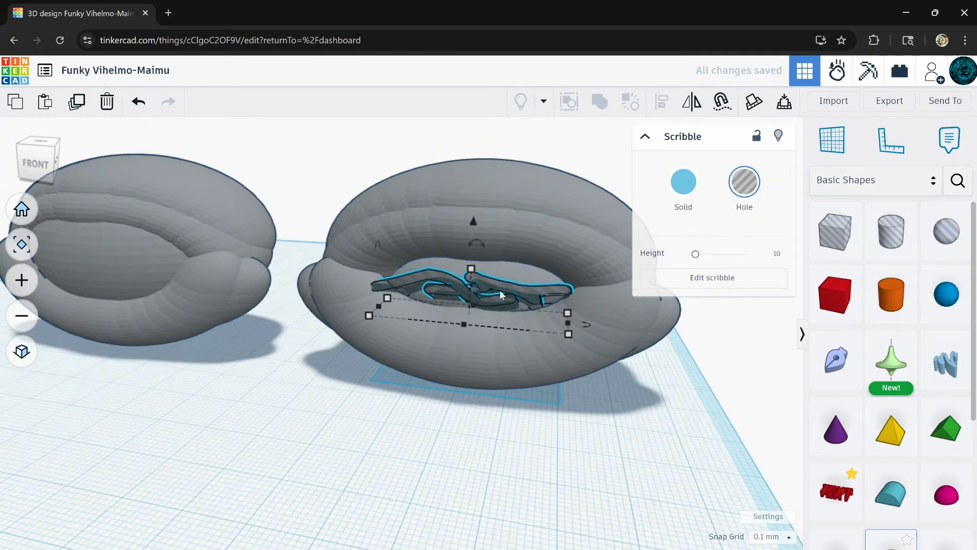
{"action": "key", "text": "ctrl+Up"}
{"action": "key", "text": "ctrl+Up"}
{"action": "key", "text": "ctrl+Up"}
{"action": "key", "text": "ctrl+Up"}
{"action": "key", "text": "ctrl+Up"}
{"action": "key", "text": "ctrl+Up"}
{"action": "key", "text": "ctrl+Up"}
{"action": "key", "text": "ctrl+Up"}
{"action": "key", "text": "ctrl+Up"}
{"action": "key", "text": "ctrl+Up"}
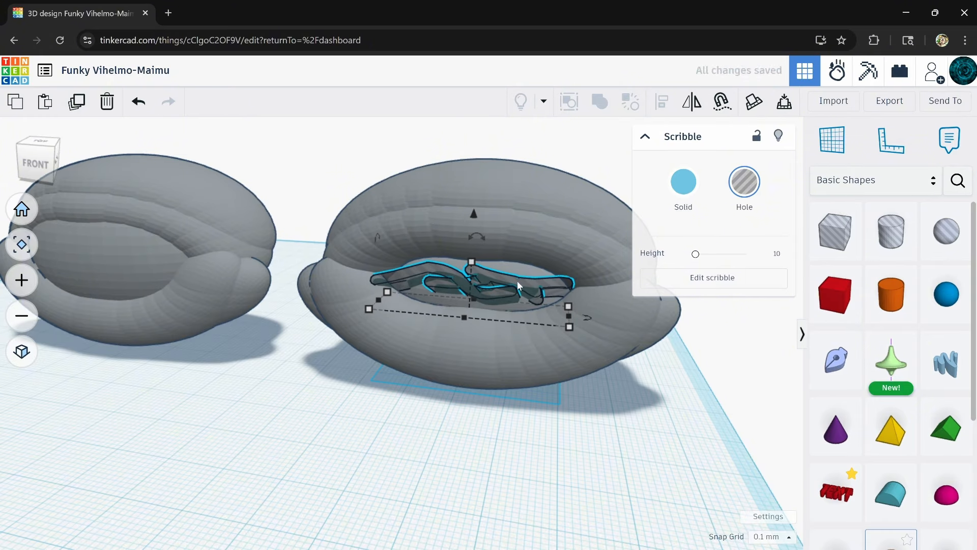
Cut the scribble hole into the copied model's central sphere by combining both in a union group.
{"action": "left_click", "coordinate": [521, 273], "text": "shift"}
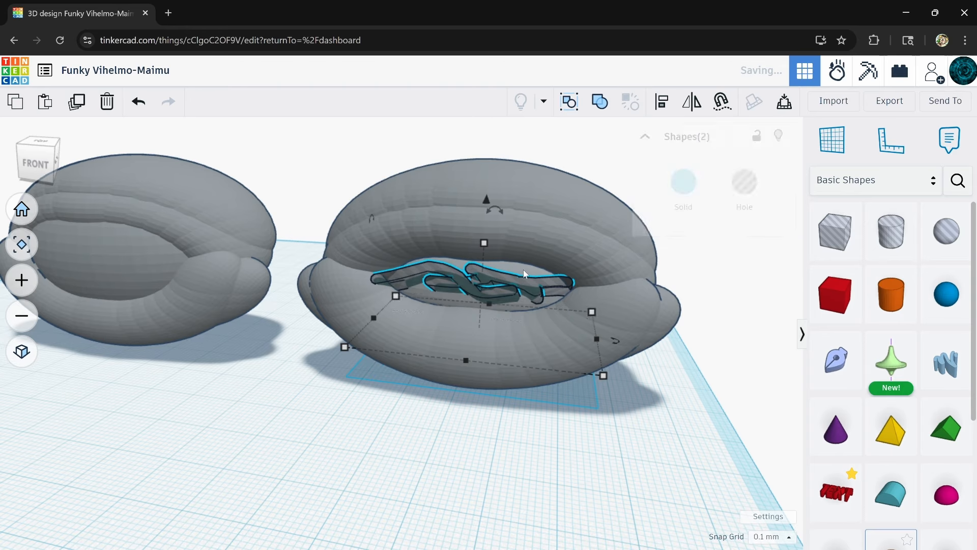
{"action": "left_click", "coordinate": [600, 101]}
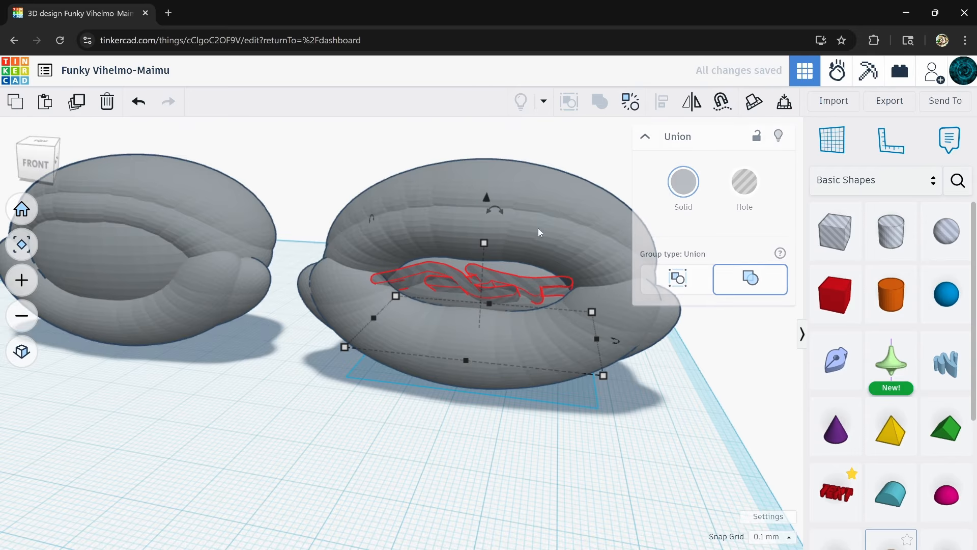
{"action": "left_click", "coordinate": [427, 479]}
{"action": "scroll", "coordinate": [442, 453], "scroll_direction": "down", "scroll_amount": 2}
{"action": "right_click_drag", "start_coordinate": [442, 453], "coordinate": [454, 430]}
{"action": "scroll", "coordinate": [497, 424], "scroll_direction": "down", "scroll_amount": 3}
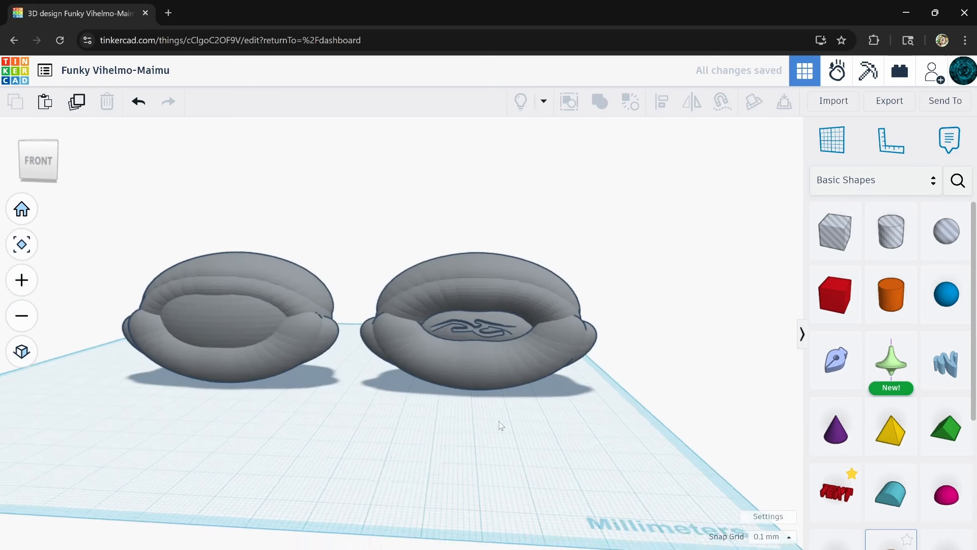
{"action": "left_click", "coordinate": [336, 363]}
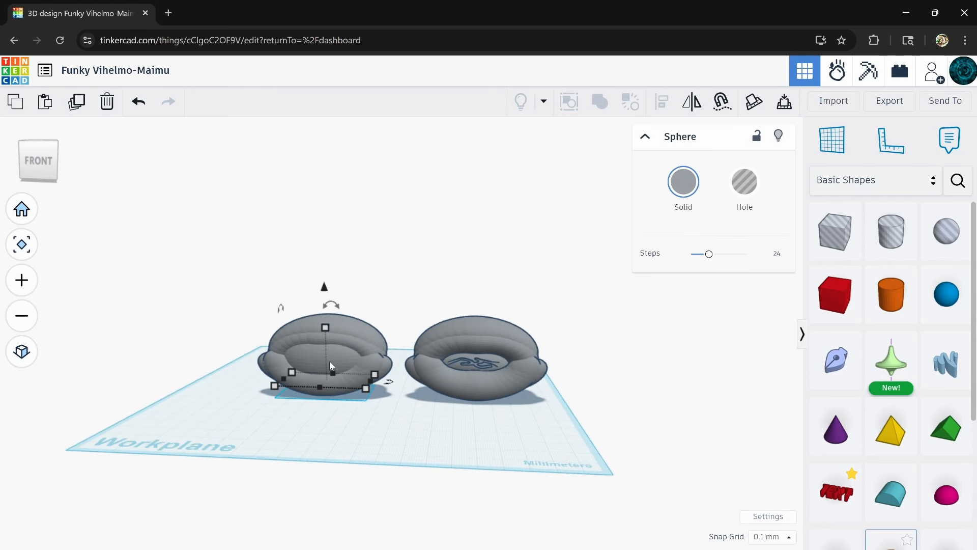
{"action": "right_click_drag", "start_coordinate": [417, 441], "coordinate": [539, 339]}
{"action": "key", "text": "ctrl+a"}
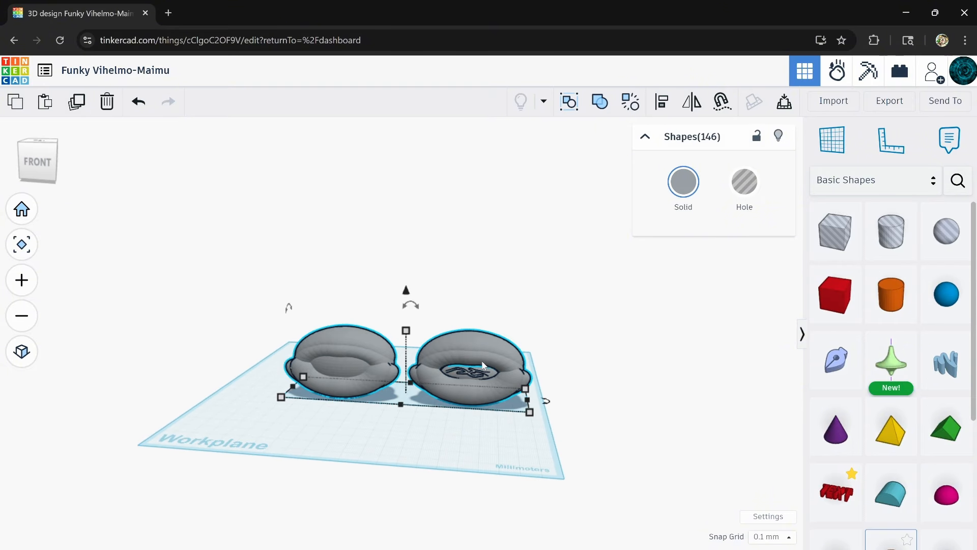
Place a blue sphere on the workplane in front of the two ring models.
{"action": "right_click_drag", "start_coordinate": [483, 365], "coordinate": [558, 356]}
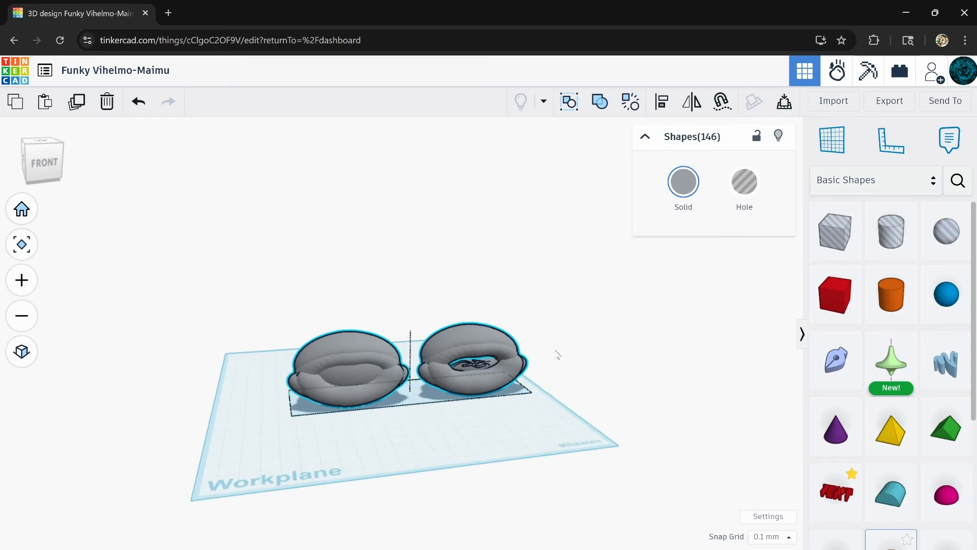
{"action": "left_click_drag", "start_coordinate": [943, 294], "coordinate": [426, 449]}
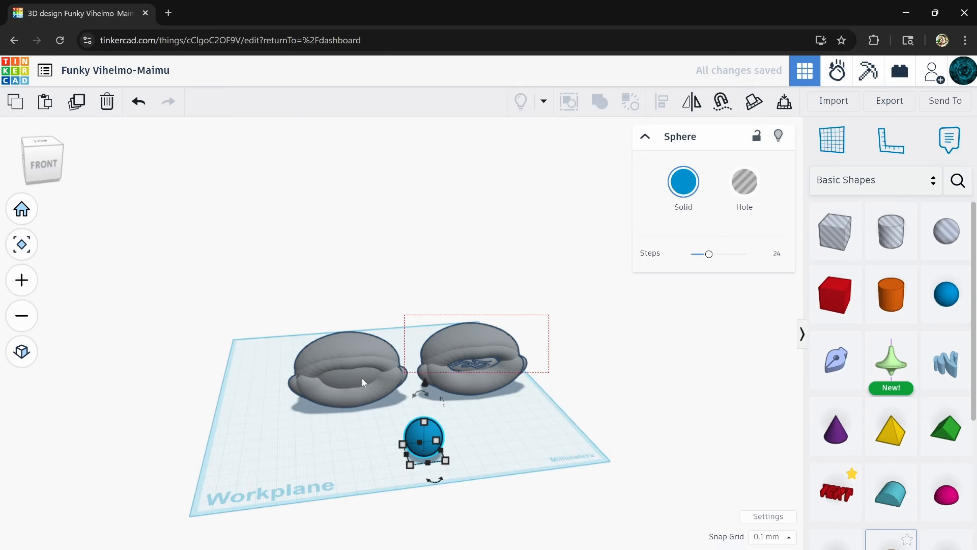
Narrow the whole copied model to 58.10 mm wide and stretch it taller.
{"action": "left_click", "coordinate": [439, 383]}
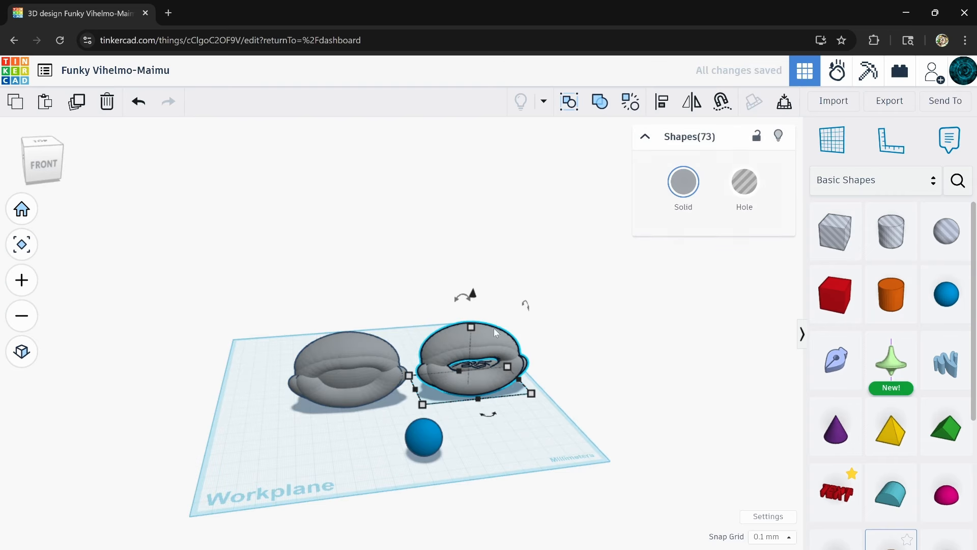
{"action": "left_click_drag", "start_coordinate": [520, 381], "coordinate": [494, 383]}
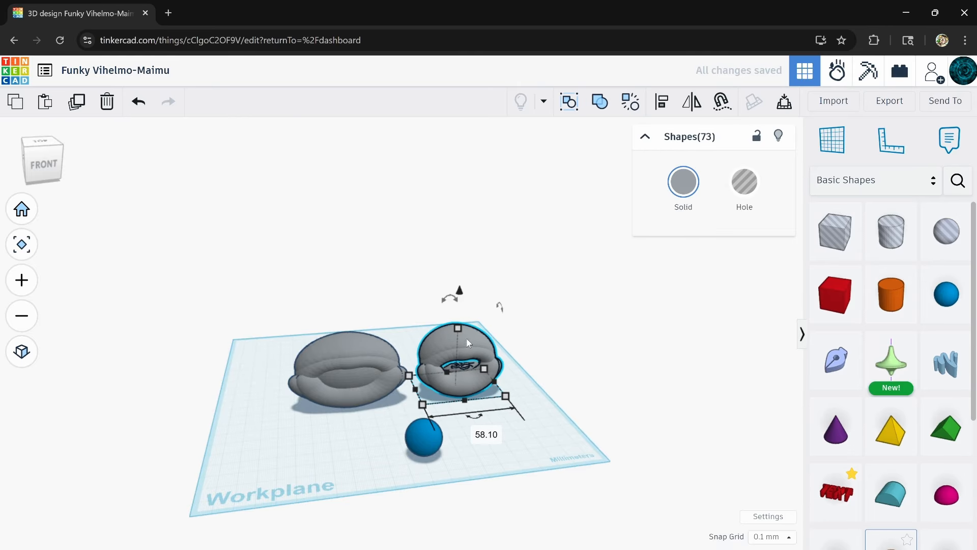
{"action": "left_click_drag", "start_coordinate": [459, 329], "coordinate": [457, 298]}
{"action": "right_click_drag", "start_coordinate": [525, 380], "coordinate": [376, 347]}
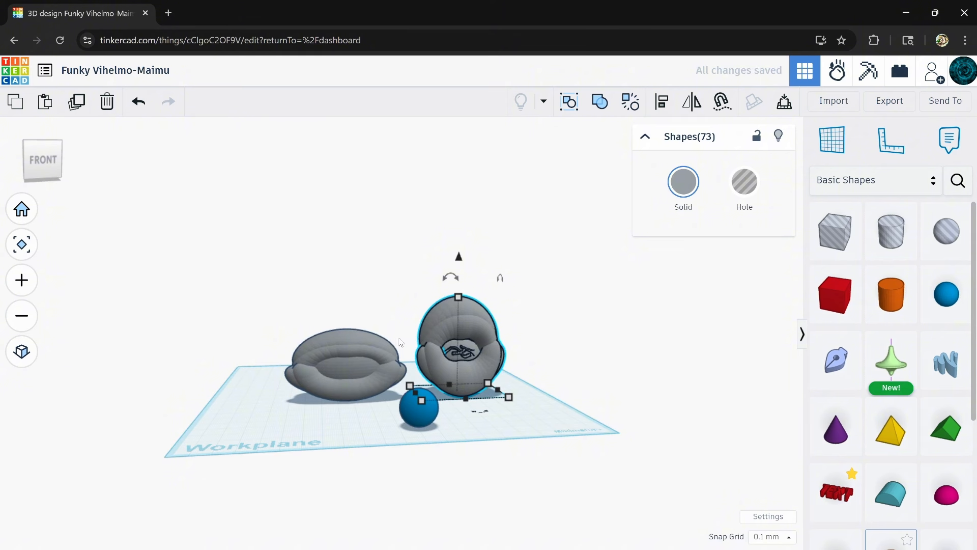
Rotate the selected shapes of the original ring model sideways by 9°.
{"action": "left_click", "coordinate": [351, 369]}
{"action": "left_click_drag", "start_coordinate": [358, 315], "coordinate": [346, 283]}
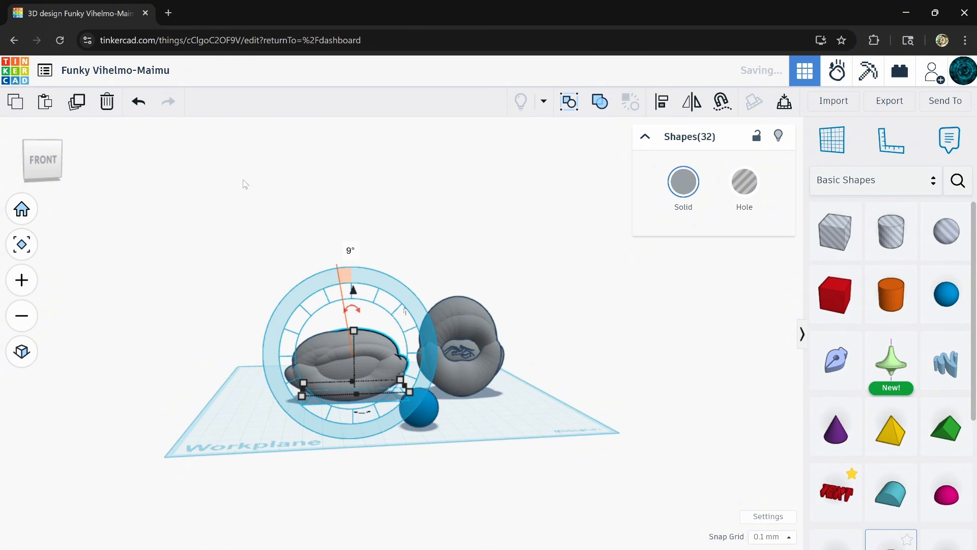
Undo the last rotation and rotate the whole original ring model sideways by -9°.
{"action": "left_click", "coordinate": [141, 103]}
{"action": "left_click_drag", "start_coordinate": [393, 401], "coordinate": [393, 397]}
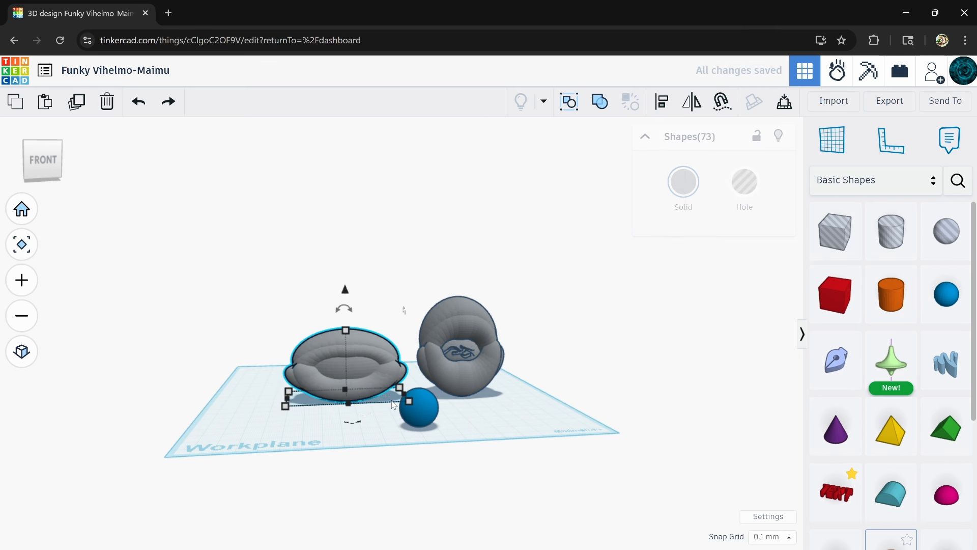
{"action": "left_click_drag", "start_coordinate": [350, 312], "coordinate": [367, 249]}
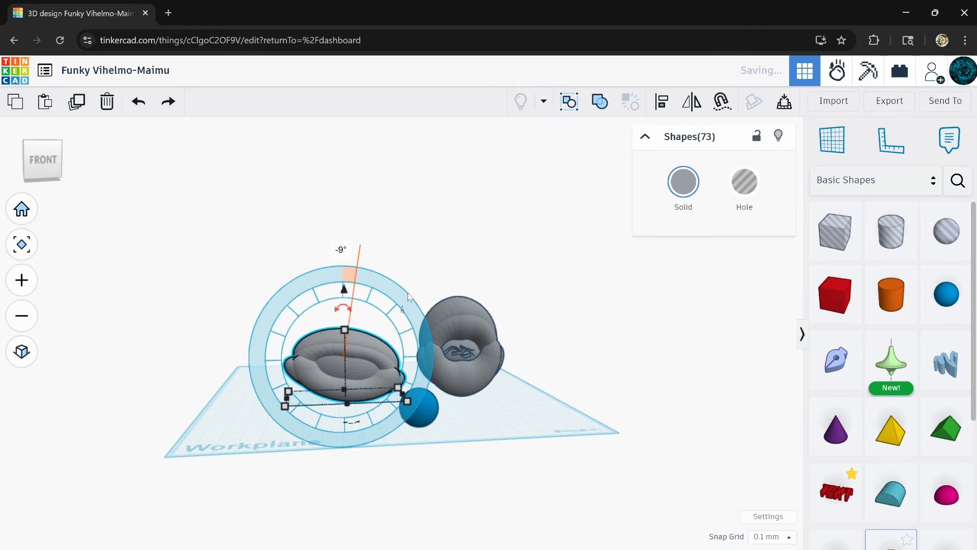
{"action": "right_click_drag", "start_coordinate": [436, 418], "coordinate": [124, 199]}
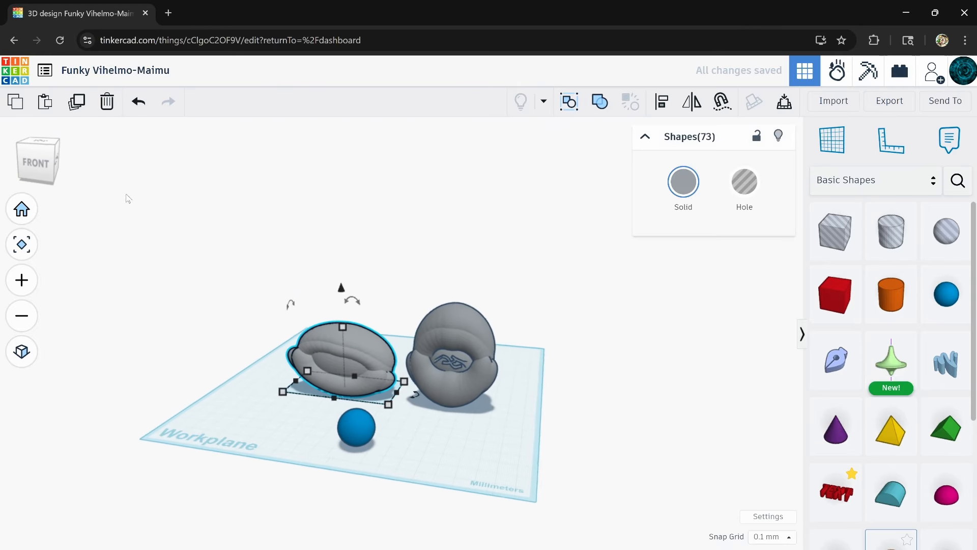
Undo the original ring model's rotation and the copied model's reshaping, and clear the selection.
{"action": "left_click", "coordinate": [138, 103]}
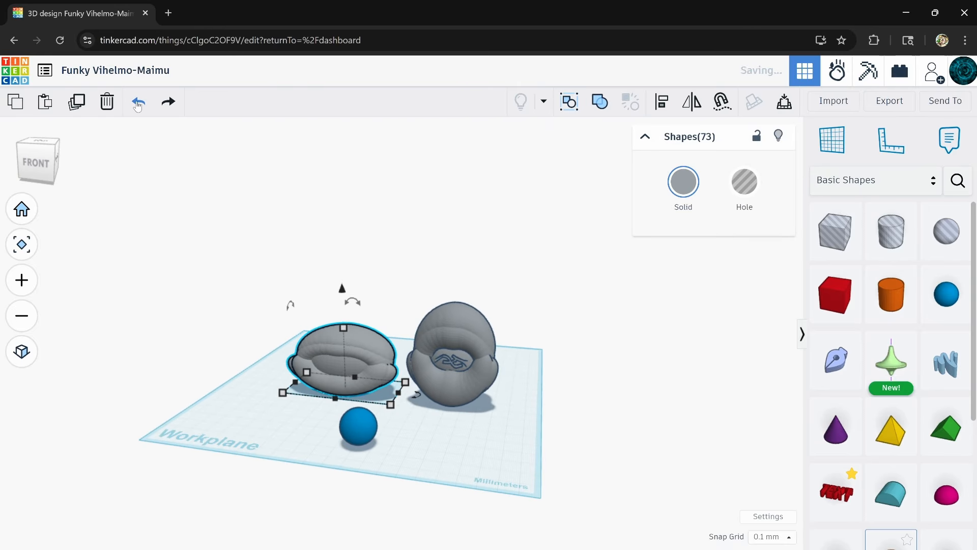
{"action": "left_click", "coordinate": [137, 103]}
{"action": "left_click", "coordinate": [408, 447]}
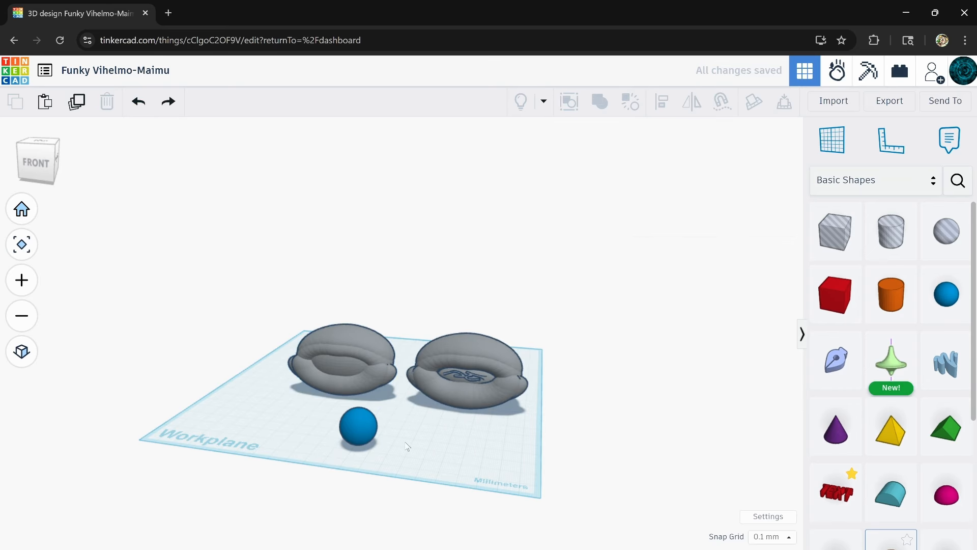
{"action": "right_click_drag", "start_coordinate": [408, 446], "coordinate": [504, 482]}
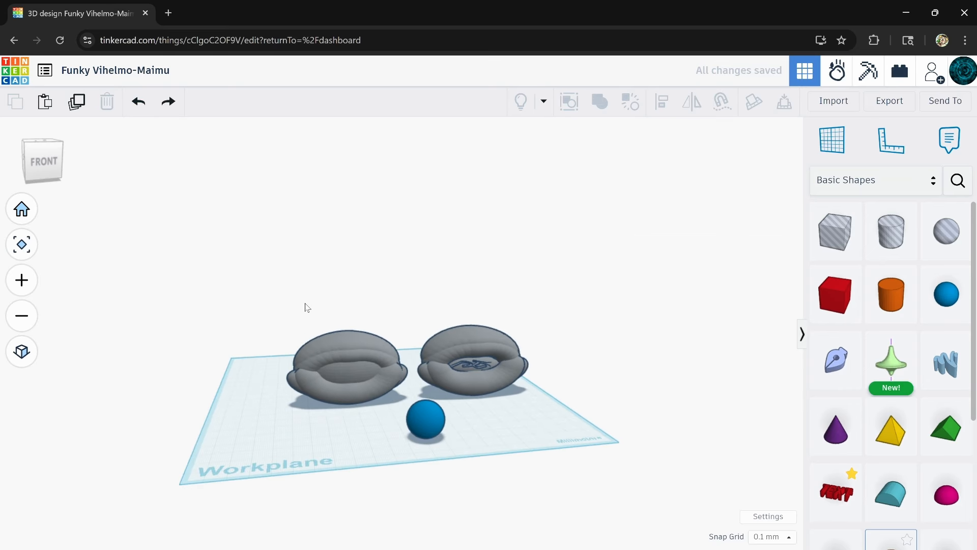
Move both ring models toward the back of the workplane and shift the blue sphere about 85.9 mm back and 10.2 mm sideways, in front of them.
{"action": "left_click_drag", "start_coordinate": [536, 395], "coordinate": [433, 356]}
{"action": "left_click", "coordinate": [433, 429]}
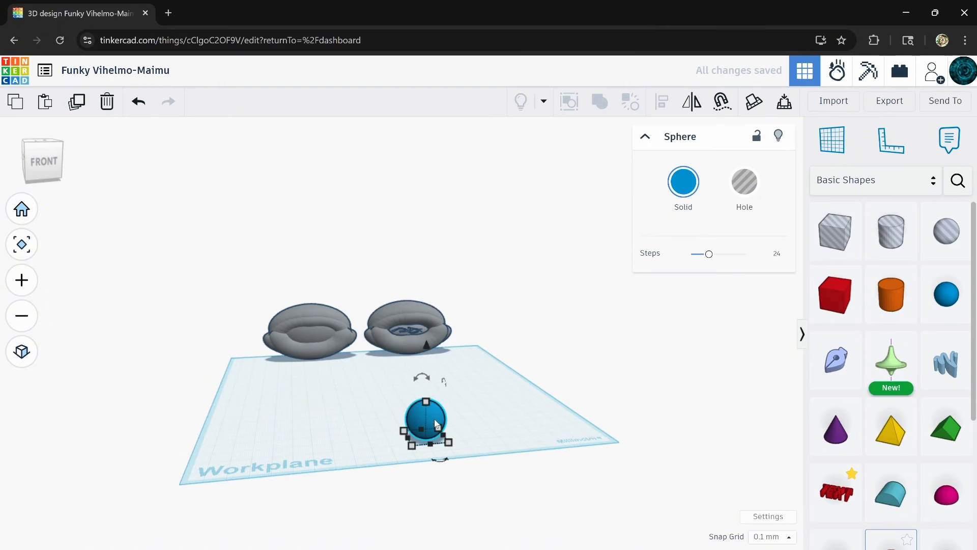
{"action": "scroll", "coordinate": [426, 415], "scroll_direction": "up", "scroll_amount": 1}
{"action": "left_click_drag", "start_coordinate": [425, 414], "coordinate": [380, 367]}
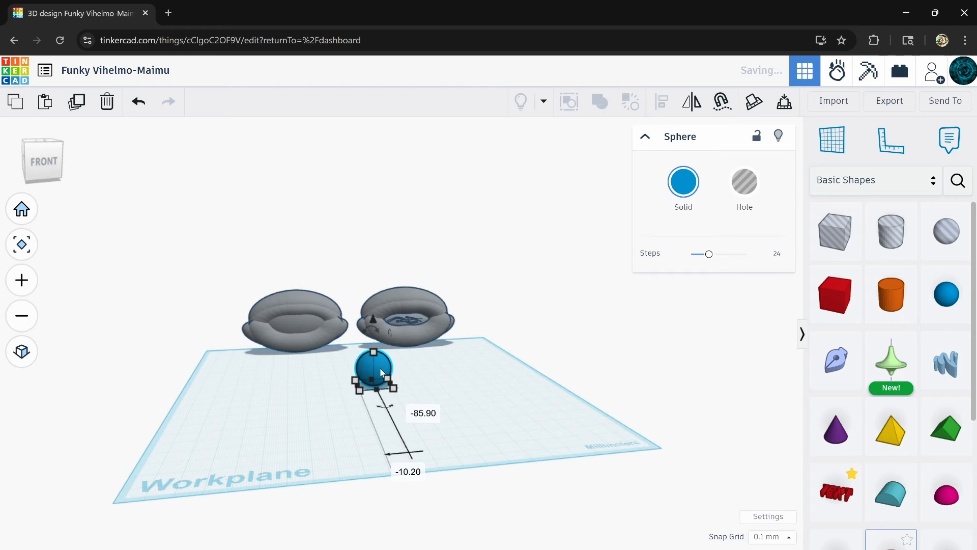
Recolour the sphere with the preset grey and stretch it taller into an egg shape.
{"action": "left_click", "coordinate": [687, 190]}
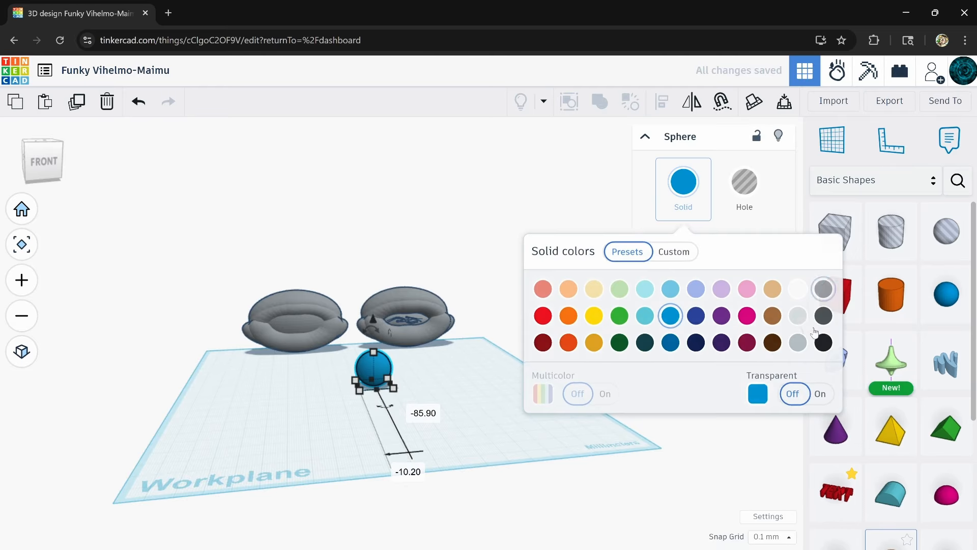
{"action": "left_click", "coordinate": [823, 289]}
{"action": "scroll", "coordinate": [348, 358], "scroll_direction": "up", "scroll_amount": 5}
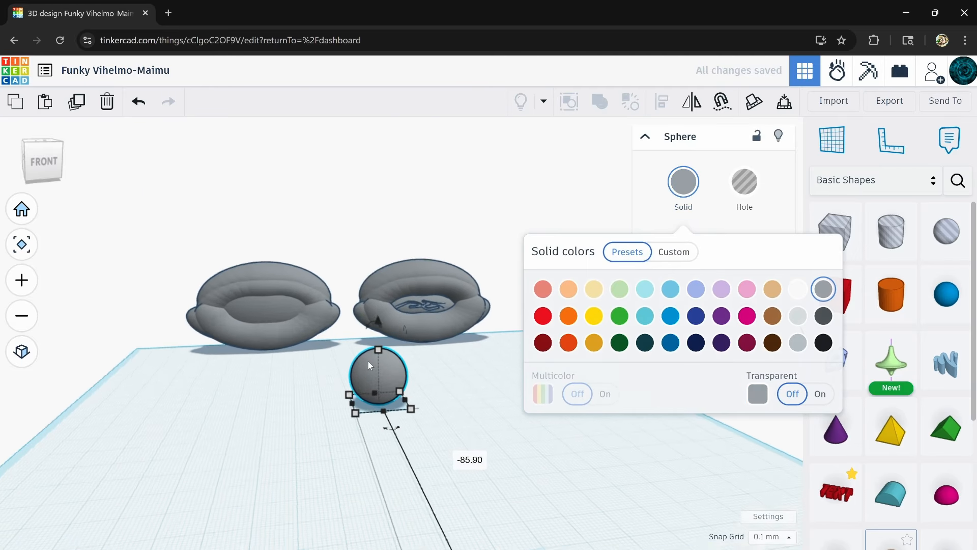
{"action": "right_click_drag", "start_coordinate": [389, 388], "coordinate": [418, 365]}
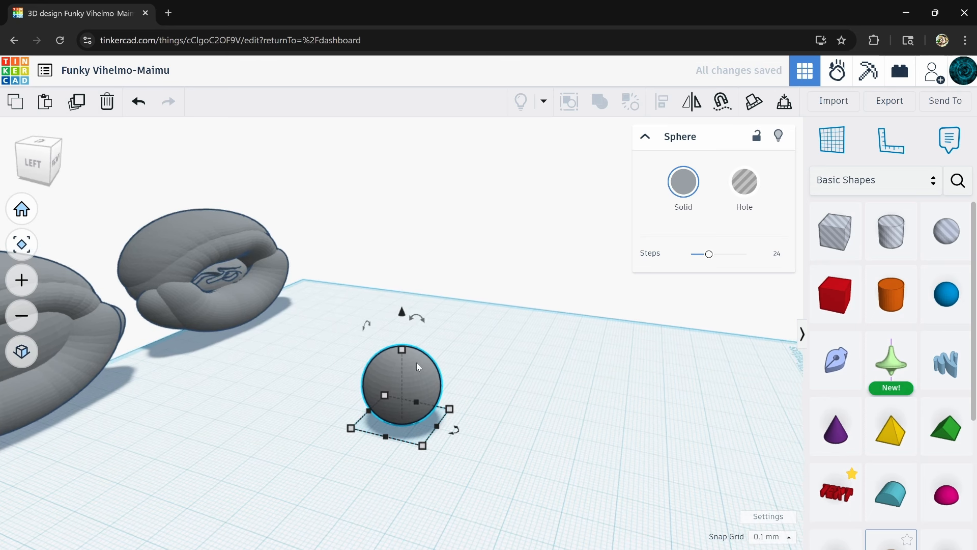
{"action": "left_click_drag", "start_coordinate": [405, 349], "coordinate": [386, 248]}
{"action": "right_click_drag", "start_coordinate": [471, 347], "coordinate": [386, 358]}
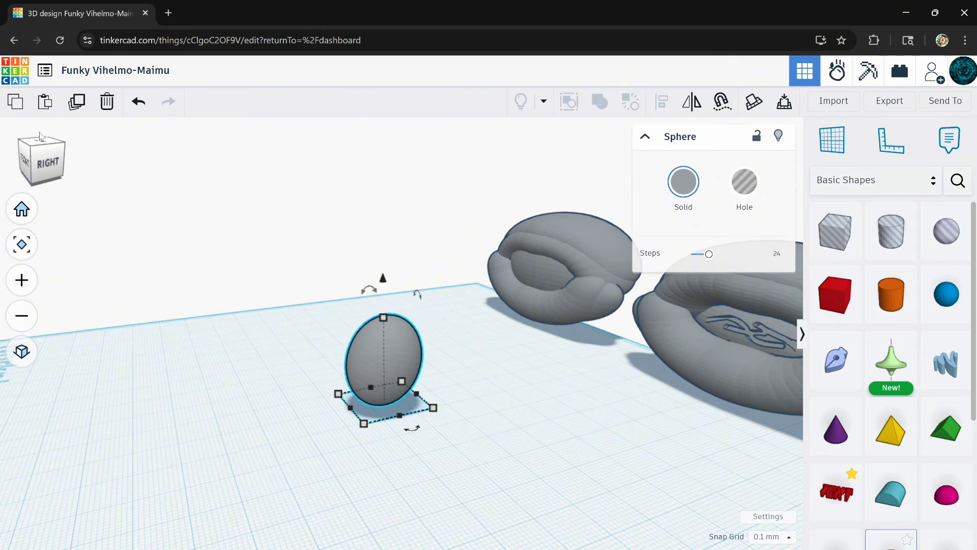
Duplicate the egg-shaped sphere, offset the copy slightly upward and toward the ring models, and reduce its height to 23.46 mm.
{"action": "left_click", "coordinate": [79, 105]}
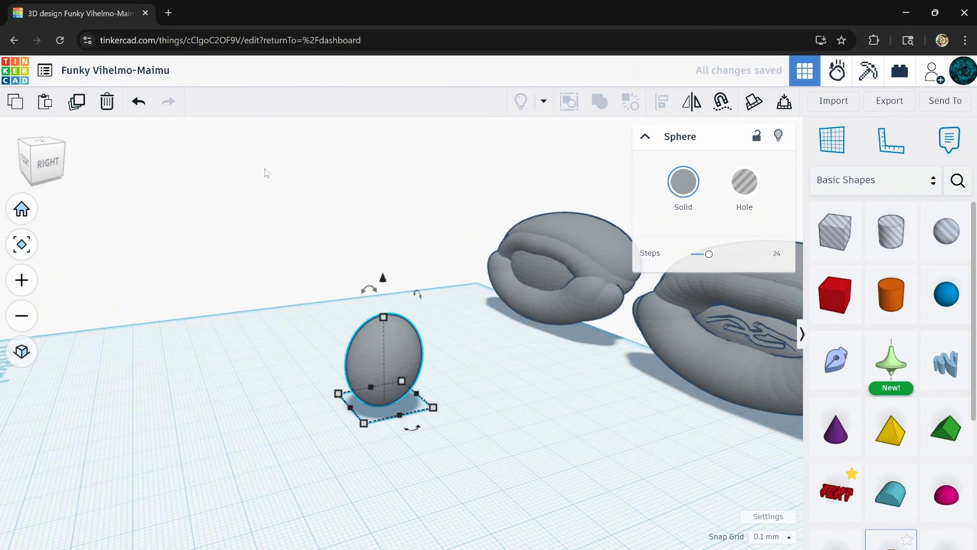
{"action": "key", "text": "Up"}
{"action": "key", "text": "ctrl+Up"}
{"action": "key", "text": "ctrl+Up"}
{"action": "key", "text": "ctrl+Up"}
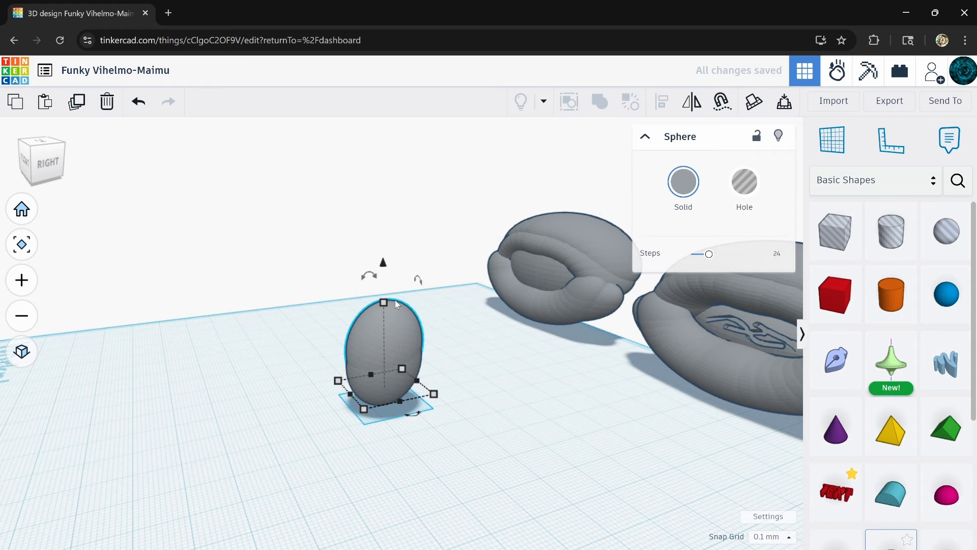
{"action": "key", "text": "Right"}
{"action": "key", "text": "Right"}
{"action": "key", "text": "Right"}
{"action": "key", "text": "Right"}
{"action": "left_click_drag", "start_coordinate": [375, 275], "coordinate": [389, 308]}
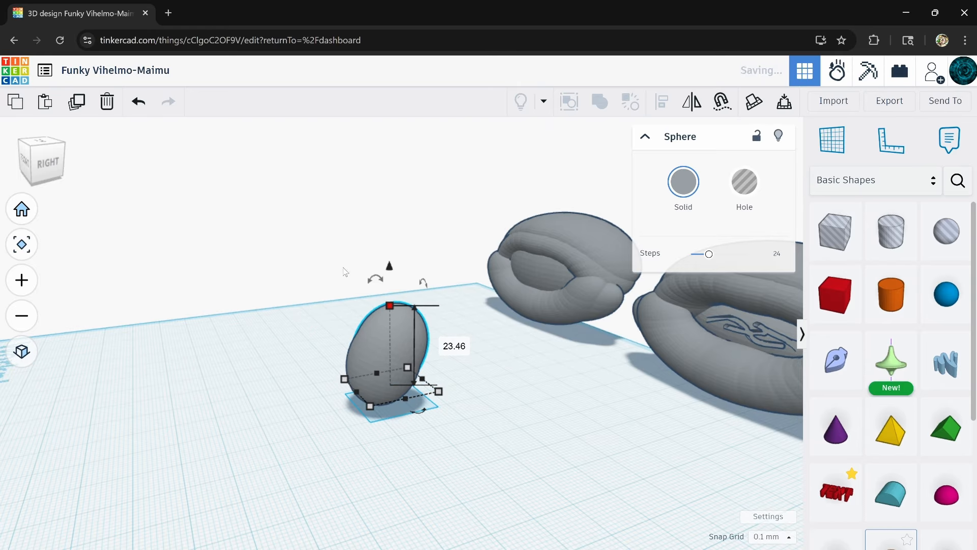
Repeat the offset and shrinking duplicate four times to build a slanted column rising toward the ring models.
{"action": "left_click", "coordinate": [77, 101]}
{"action": "left_click", "coordinate": [77, 102]}
{"action": "left_click", "coordinate": [77, 102]}
{"action": "left_click", "coordinate": [77, 102]}
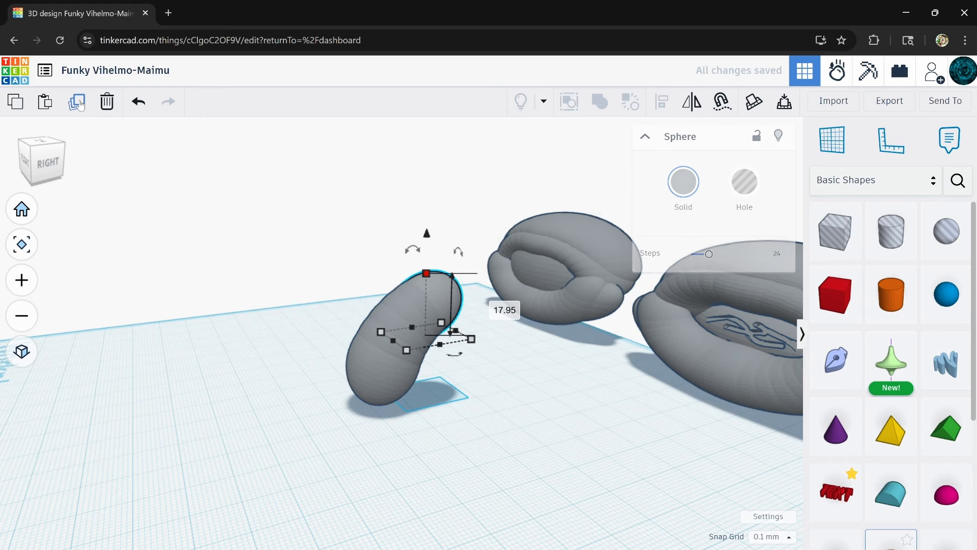
Rotate the topmost sphere of the column and duplicate it repeatedly so the column curves upward.
{"action": "right_click_drag", "start_coordinate": [326, 360], "coordinate": [439, 316]}
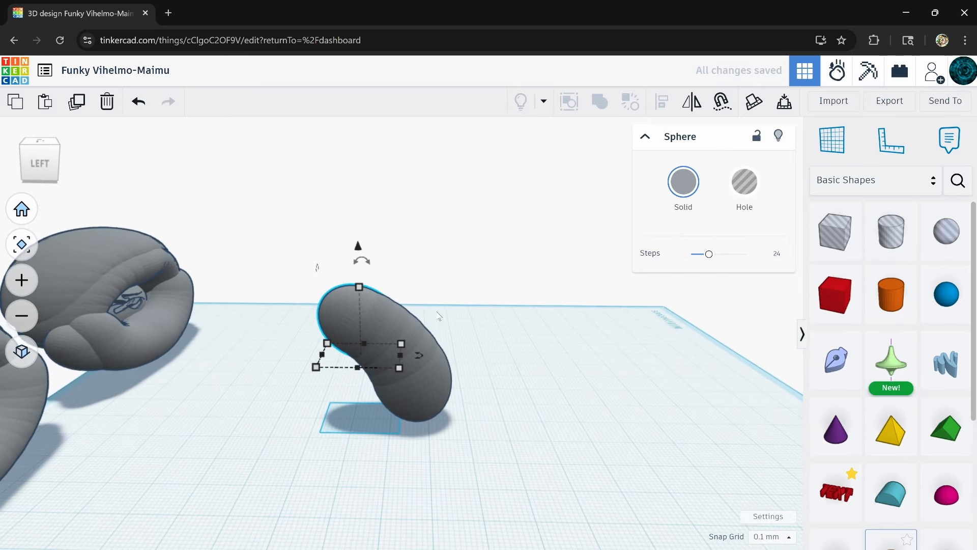
{"action": "left_click_drag", "start_coordinate": [362, 261], "coordinate": [359, 225]}
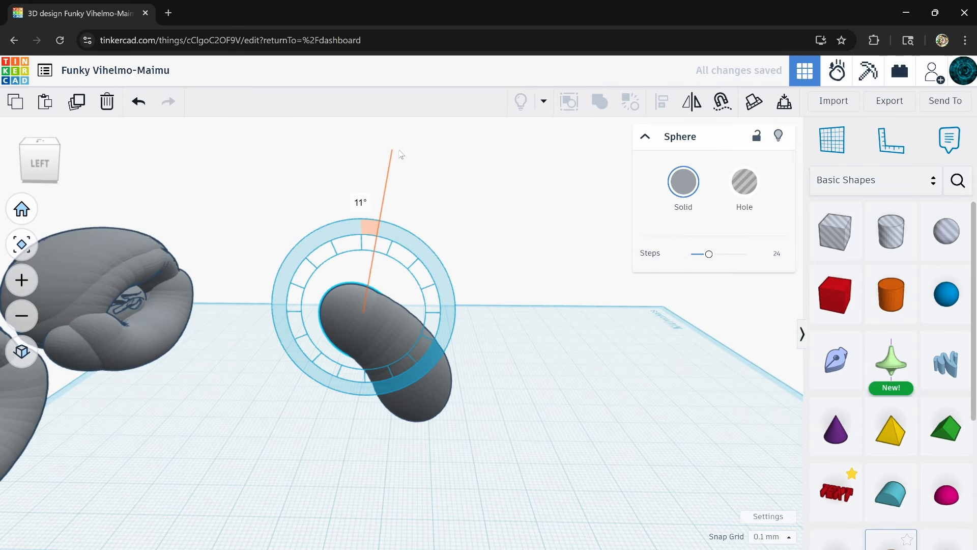
{"action": "left_click_drag", "start_coordinate": [423, 151], "coordinate": [421, 150]}
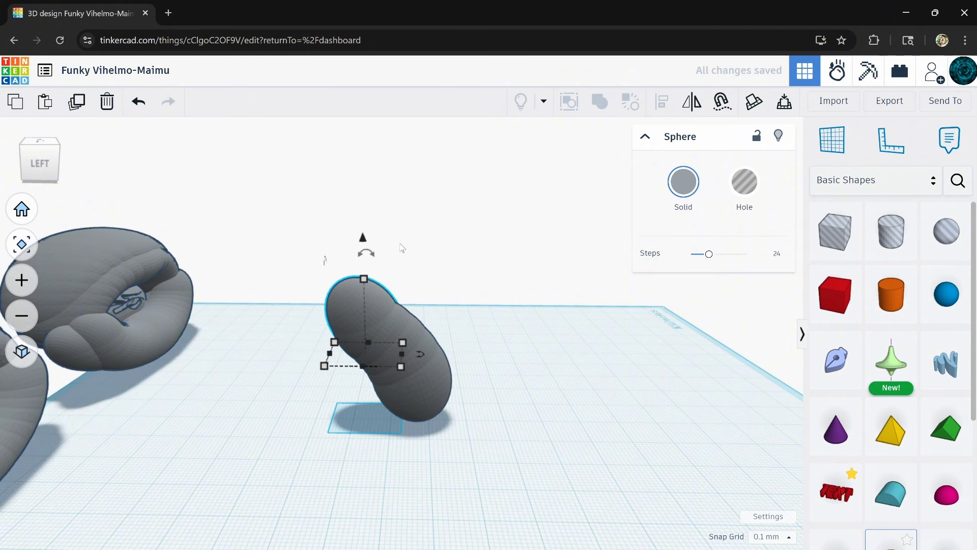
{"action": "left_click", "coordinate": [77, 102]}
{"action": "left_click", "coordinate": [77, 101]}
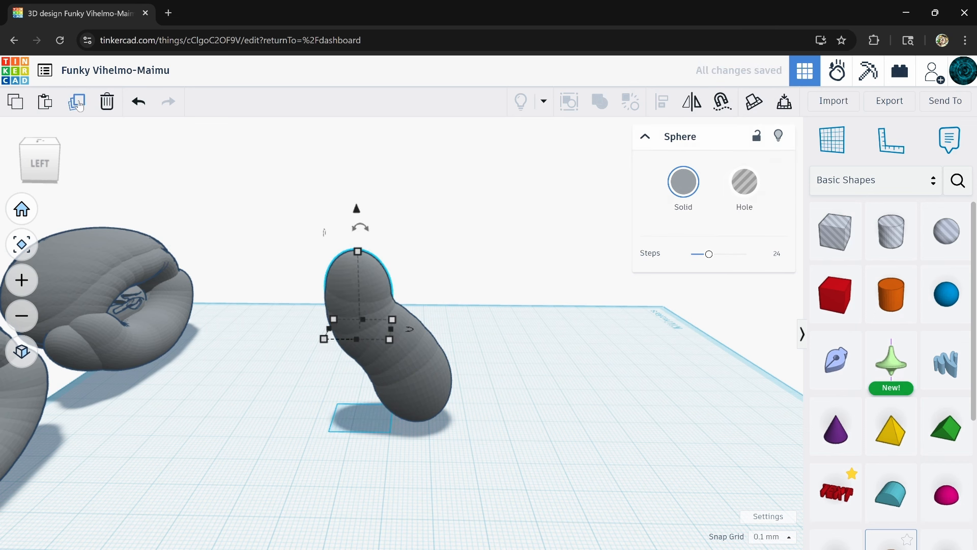
{"action": "left_click", "coordinate": [78, 101]}
{"action": "left_click", "coordinate": [77, 101]}
Widen the bottom sphere of the column, nudge it sideways to centre it, and repeat the widening in a duplicate.
{"action": "right_click_drag", "start_coordinate": [490, 325], "coordinate": [282, 310]}
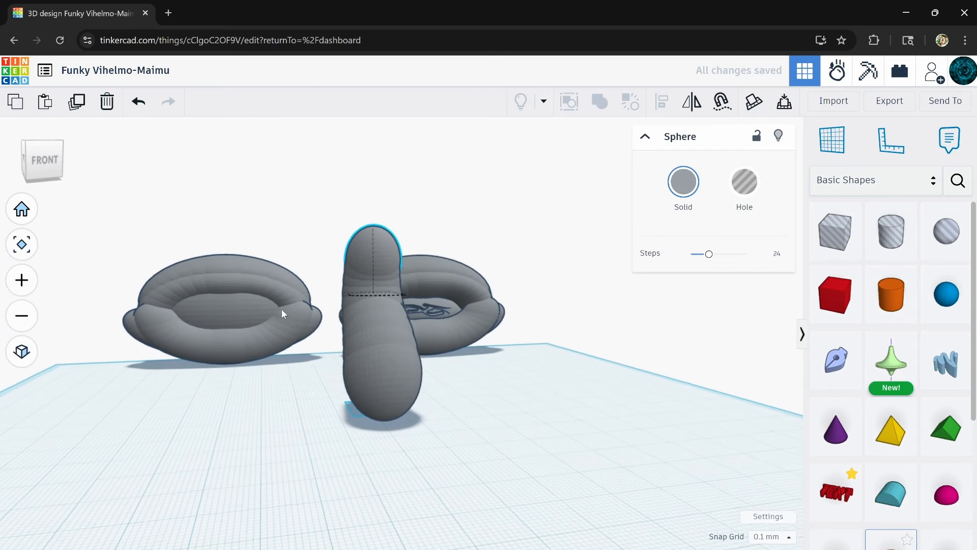
{"action": "left_click", "coordinate": [393, 374]}
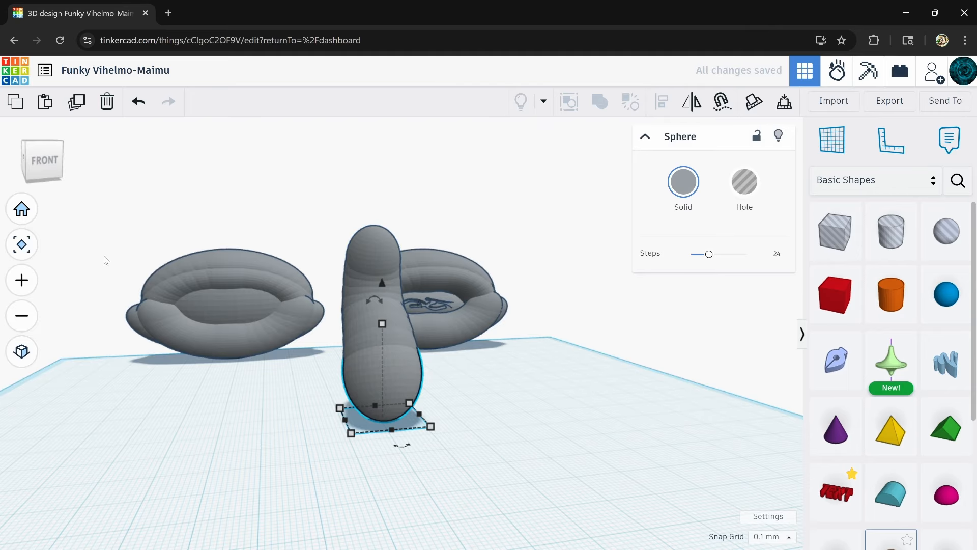
{"action": "right_click_drag", "start_coordinate": [471, 392], "coordinate": [347, 368]}
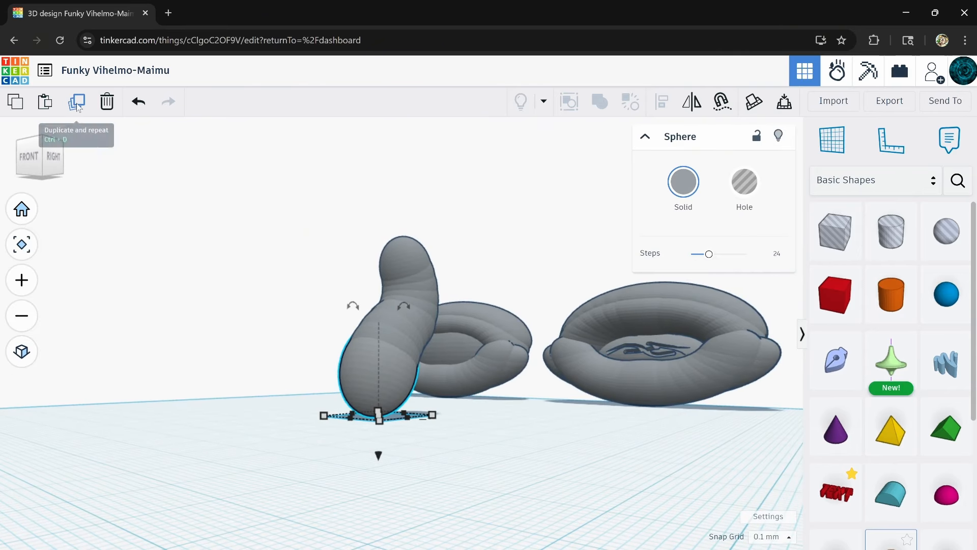
{"action": "left_click", "coordinate": [29, 158]}
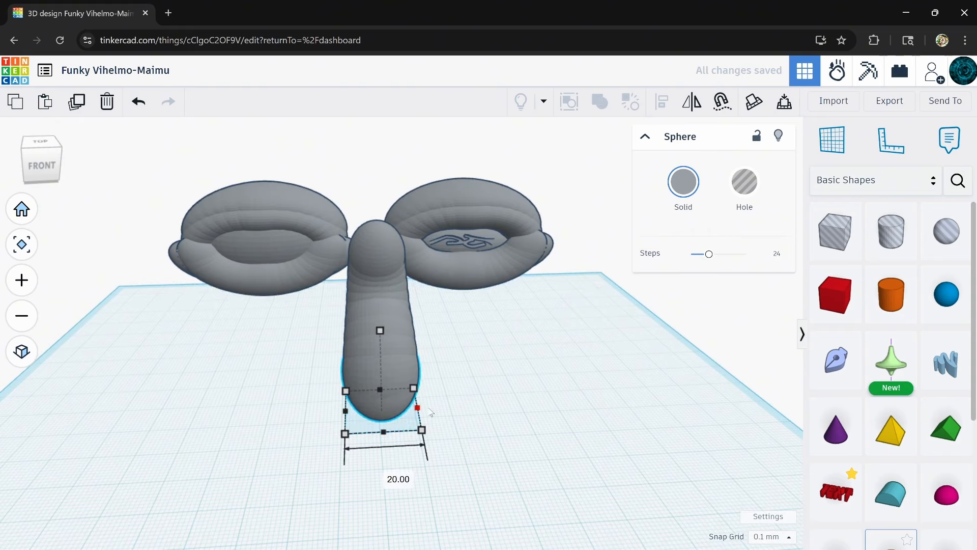
{"action": "left_click_drag", "start_coordinate": [418, 407], "coordinate": [430, 411]}
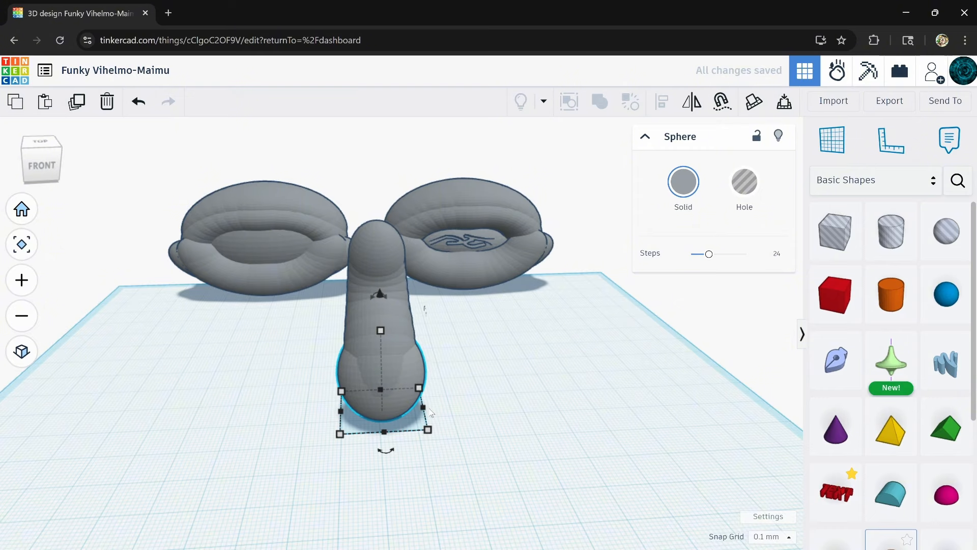
{"action": "key", "text": "Left"}
{"action": "key", "text": "Left"}
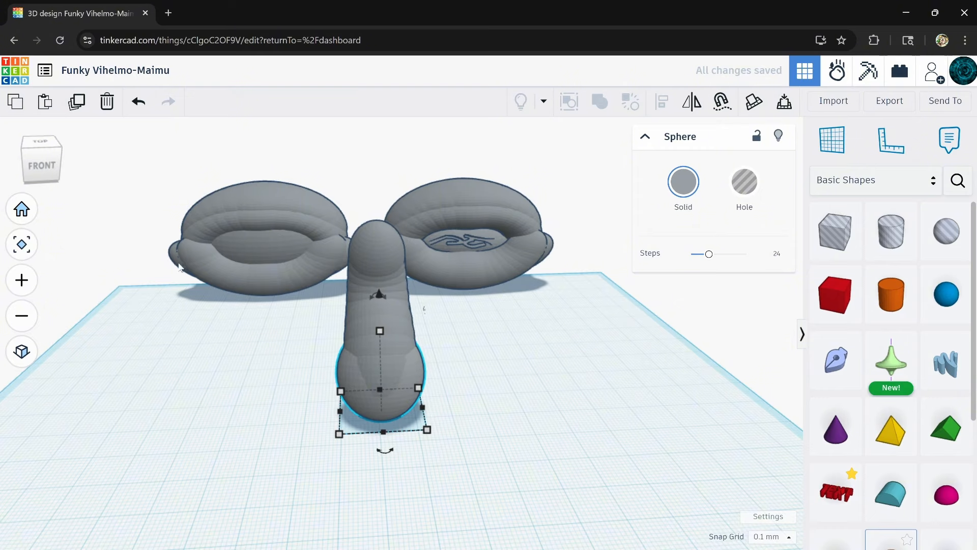
{"action": "left_click", "coordinate": [77, 104]}
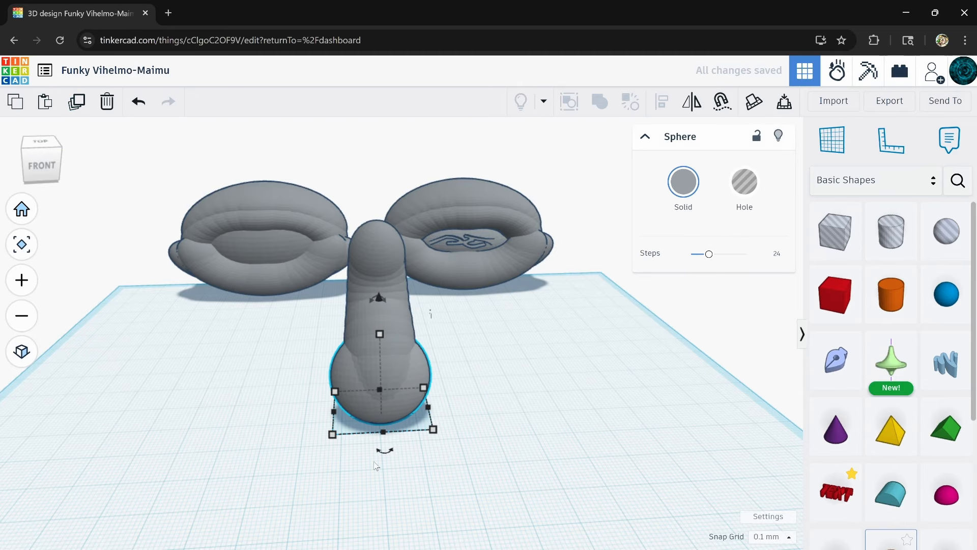
Extend the column's base downward with repeated, progressively wider duplicates of the bottom sphere, forming a flared nose shape.
{"action": "right_click_drag", "start_coordinate": [375, 465], "coordinate": [374, 384]}
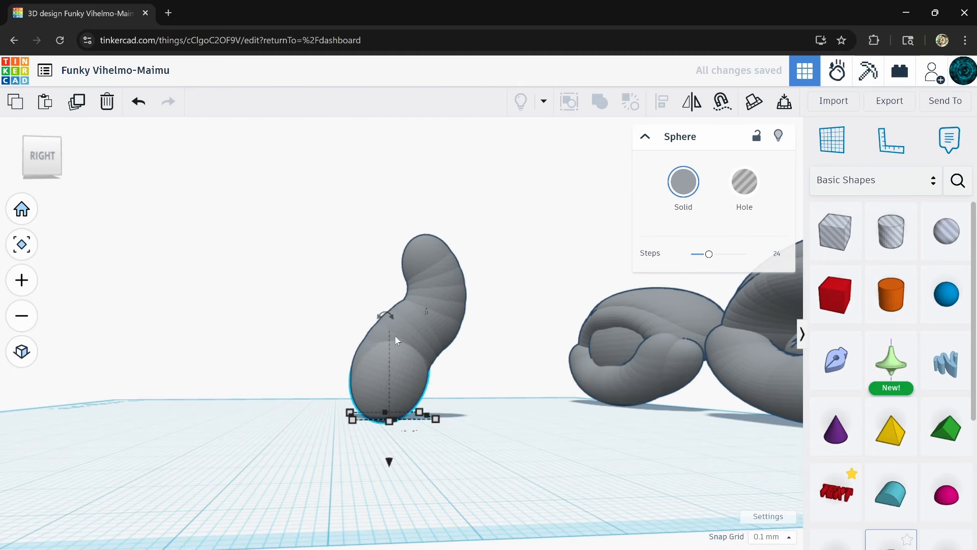
{"action": "left_click_drag", "start_coordinate": [392, 326], "coordinate": [411, 256]}
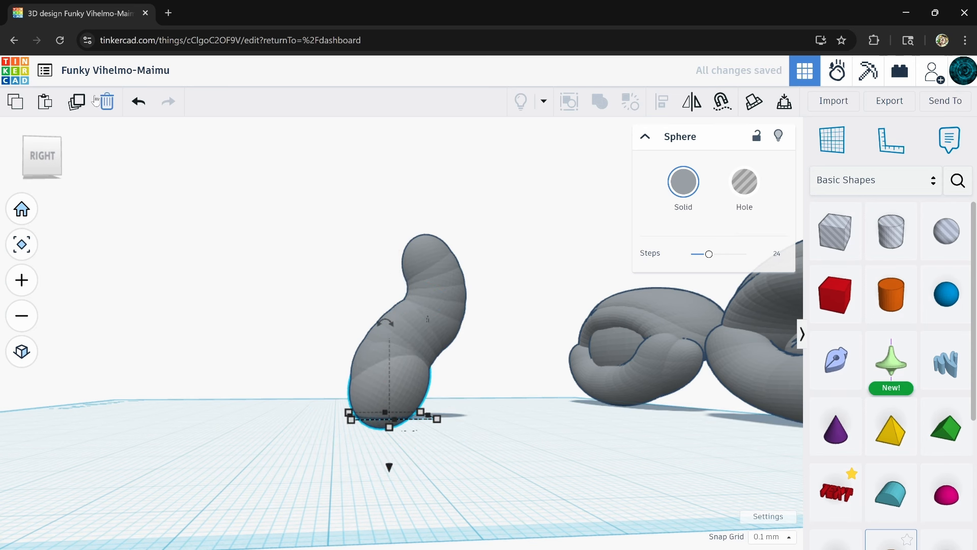
{"action": "right_click_drag", "start_coordinate": [166, 275], "coordinate": [357, 292]}
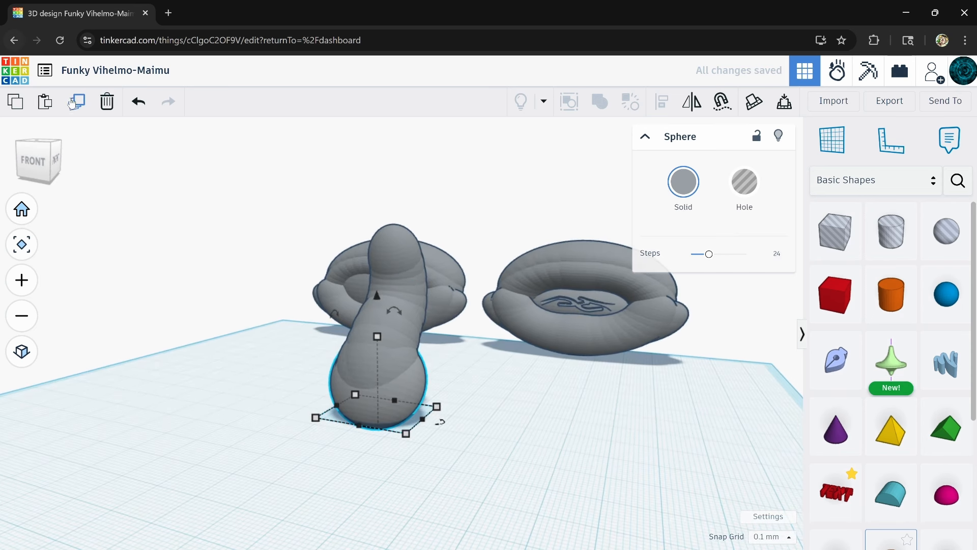
{"action": "left_click", "coordinate": [76, 102]}
{"action": "left_click", "coordinate": [77, 102]}
{"action": "left_click", "coordinate": [77, 103]}
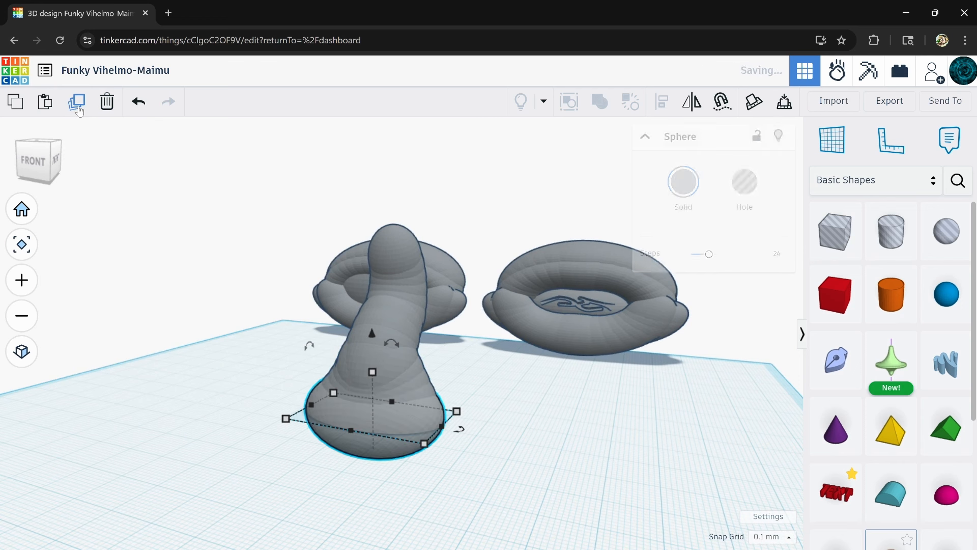
{"action": "left_click", "coordinate": [78, 105]}
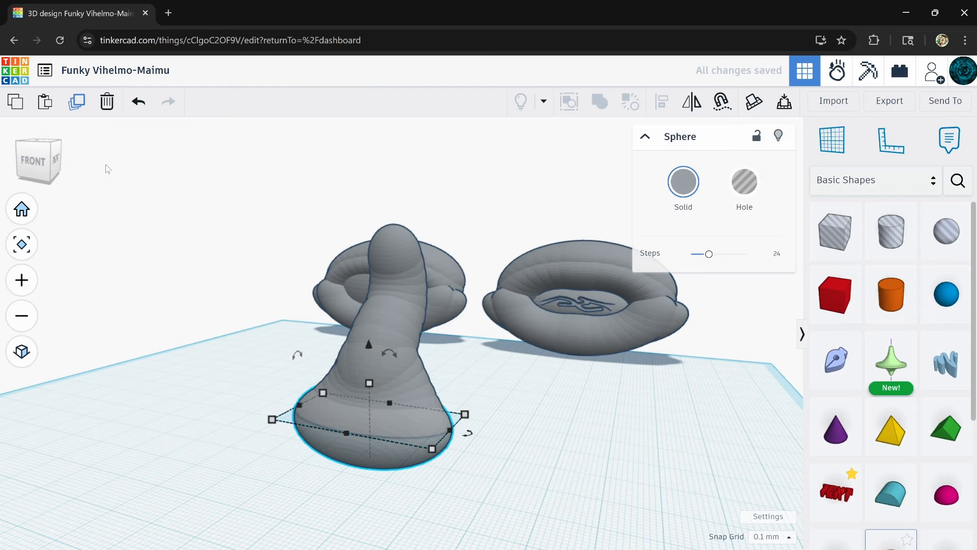
{"action": "right_click_drag", "start_coordinate": [326, 398], "coordinate": [285, 403]}
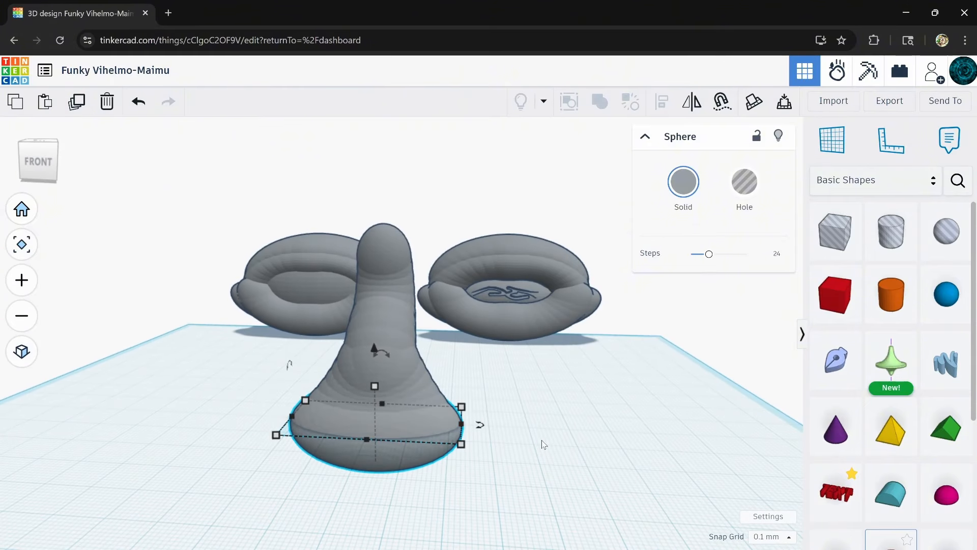
{"action": "left_click", "coordinate": [482, 436]}
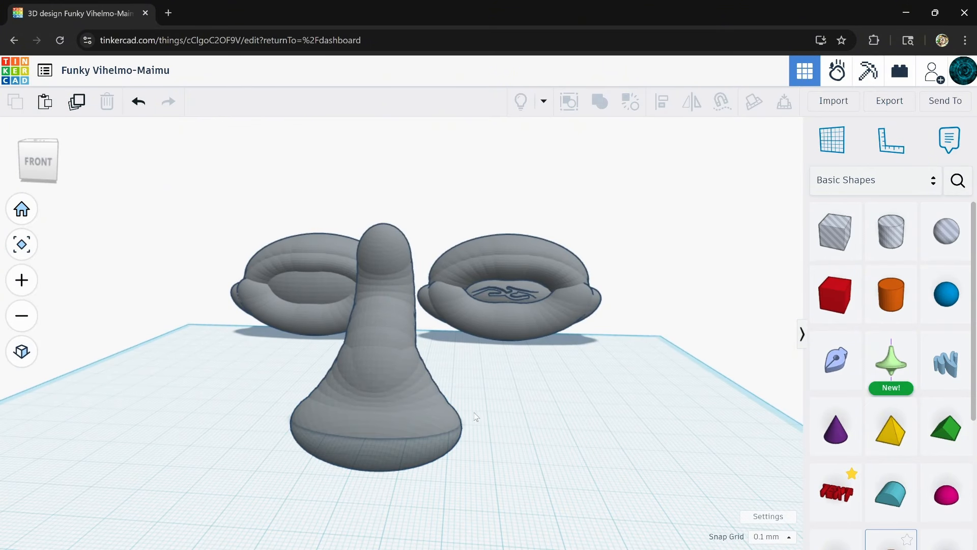
Select the whole ring model with the scribble recess and rotate it horizontally so it angles away from the nose.
{"action": "right_click_drag", "start_coordinate": [453, 423], "coordinate": [658, 210]}
{"action": "left_click_drag", "start_coordinate": [634, 166], "coordinate": [527, 301]}
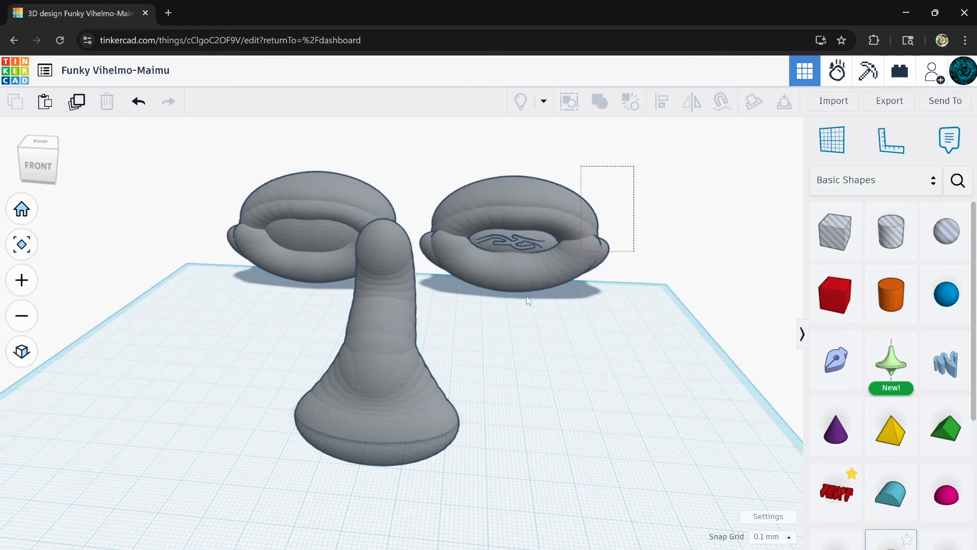
{"action": "left_click_drag", "start_coordinate": [433, 299], "coordinate": [433, 300]}
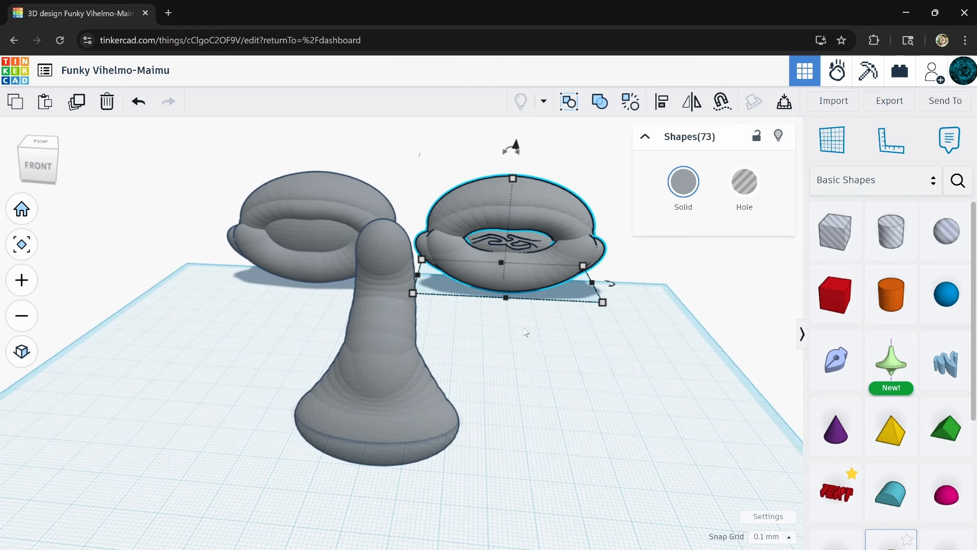
{"action": "right_click_drag", "start_coordinate": [524, 331], "coordinate": [479, 448]}
{"action": "key", "text": "f"}
{"action": "left_click_drag", "start_coordinate": [557, 350], "coordinate": [592, 350]}
Select the plain ring model and rotate it about 10° horizontally in the opposite direction.
{"action": "right_click_drag", "start_coordinate": [295, 386], "coordinate": [387, 127]}
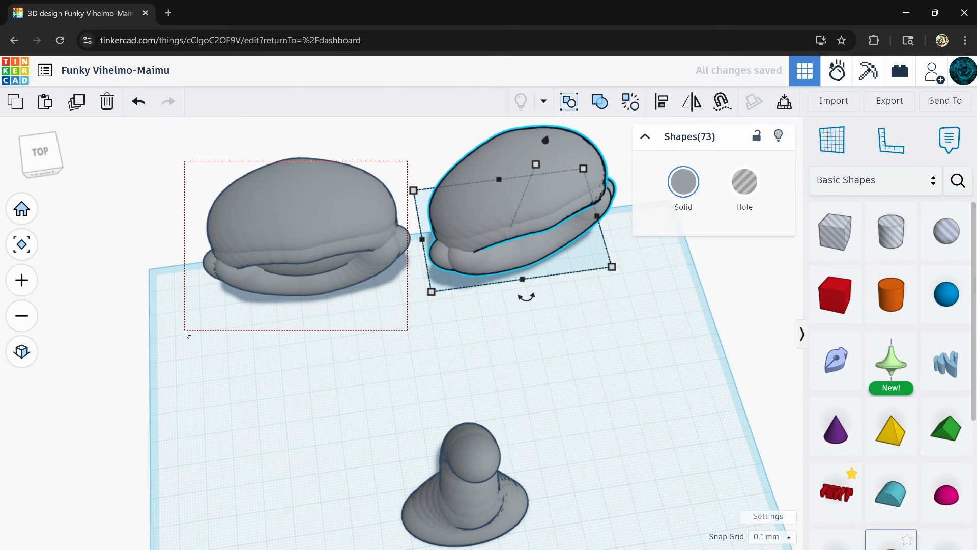
{"action": "left_click_drag", "start_coordinate": [187, 334], "coordinate": [187, 333]}
{"action": "left_click_drag", "start_coordinate": [324, 324], "coordinate": [308, 372]}
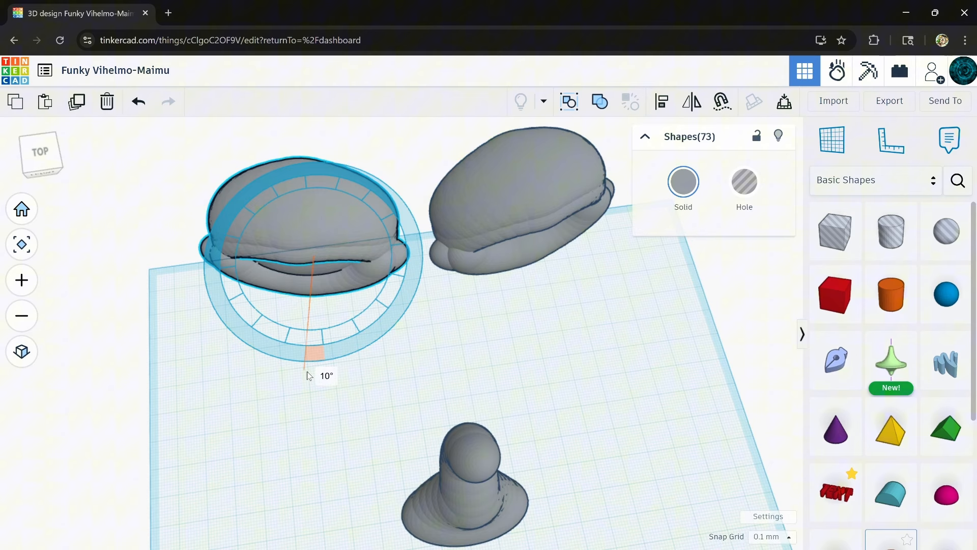
{"action": "left_click", "coordinate": [627, 365]}
Select the ten lower shapes of the nose and stretch them toward the front.
{"action": "right_click_drag", "start_coordinate": [627, 366], "coordinate": [551, 304]}
{"action": "mouse_move", "coordinate": [523, 398]}
{"action": "right_mouse_down"}
{"action": "mouse_move", "coordinate": [606, 244]}
{"action": "mouse_move", "coordinate": [546, 448]}
{"action": "mouse_move", "coordinate": [443, 444]}
{"action": "mouse_move", "coordinate": [633, 398]}
{"action": "mouse_move", "coordinate": [536, 401]}
{"action": "right_mouse_up"}
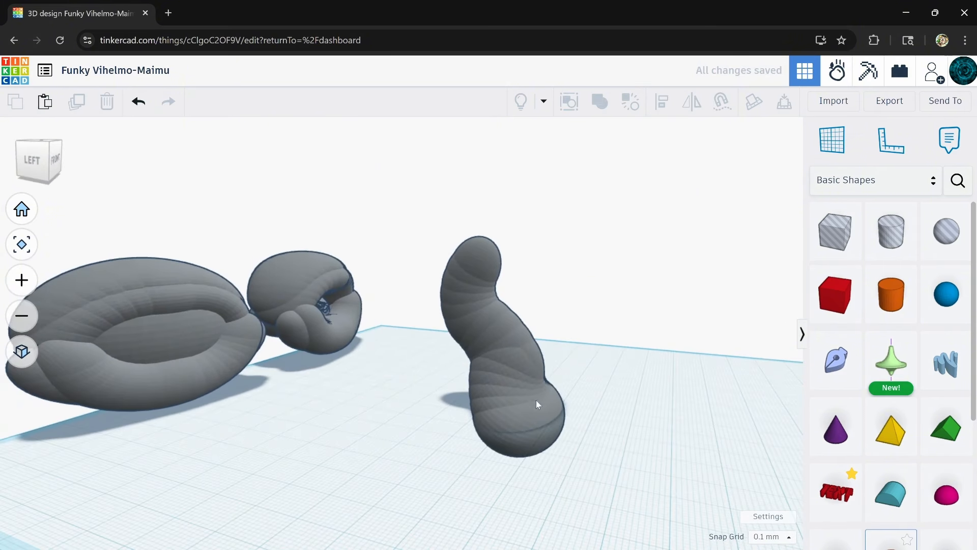
{"action": "left_click_drag", "start_coordinate": [499, 455], "coordinate": [500, 454]}
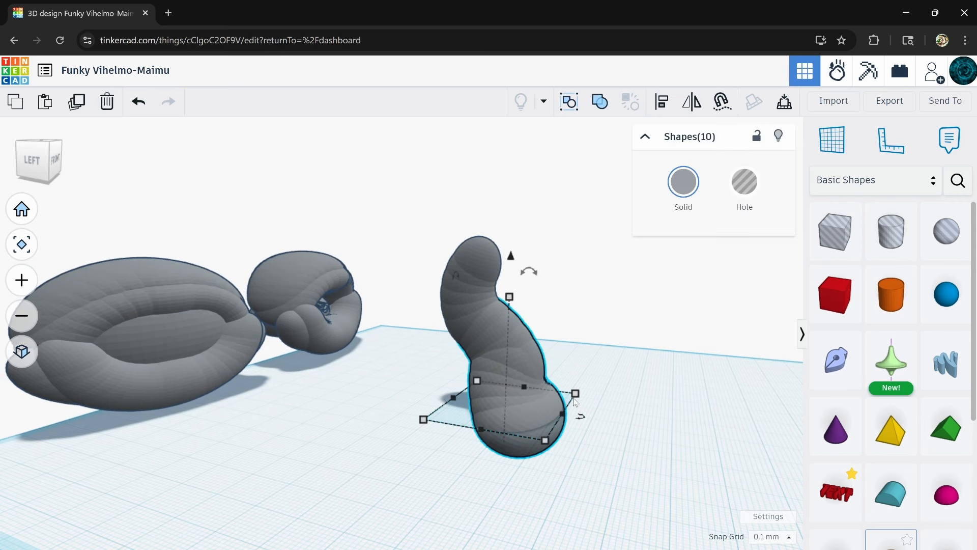
{"action": "left_click_drag", "start_coordinate": [563, 415], "coordinate": [596, 421]}
{"action": "right_click_drag", "start_coordinate": [608, 490], "coordinate": [448, 457]}
{"action": "left_click", "coordinate": [693, 476]}
Duplicate the nose's bottom sphere, narrow the copy to nostril size, and shift it outward about 3.6 mm past the nose's side.
{"action": "scroll", "coordinate": [624, 422], "scroll_direction": "down", "scroll_amount": 4}
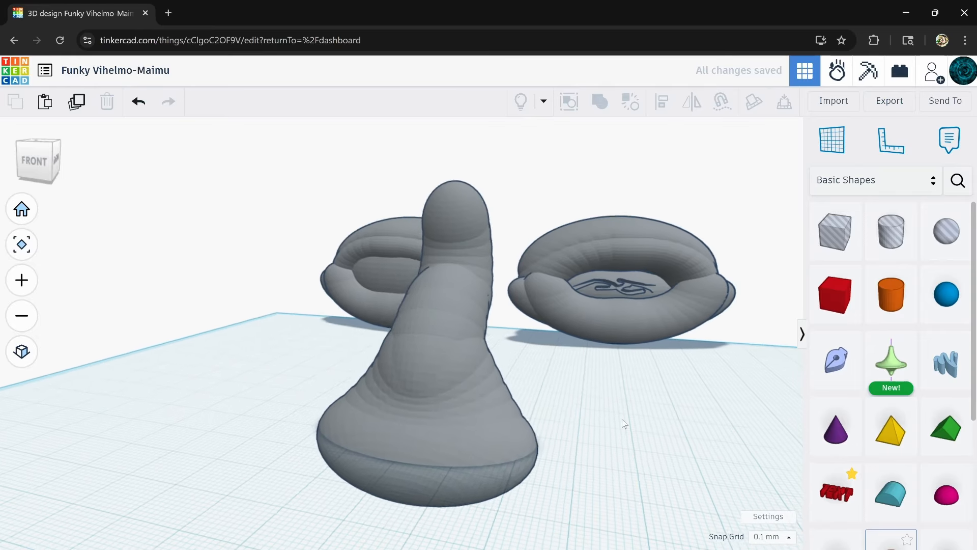
{"action": "left_click", "coordinate": [472, 432]}
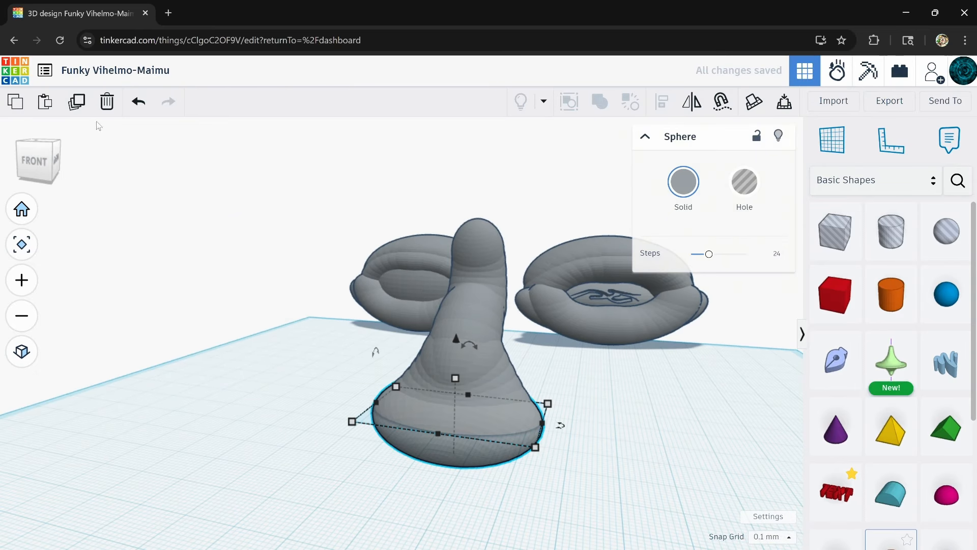
{"action": "left_click", "coordinate": [77, 101]}
{"action": "left_click_drag", "start_coordinate": [376, 403], "coordinate": [460, 426]}
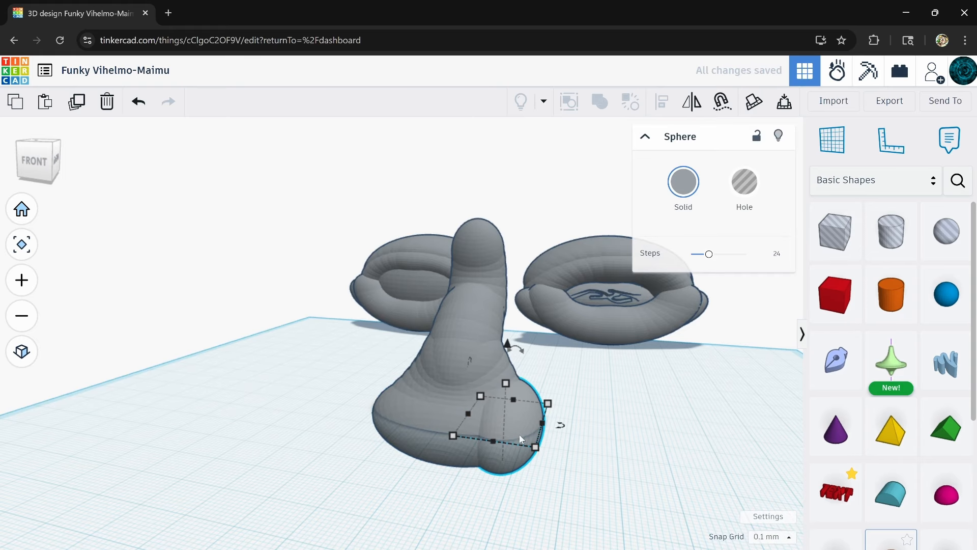
{"action": "left_click_drag", "start_coordinate": [519, 416], "coordinate": [530, 426]}
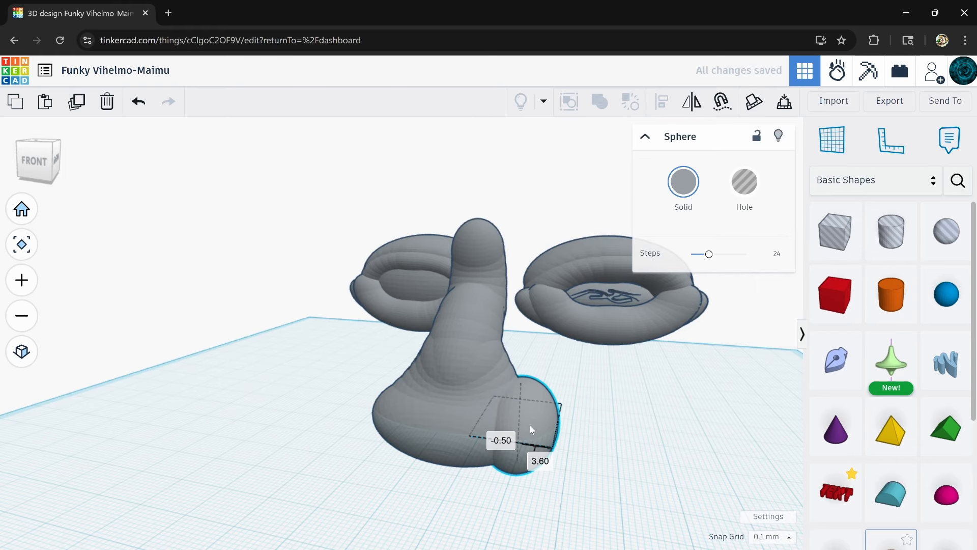
{"action": "right_click_drag", "start_coordinate": [593, 448], "coordinate": [465, 419]}
{"action": "right_click_drag", "start_coordinate": [290, 356], "coordinate": [119, 129]}
Duplicate the nostril sphere and lower the copy so it overlaps the original's underside.
{"action": "left_click", "coordinate": [77, 105]}
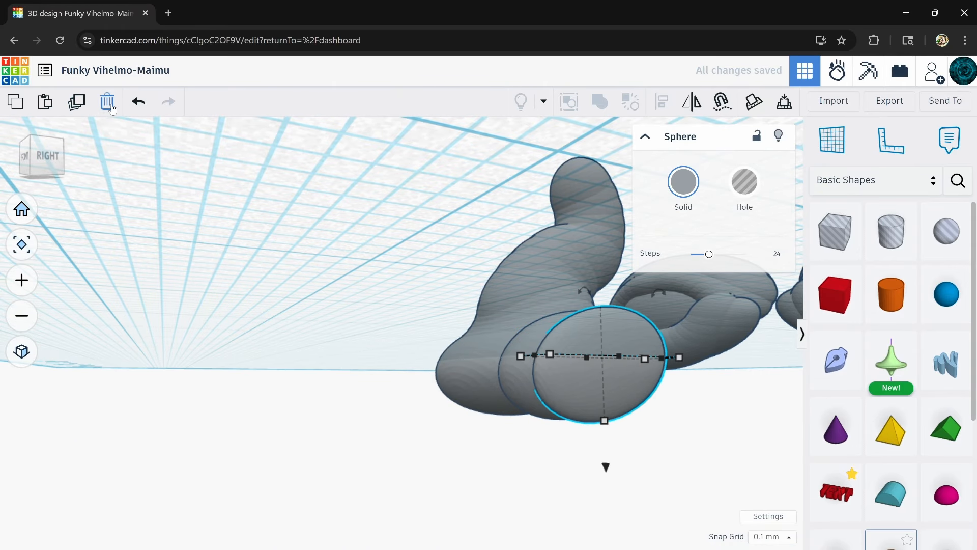
{"action": "right_click_drag", "start_coordinate": [305, 285], "coordinate": [554, 371]}
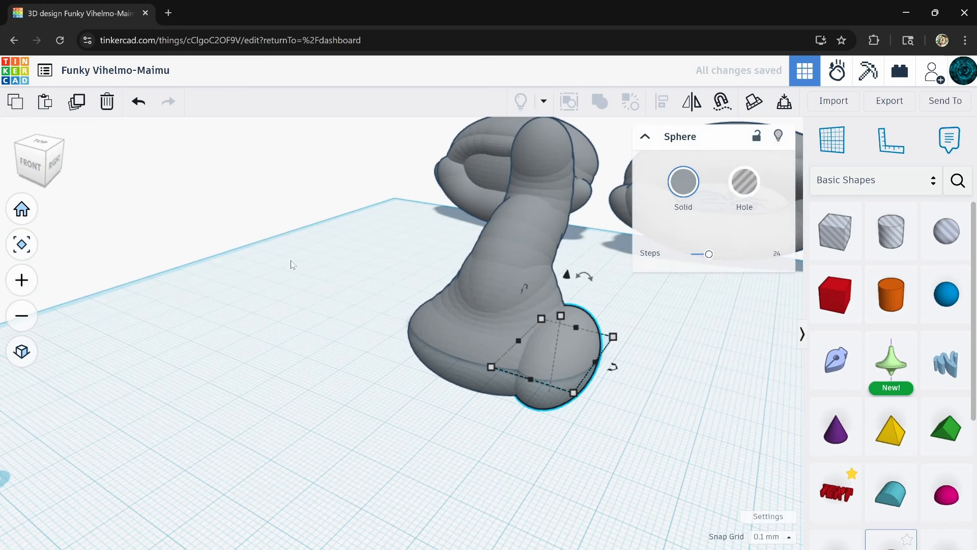
{"action": "left_click", "coordinate": [76, 102]}
{"action": "right_click_drag", "start_coordinate": [288, 279], "coordinate": [276, 249]}
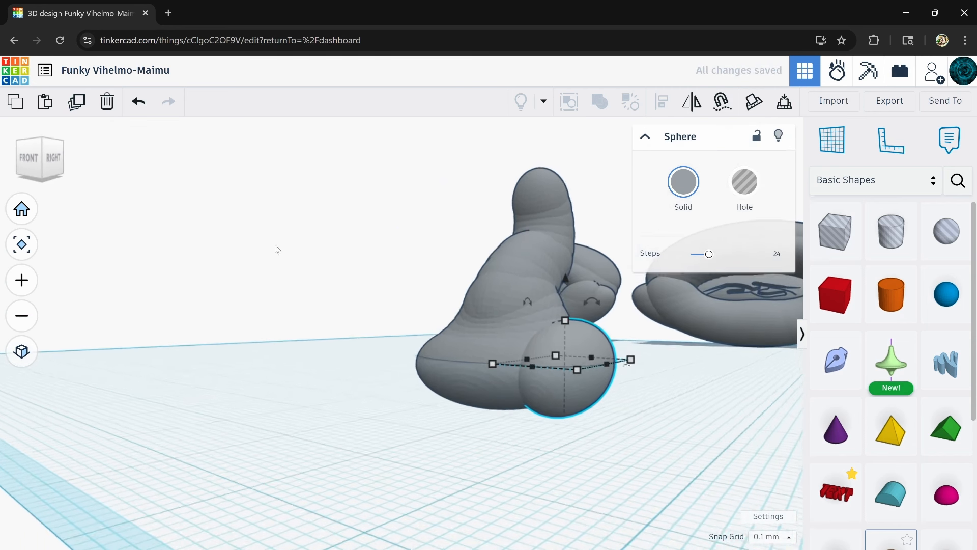
{"action": "key", "text": "ctrl+Down"}
{"action": "key", "text": "ctrl+Down"}
{"action": "key", "text": "ctrl+Down"}
{"action": "key", "text": "ctrl+Down"}
{"action": "key", "text": "ctrl+Down"}
{"action": "key", "text": "ctrl+Down"}
{"action": "key", "text": "ctrl+Down"}
{"action": "key", "text": "ctrl+Down"}
{"action": "key", "text": "ctrl+Down"}
{"action": "key", "text": "ctrl+Down"}
{"action": "key", "text": "ctrl+Down"}
{"action": "key", "text": "ctrl+Down"}
{"action": "key", "text": "ctrl+Down"}
{"action": "key", "text": "ctrl+Down"}
{"action": "key", "text": "ctrl+Down"}
{"action": "key", "text": "ctrl+Down"}
{"action": "key", "text": "ctrl+Down"}
{"action": "key", "text": "ctrl+Down"}
{"action": "key", "text": "ctrl+Down"}
{"action": "key", "text": "ctrl+Down"}
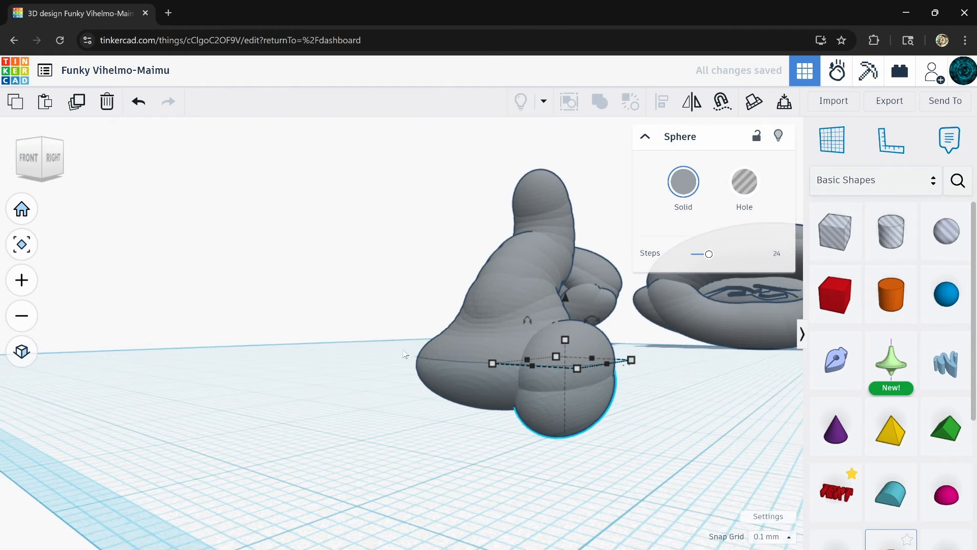
{"action": "right_click_drag", "start_coordinate": [434, 395], "coordinate": [425, 389]}
{"action": "right_click_drag", "start_coordinate": [388, 335], "coordinate": [454, 402]}
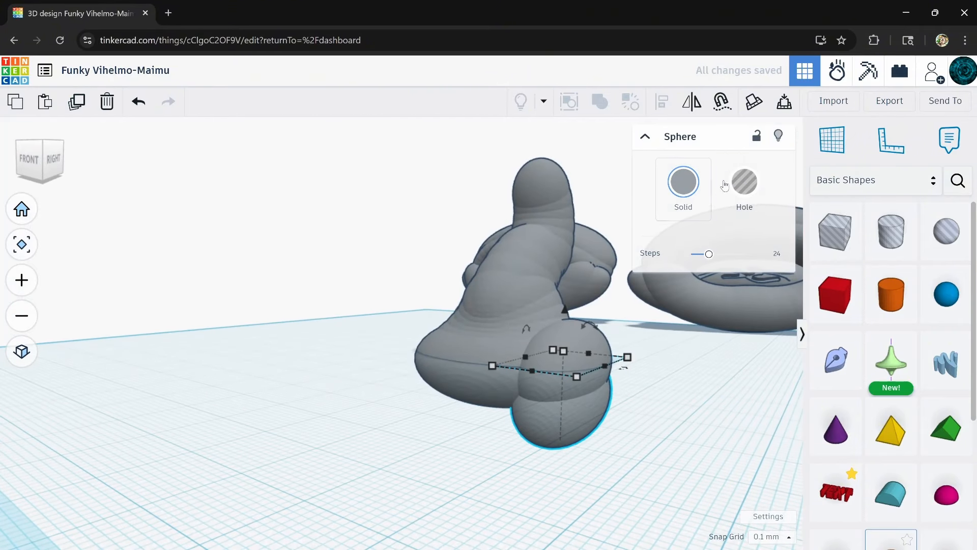
Turn the lowered copy into a hole and union-group it with the nostril sphere to trim the nostril's underside.
{"action": "left_click", "coordinate": [743, 183]}
{"action": "left_click", "coordinate": [579, 340], "text": "shift"}
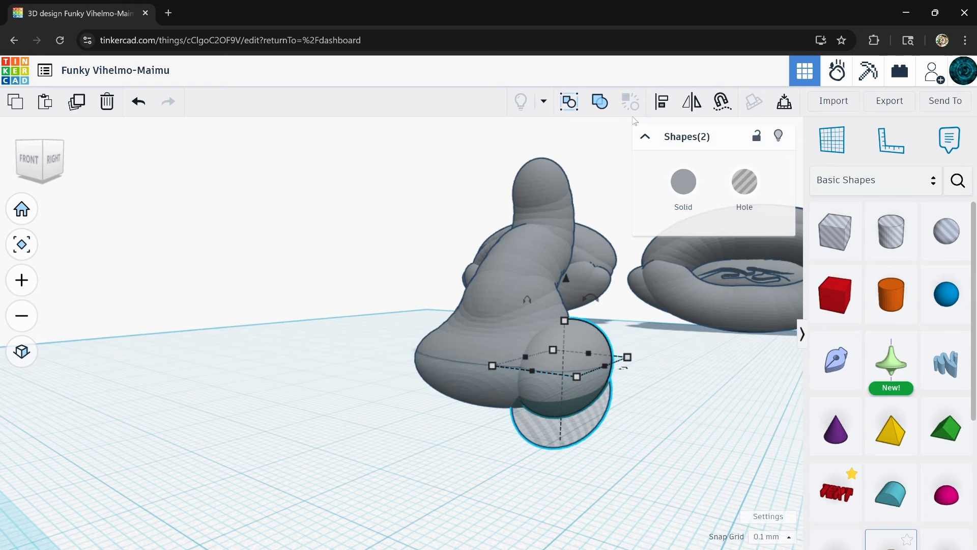
{"action": "left_click", "coordinate": [599, 101]}
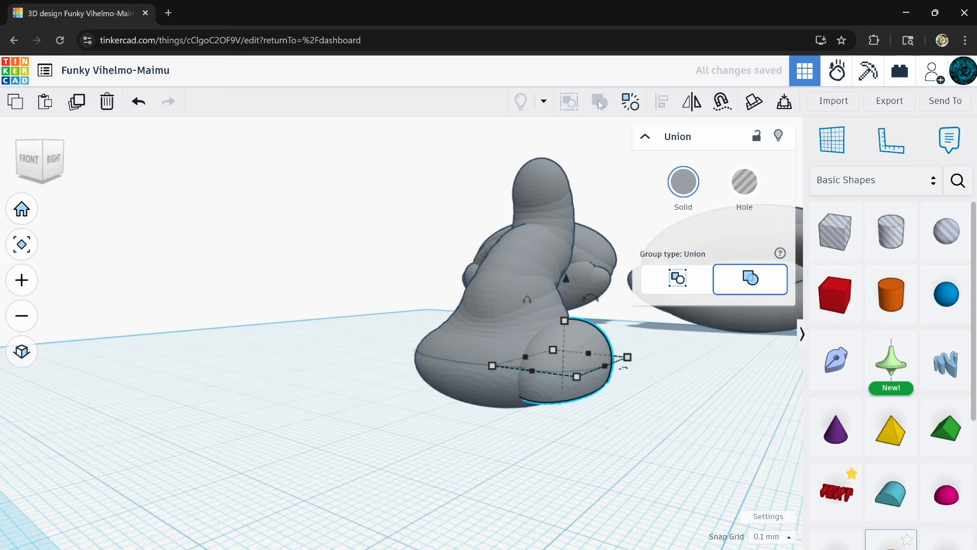
Duplicate the trimmed nostril and move the copy across to the opposite side of the nose.
{"action": "right_click_drag", "start_coordinate": [623, 380], "coordinate": [693, 436]}
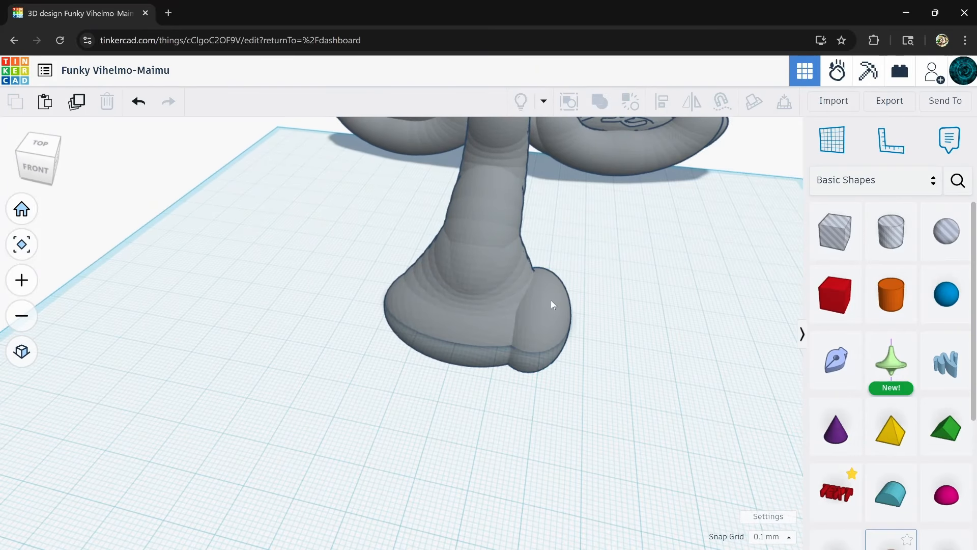
{"action": "left_click", "coordinate": [77, 108]}
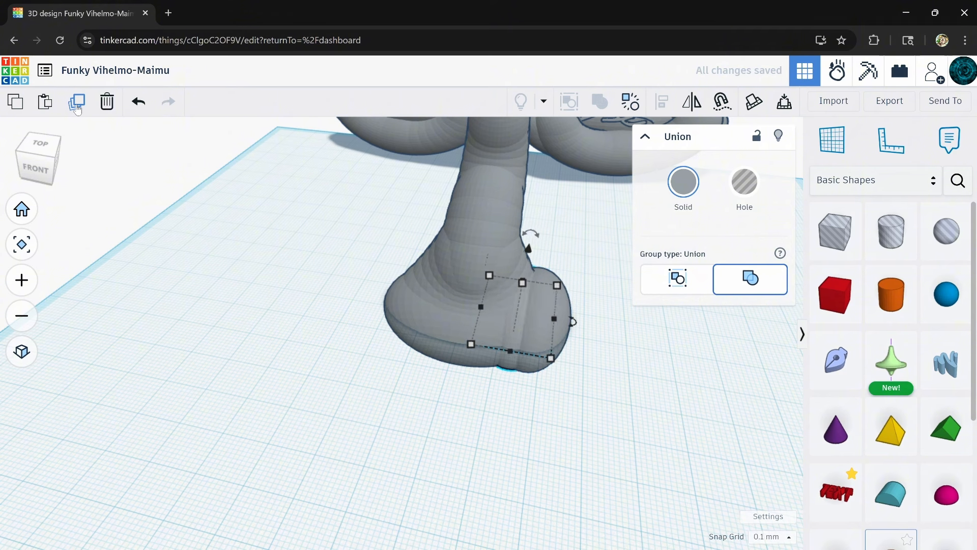
{"action": "key", "text": "shift+Left"}
{"action": "key", "text": "shift+Left"}
{"action": "key", "text": "shift+Left"}
{"action": "key", "text": "shift+Left"}
{"action": "key", "text": "shift+Left"}
{"action": "key", "text": "shift+Left"}
{"action": "key", "text": "shift+Left"}
{"action": "key", "text": "shift+Left"}
{"action": "key", "text": "shift+Left"}
{"action": "key", "text": "shift+Left"}
{"action": "key", "text": "shift+Left"}
{"action": "key", "text": "shift+Left"}
{"action": "key", "text": "shift+Left"}
{"action": "key", "text": "shift+Left"}
{"action": "key", "text": "shift+Left"}
{"action": "key", "text": "shift+Left"}
{"action": "key", "text": "shift+Left"}
{"action": "key", "text": "shift+Left"}
{"action": "key", "text": "shift+Left"}
{"action": "key", "text": "shift+Left"}
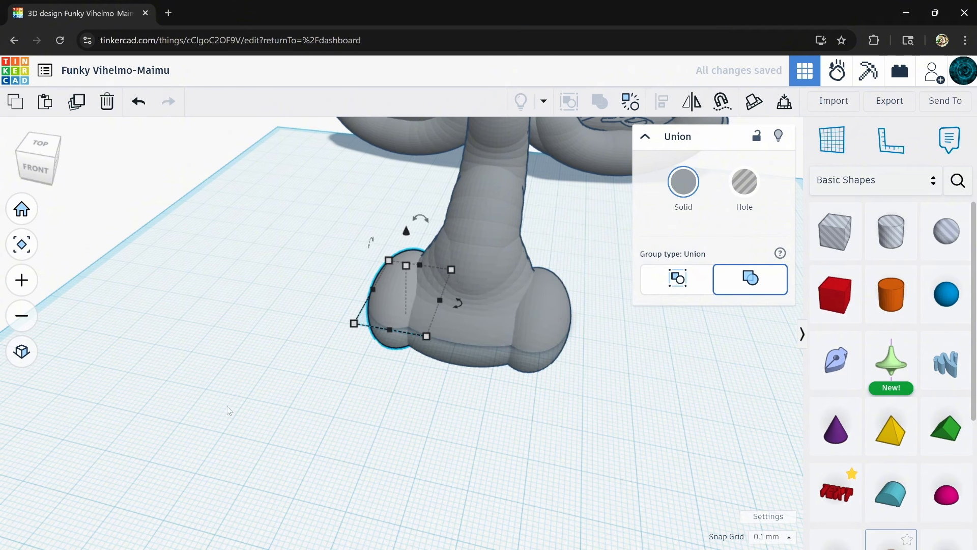
{"action": "right_click_drag", "start_coordinate": [362, 398], "coordinate": [483, 413]}
Rotate the two nostrils horizontally in opposite directions so their outer ends sweep back from the nose tip.
{"action": "left_click", "coordinate": [557, 261]}
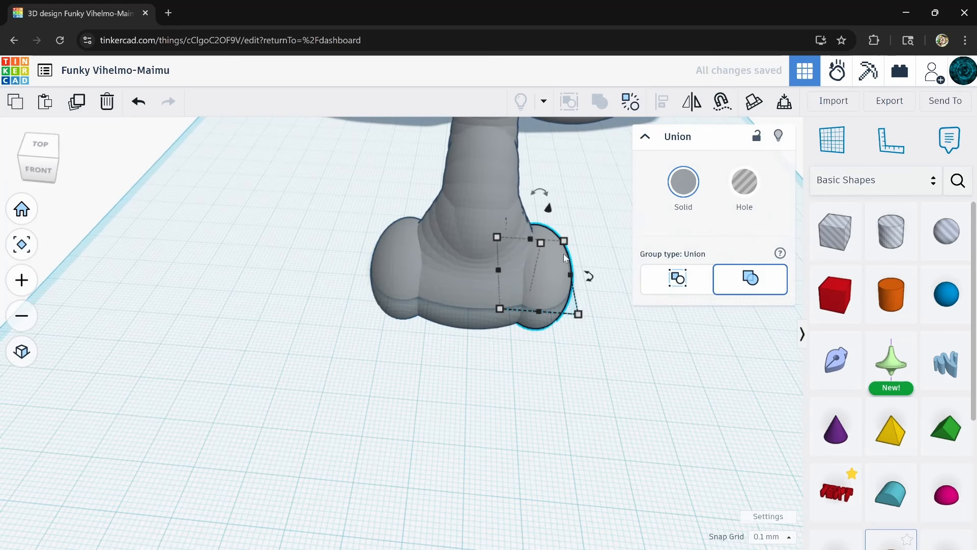
{"action": "left_click_drag", "start_coordinate": [584, 277], "coordinate": [598, 329]}
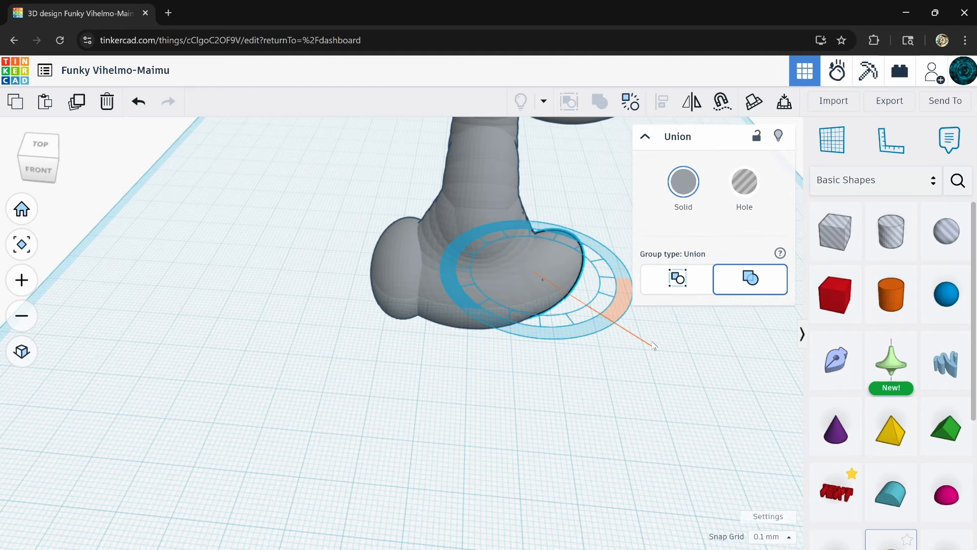
{"action": "left_click_drag", "start_coordinate": [655, 346], "coordinate": [654, 346]}
{"action": "left_click", "coordinate": [408, 272]}
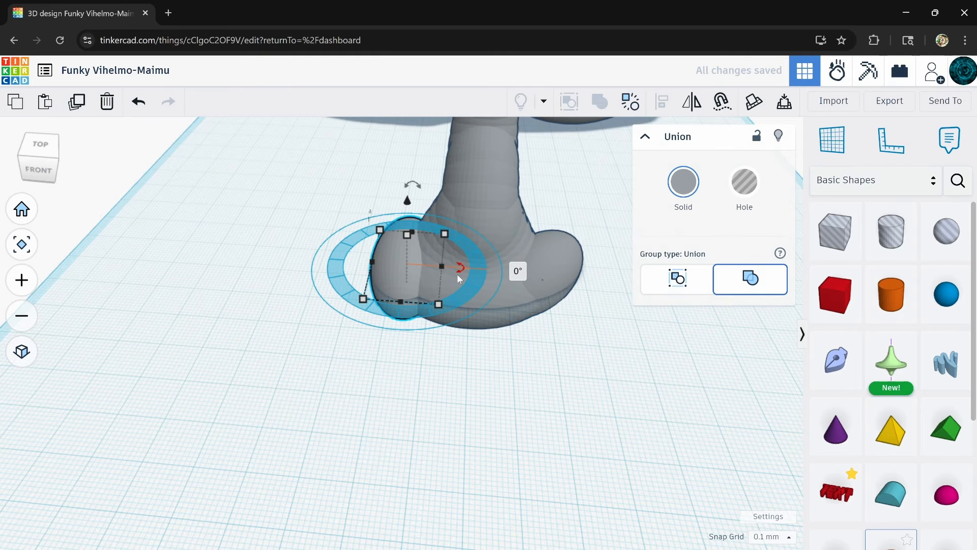
{"action": "left_click_drag", "start_coordinate": [458, 275], "coordinate": [575, 201]}
{"action": "left_click", "coordinate": [526, 393]}
{"action": "scroll", "coordinate": [557, 365], "scroll_direction": "down", "scroll_amount": 3}
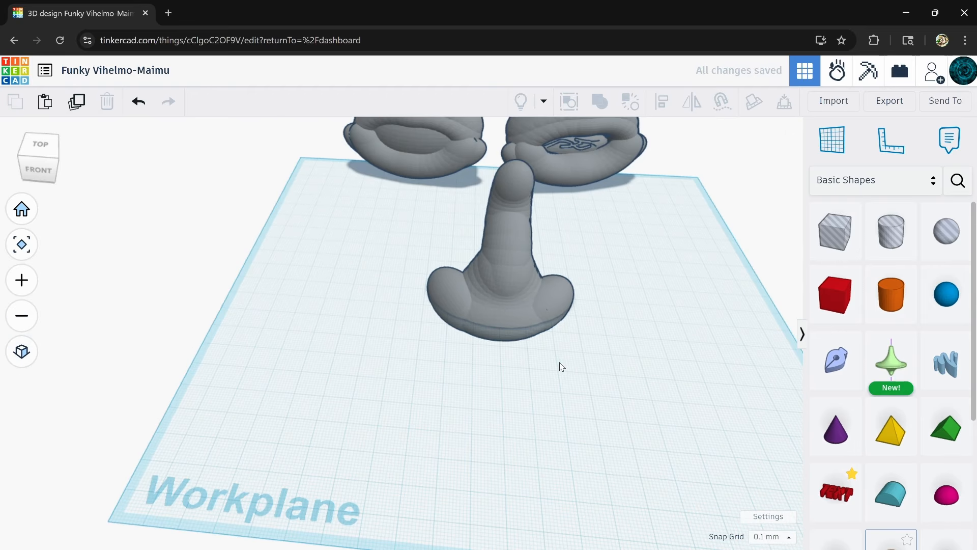
Select all shapes of the nose and move it back between the two ring models.
{"action": "right_click_drag", "start_coordinate": [545, 352], "coordinate": [452, 345]}
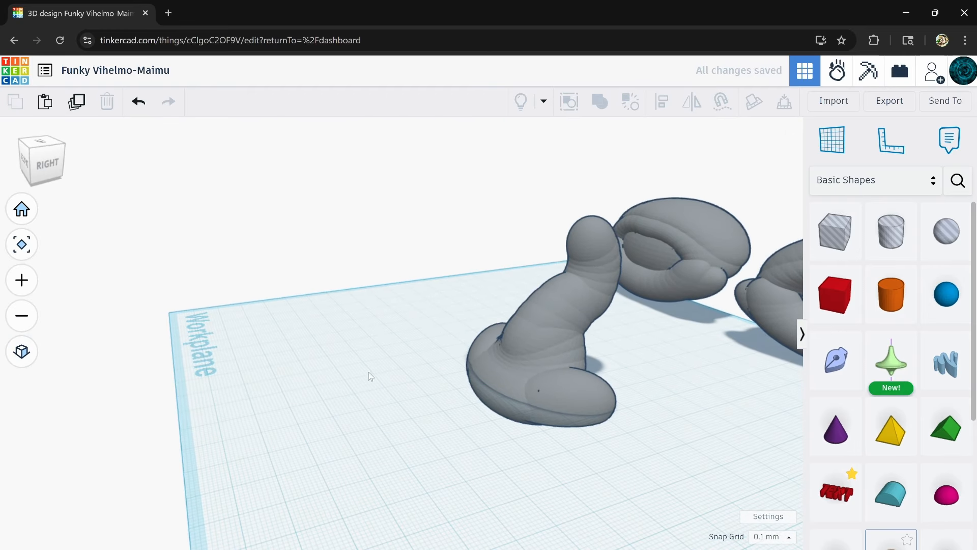
{"action": "right_click_drag", "start_coordinate": [372, 375], "coordinate": [418, 160]}
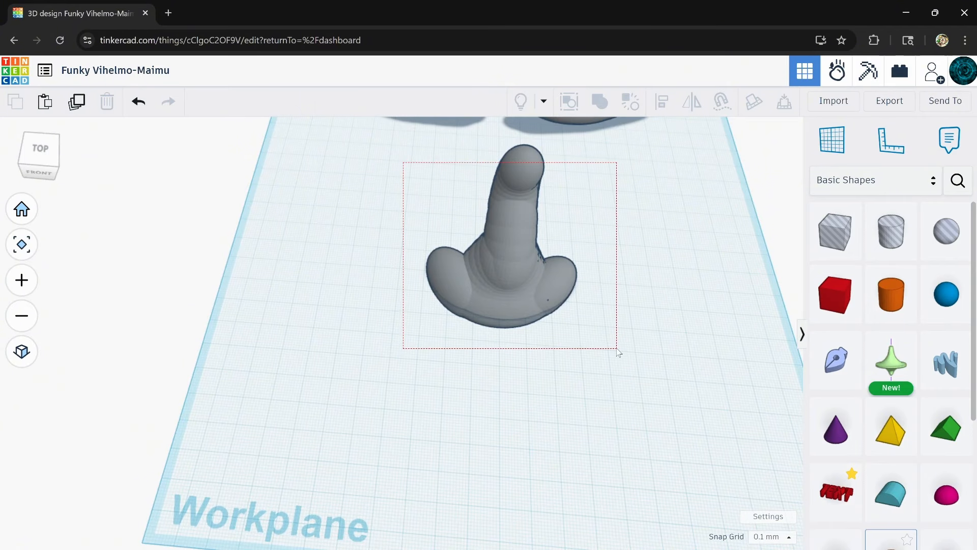
{"action": "left_click_drag", "start_coordinate": [619, 352], "coordinate": [645, 353]}
{"action": "right_click_drag", "start_coordinate": [645, 353], "coordinate": [428, 429]}
{"action": "left_click_drag", "start_coordinate": [228, 396], "coordinate": [398, 275]}
{"action": "right_click_drag", "start_coordinate": [398, 278], "coordinate": [487, 296]}
{"action": "scroll", "coordinate": [310, 328], "scroll_direction": "up", "scroll_amount": 5}
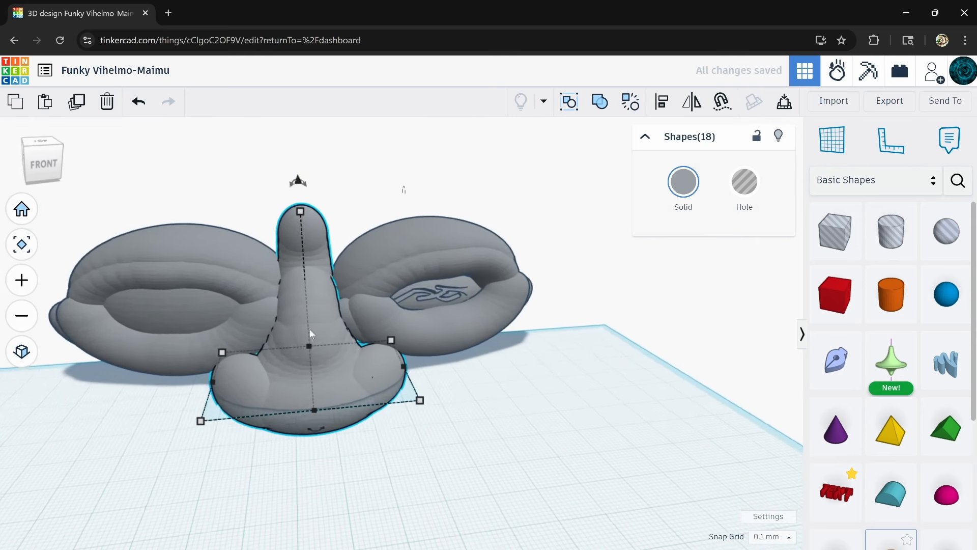
Lower the complete nose relative to the two ring models.
{"action": "right_click_drag", "start_coordinate": [367, 358], "coordinate": [320, 298]}
{"action": "scroll", "coordinate": [320, 298], "scroll_direction": "down", "scroll_amount": 5}
{"action": "middle_click_drag", "start_coordinate": [318, 360], "coordinate": [333, 405]}
{"action": "right_click_drag", "start_coordinate": [292, 418], "coordinate": [268, 430]}
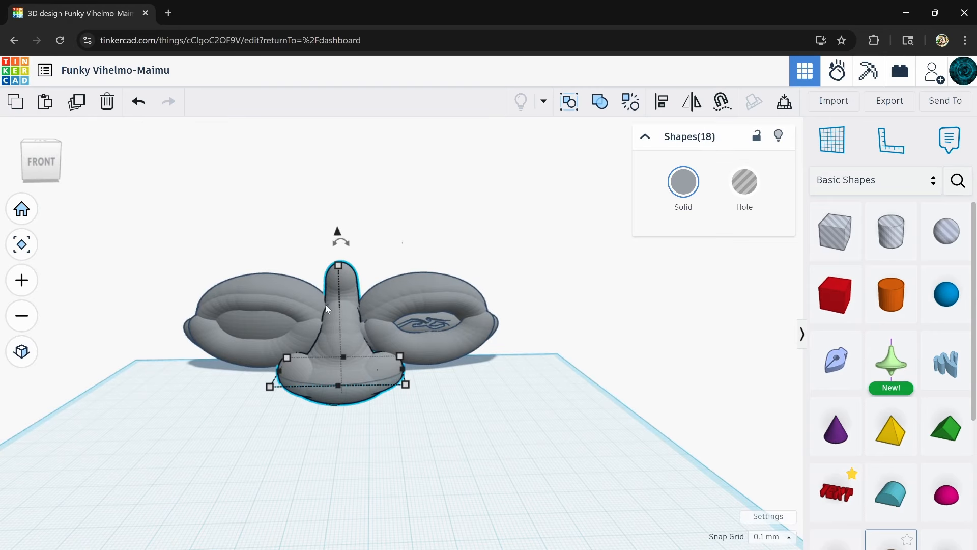
{"action": "left_click_drag", "start_coordinate": [325, 309], "coordinate": [387, 360]}
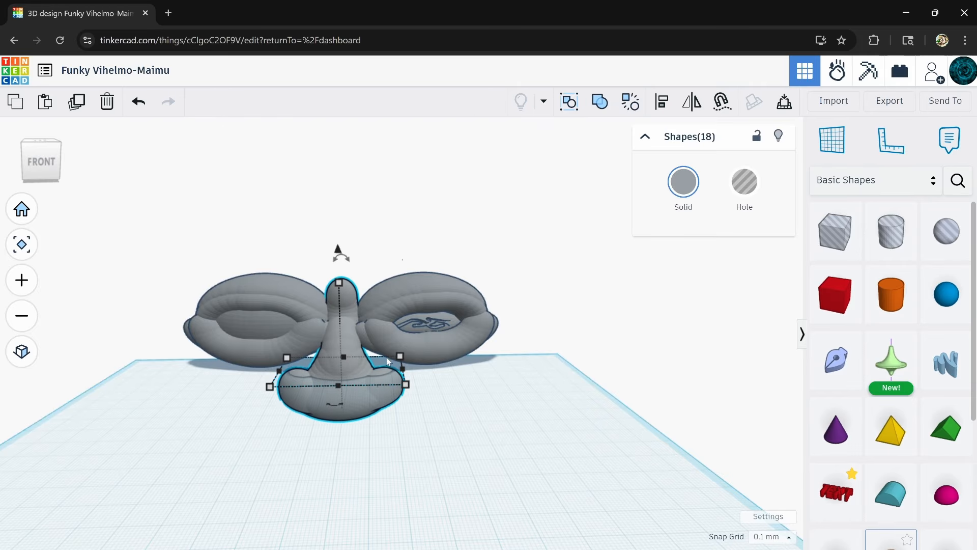
Nudge the nose slightly forward from between the ring models.
{"action": "right_click_drag", "start_coordinate": [319, 384], "coordinate": [414, 386]}
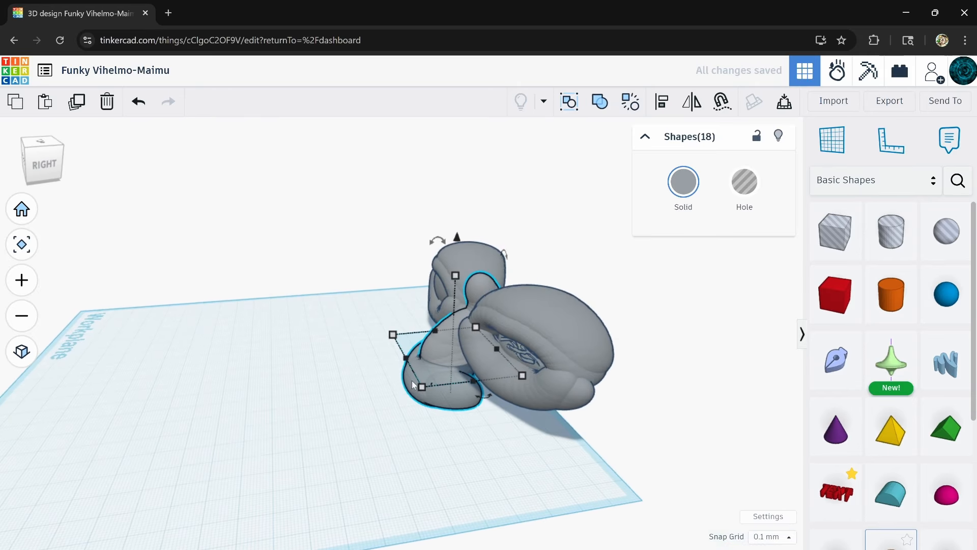
{"action": "key", "text": "Left"}
{"action": "key", "text": "Left"}
{"action": "key", "text": "Left"}
{"action": "key", "text": "Left"}
{"action": "key", "text": "Left"}
{"action": "key", "text": "Left"}
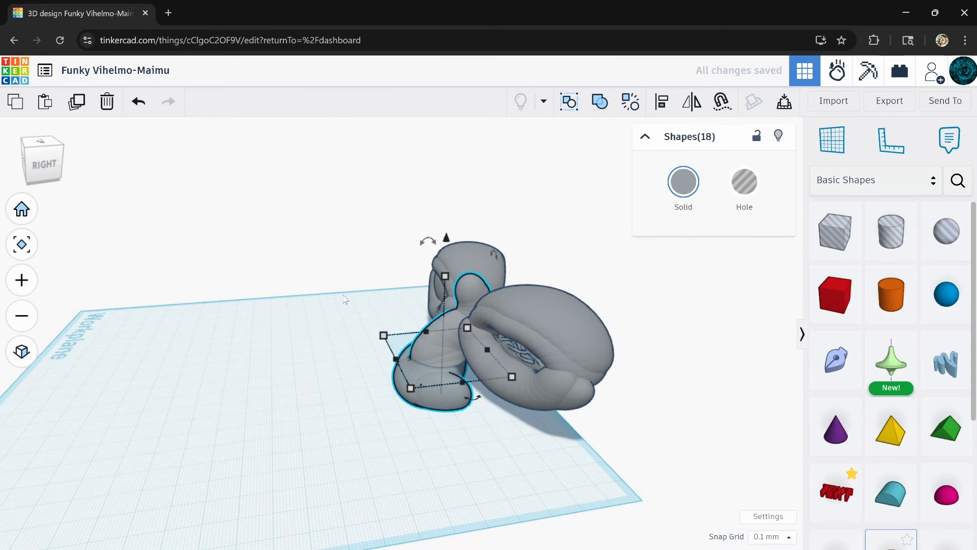
Select all the face parts and raise them together above the workplane.
{"action": "left_click_drag", "start_coordinate": [584, 434], "coordinate": [583, 433]}
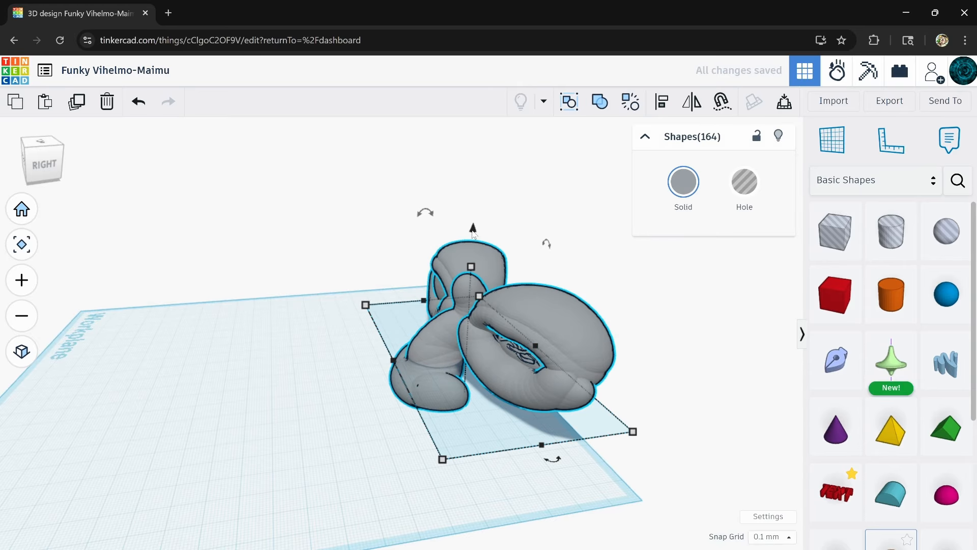
{"action": "left_click_drag", "start_coordinate": [472, 232], "coordinate": [477, 149]}
{"action": "left_click_drag", "start_coordinate": [375, 350], "coordinate": [344, 371]}
{"action": "right_click_drag", "start_coordinate": [297, 416], "coordinate": [212, 406]}
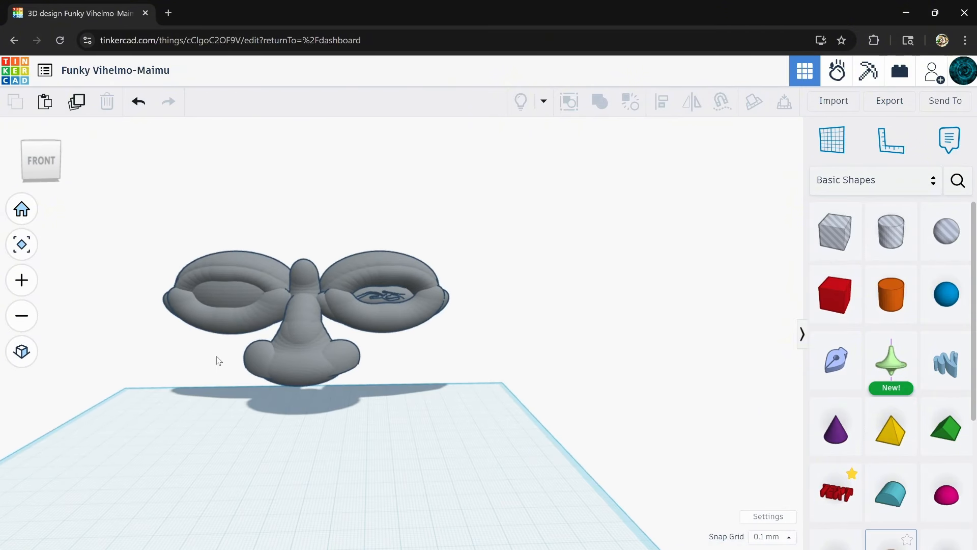
Select all the face parts and move them forward together on the workplane.
{"action": "right_click_drag", "start_coordinate": [289, 404], "coordinate": [442, 366]}
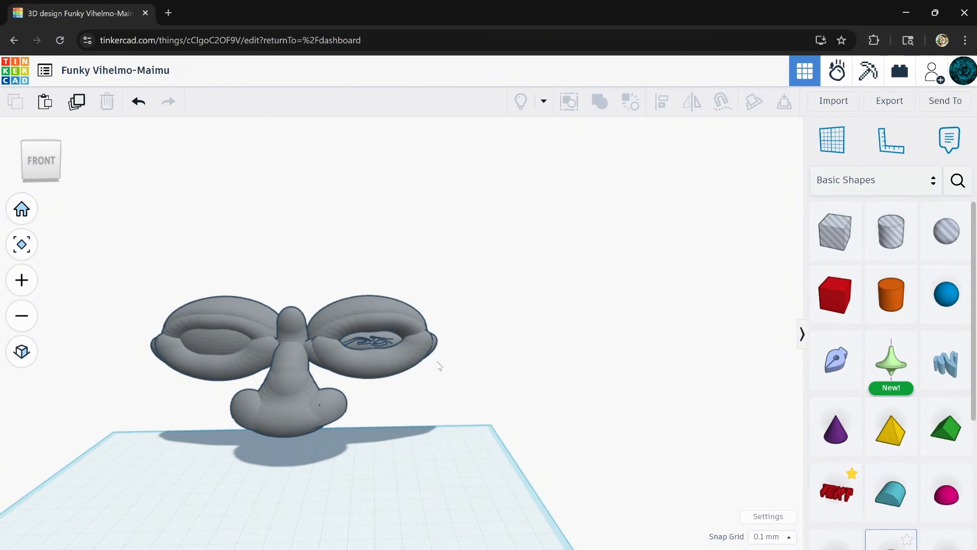
{"action": "left_click_drag", "start_coordinate": [173, 444], "coordinate": [276, 411]}
{"action": "scroll", "coordinate": [276, 411], "scroll_direction": "up", "scroll_amount": 3}
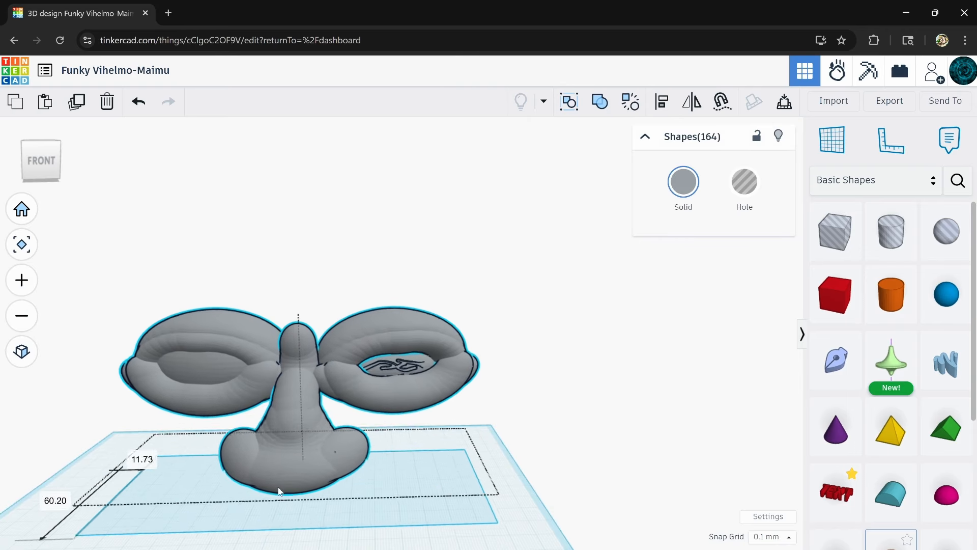
{"action": "middle_click_drag", "start_coordinate": [537, 427], "coordinate": [583, 346]}
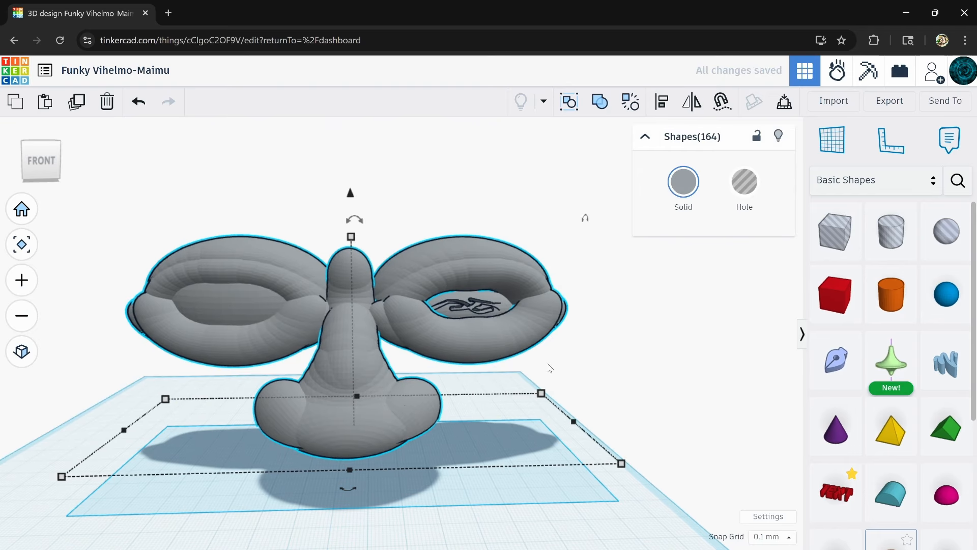
{"action": "right_click_drag", "start_coordinate": [272, 433], "coordinate": [386, 209]}
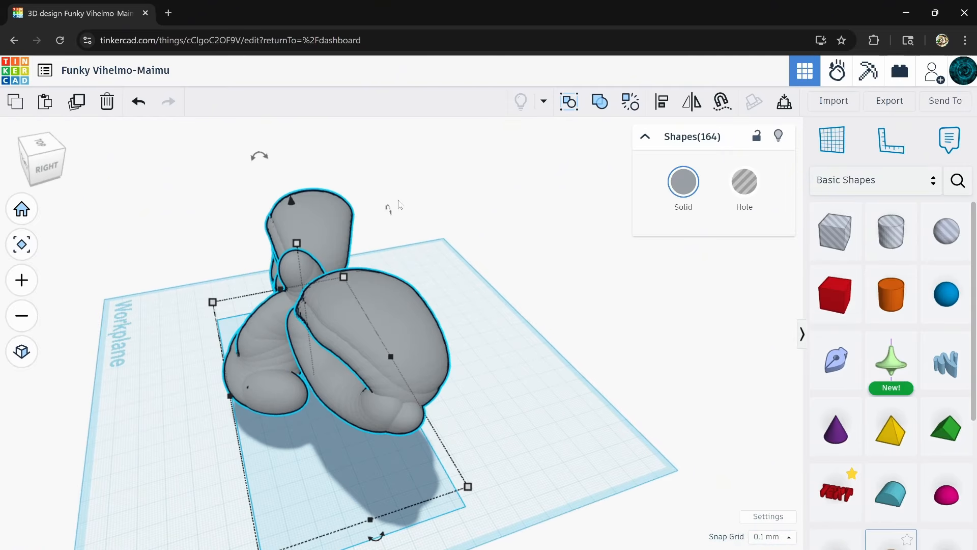
Duplicate the top sphere of the nose bridge, tilt the copy by -29° and shift it backward.
{"action": "left_click", "coordinate": [393, 208]}
{"action": "left_click", "coordinate": [299, 266]}
{"action": "scroll", "coordinate": [299, 265], "scroll_direction": "up", "scroll_amount": 3}
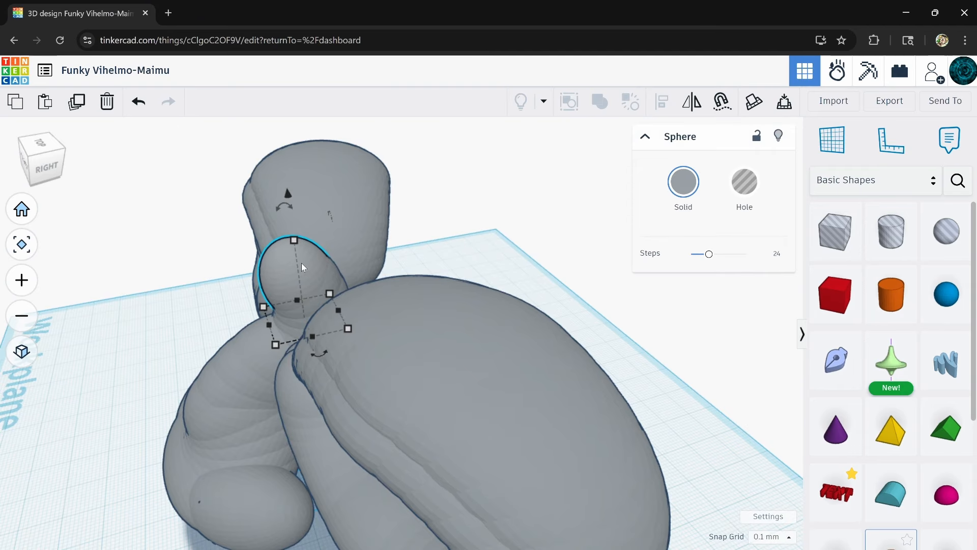
{"action": "left_click_drag", "start_coordinate": [288, 206], "coordinate": [353, 151]}
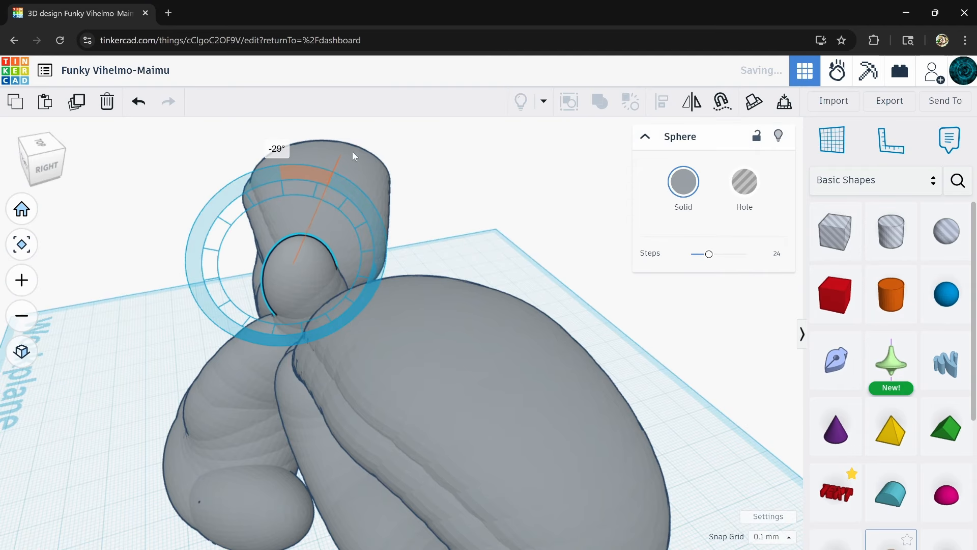
{"action": "left_click_drag", "start_coordinate": [290, 260], "coordinate": [310, 262]}
Undo and redo the last edit of the duplicated sphere behind the nose bridge.
{"action": "right_click_drag", "start_coordinate": [570, 294], "coordinate": [426, 362]}
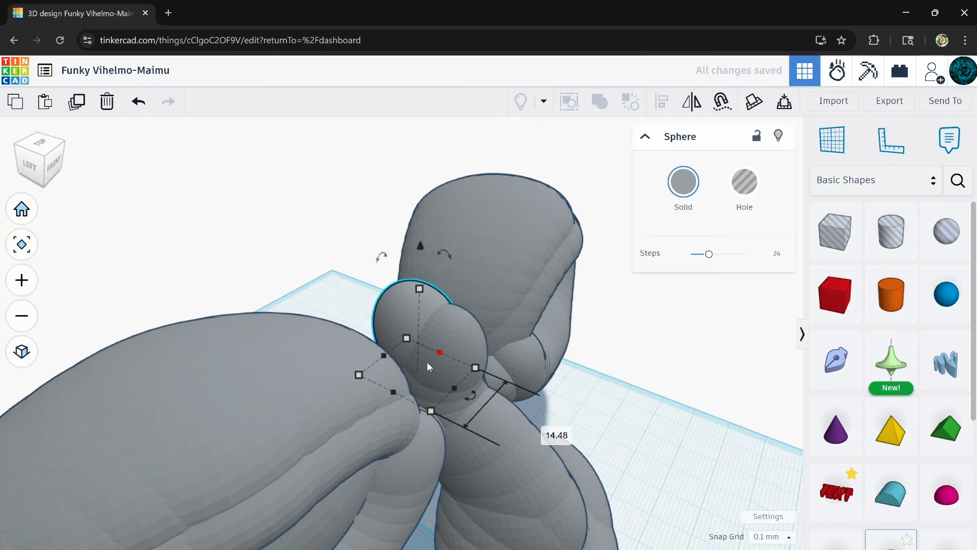
{"action": "right_click_drag", "start_coordinate": [360, 414], "coordinate": [327, 396]}
{"action": "scroll", "coordinate": [389, 413], "scroll_direction": "down", "scroll_amount": 4}
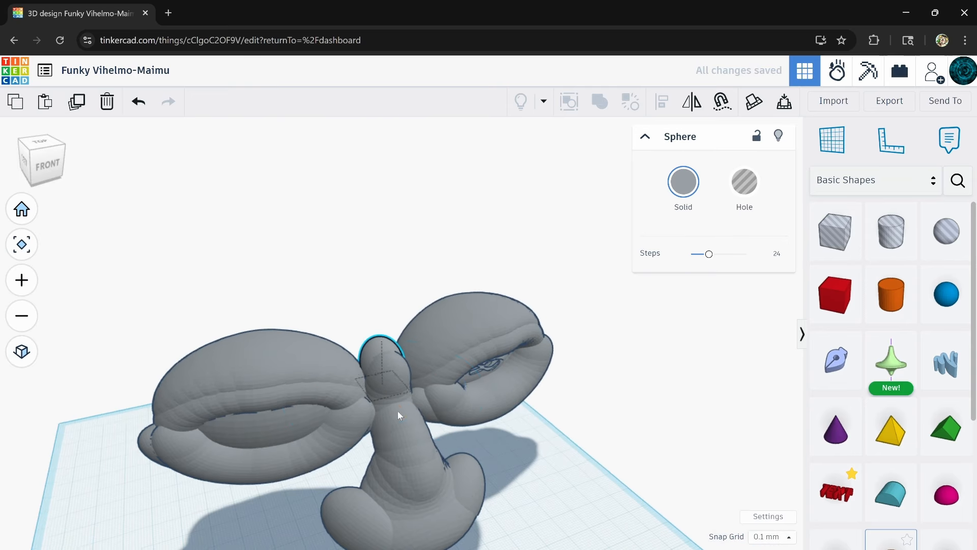
{"action": "right_click_drag", "start_coordinate": [398, 411], "coordinate": [193, 402]}
{"action": "right_click_drag", "start_coordinate": [463, 381], "coordinate": [368, 433]}
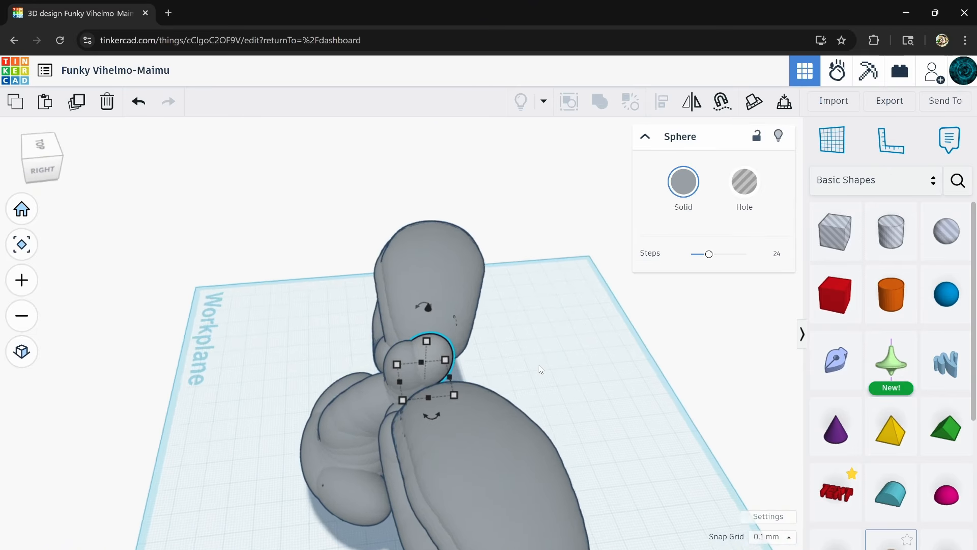
{"action": "scroll", "coordinate": [540, 368], "scroll_direction": "up", "scroll_amount": 1}
{"action": "left_click", "coordinate": [514, 365]}
{"action": "left_click", "coordinate": [418, 345]}
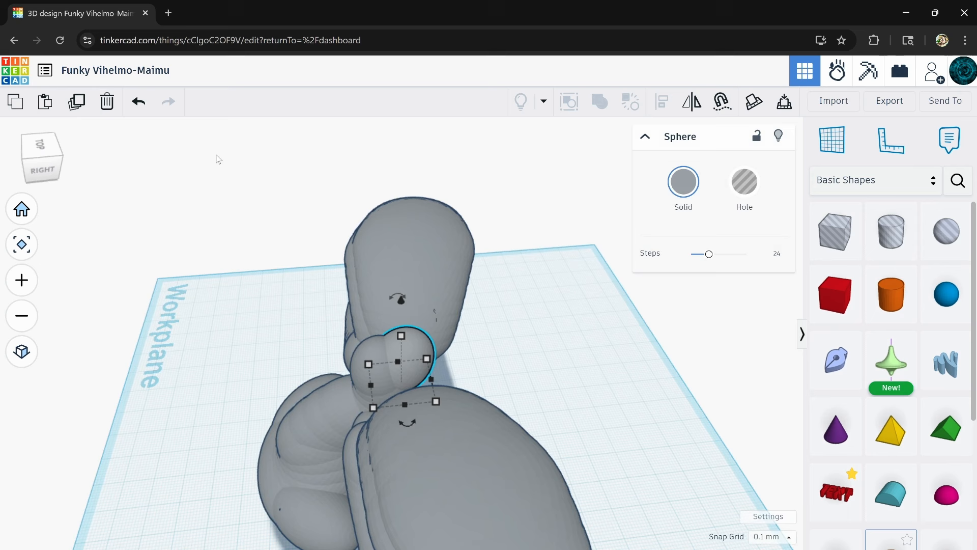
{"action": "left_click", "coordinate": [139, 103]}
{"action": "key", "text": "ctrl+y"}
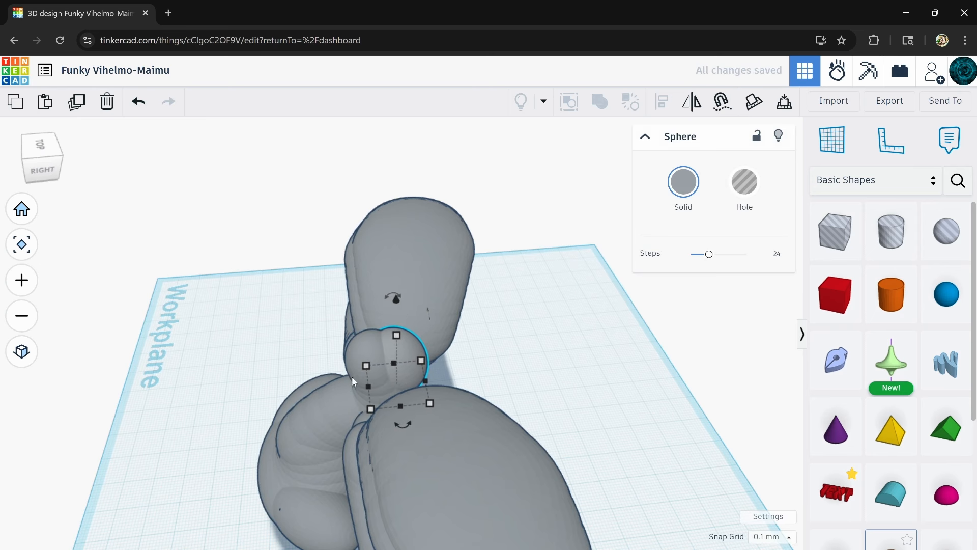
Widen the duplicated sphere behind the nose bridge evenly toward both eyes.
{"action": "right_click_drag", "start_coordinate": [295, 393], "coordinate": [491, 416]}
{"action": "right_click_drag", "start_coordinate": [590, 430], "coordinate": [594, 423]}
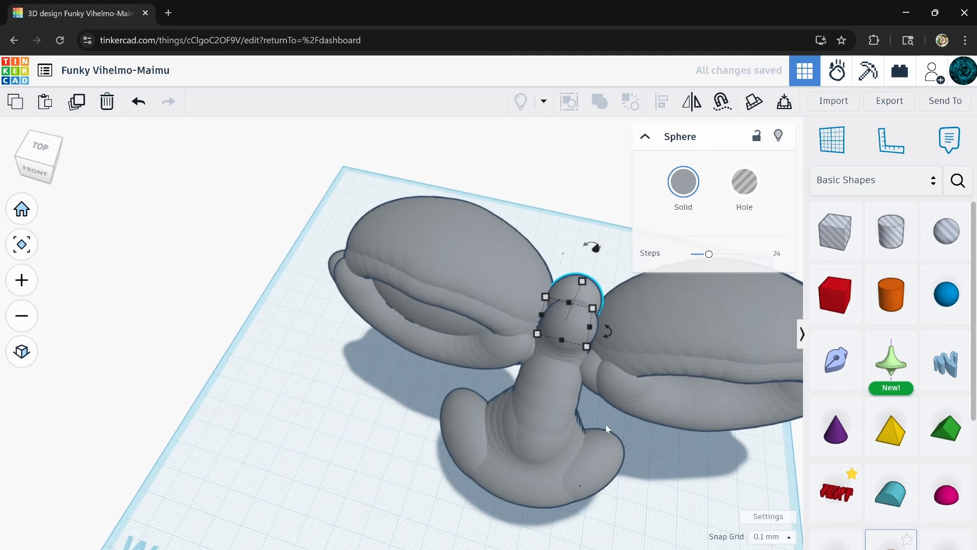
{"action": "middle_click_drag", "start_coordinate": [606, 423], "coordinate": [508, 444]}
{"action": "scroll", "coordinate": [428, 370], "scroll_direction": "up", "scroll_amount": 5}
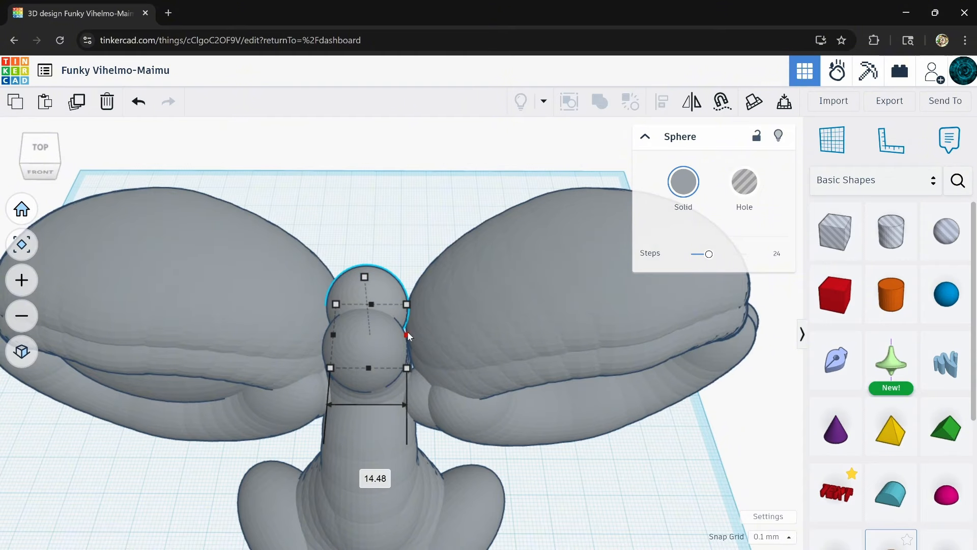
{"action": "left_click_drag", "start_coordinate": [408, 332], "coordinate": [425, 335]}
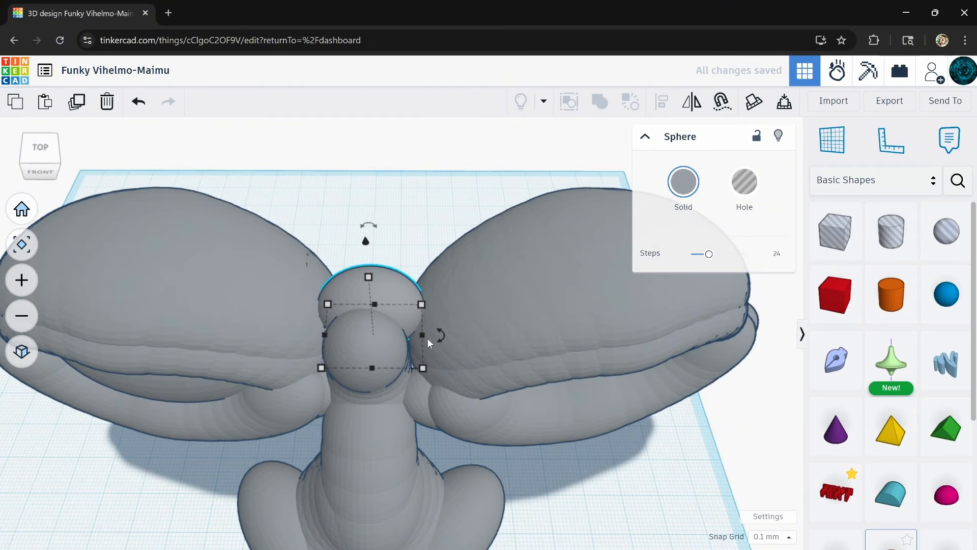
Nudge the widened sphere forward until it overlaps the top of the nose bridge.
{"action": "key", "text": "Down"}
{"action": "key", "text": "Down"}
{"action": "key", "text": "Down"}
{"action": "key", "text": "Down"}
{"action": "key", "text": "Down"}
{"action": "key", "text": "Down"}
{"action": "key", "text": "Down"}
{"action": "key", "text": "Down"}
{"action": "key", "text": "Down"}
{"action": "key", "text": "Down"}
{"action": "key", "text": "Down"}
{"action": "key", "text": "Down"}
{"action": "key", "text": "Down"}
{"action": "key", "text": "Down"}
{"action": "key", "text": "Down"}
{"action": "key", "text": "Down"}
{"action": "key", "text": "Down"}
{"action": "key", "text": "Down"}
{"action": "key", "text": "Down"}
{"action": "key", "text": "Down"}
{"action": "key", "text": "Up"}
{"action": "key", "text": "Up"}
{"action": "key", "text": "Up"}
{"action": "key", "text": "Up"}
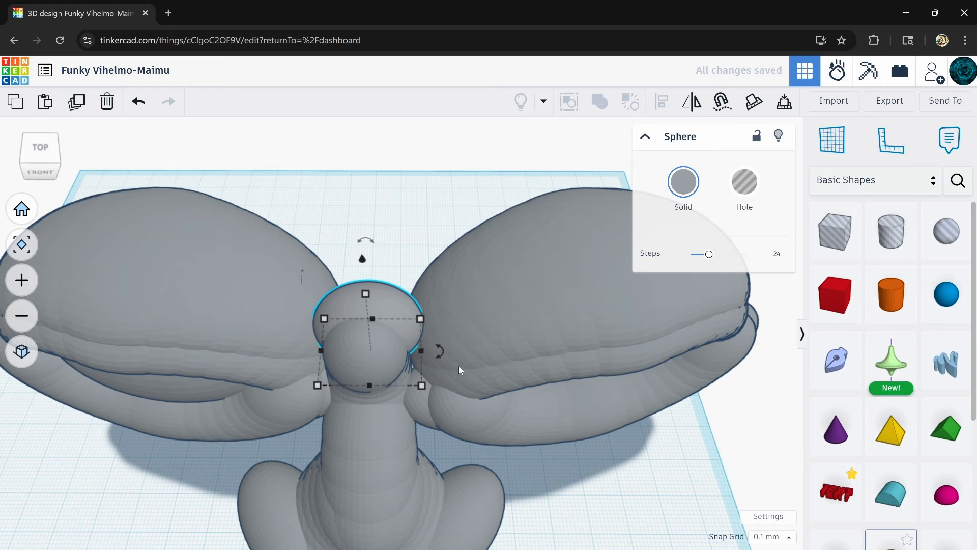
Repeat-duplicate the widened sphere into progressively wider copies that fan out backward between the two eyes.
{"action": "mouse_move", "coordinate": [459, 366]}
{"action": "right_mouse_down"}
{"action": "mouse_move", "coordinate": [407, 344]}
{"action": "mouse_move", "coordinate": [302, 343]}
{"action": "mouse_move", "coordinate": [549, 374]}
{"action": "mouse_move", "coordinate": [512, 350]}
{"action": "mouse_move", "coordinate": [473, 375]}
{"action": "right_mouse_up"}
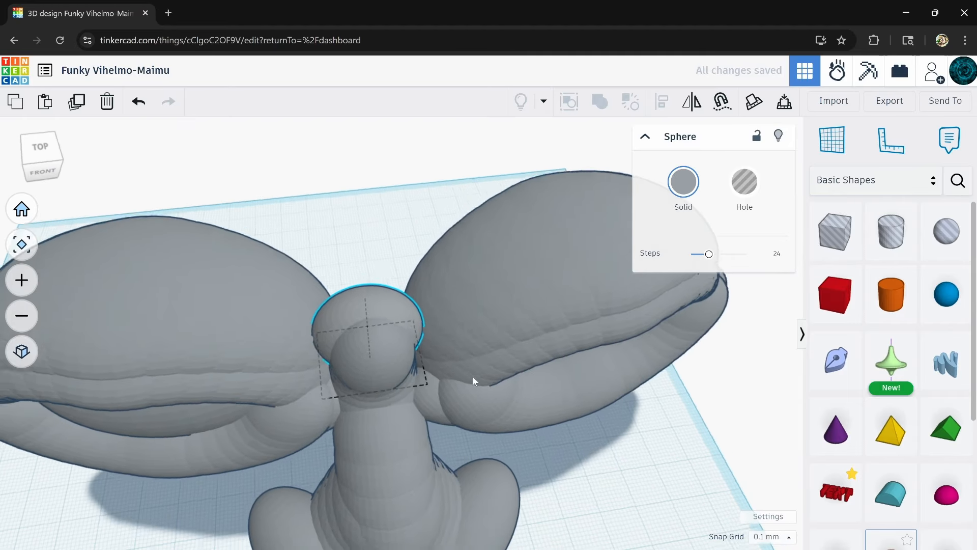
{"action": "left_click", "coordinate": [79, 103]}
{"action": "left_click", "coordinate": [77, 102]}
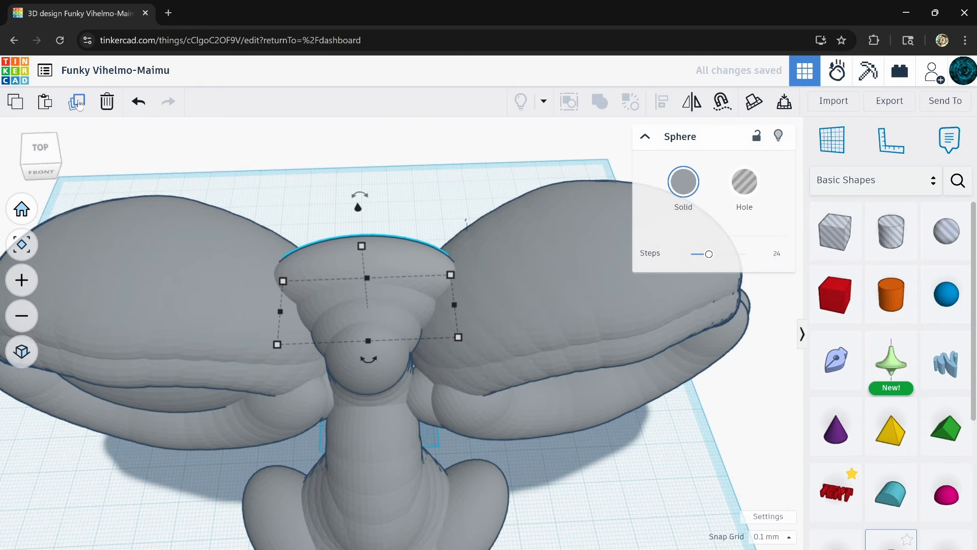
{"action": "left_click", "coordinate": [77, 102]}
{"action": "left_click", "coordinate": [78, 102]}
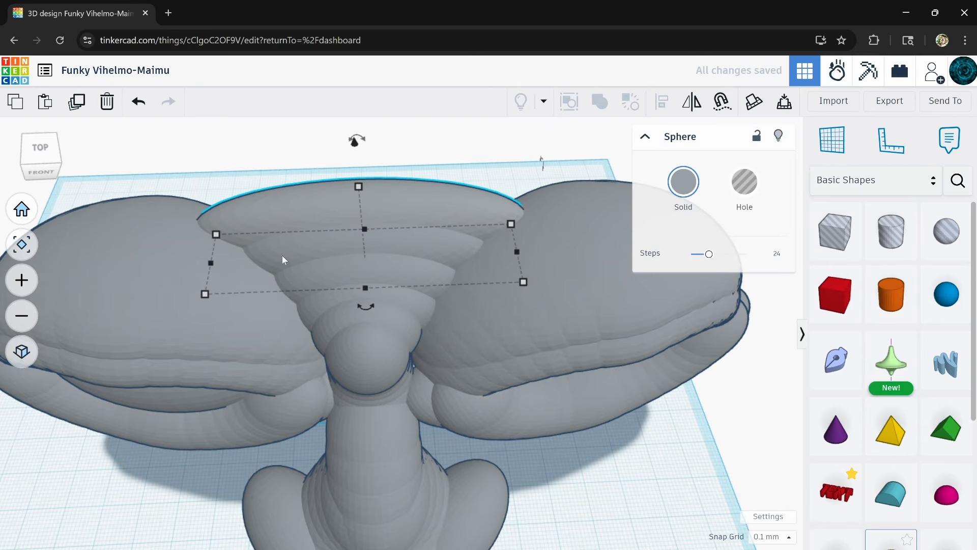
Rotate the widest sphere between the eyes to tilt it along the forehead.
{"action": "right_click_drag", "start_coordinate": [284, 259], "coordinate": [449, 334]}
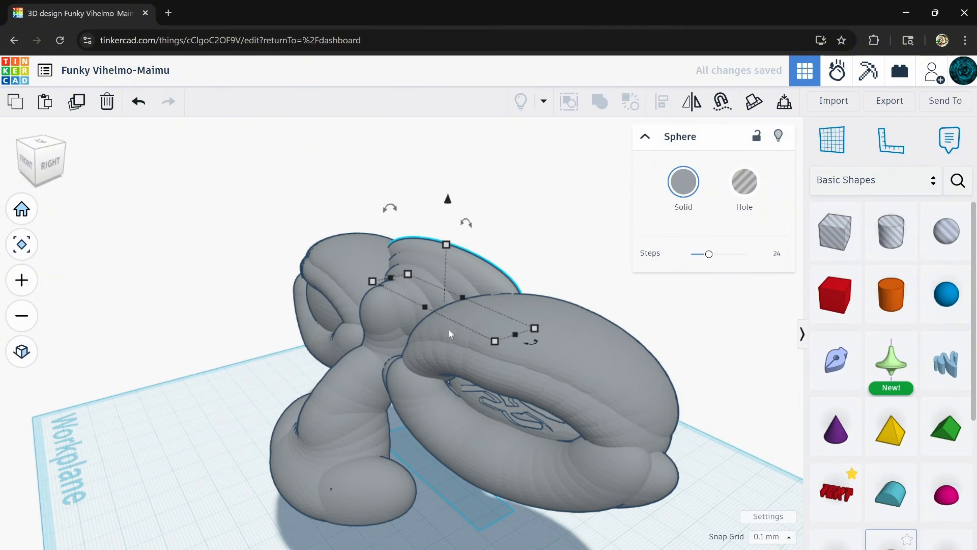
{"action": "right_click_drag", "start_coordinate": [454, 275], "coordinate": [581, 235]}
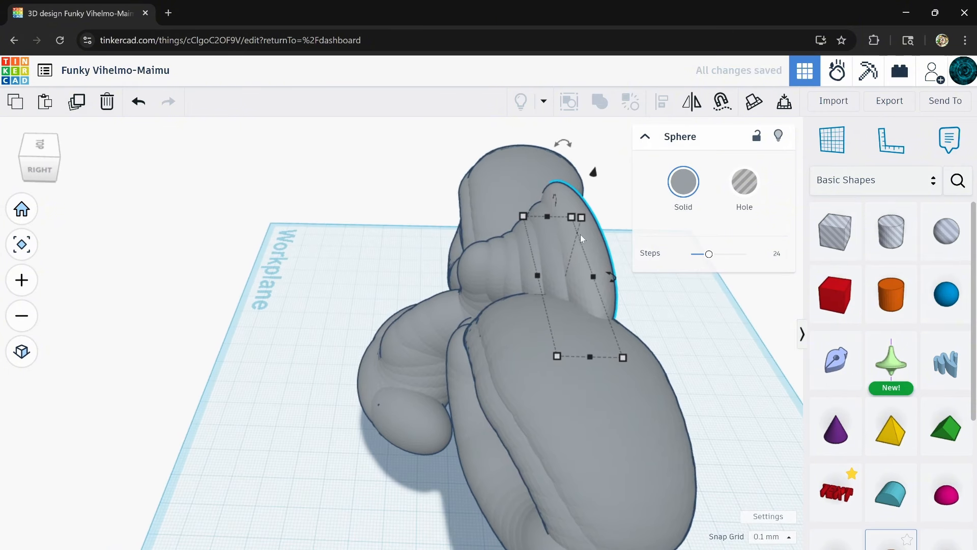
{"action": "left_click_drag", "start_coordinate": [564, 144], "coordinate": [675, 109]}
{"action": "left_click_drag", "start_coordinate": [722, 131], "coordinate": [721, 133]}
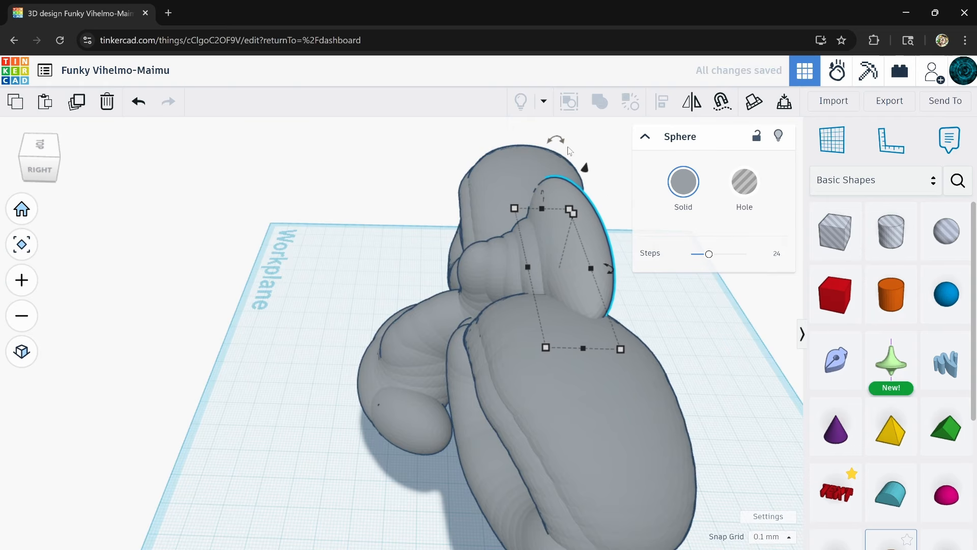
{"action": "left_click_drag", "start_coordinate": [561, 139], "coordinate": [589, 130]}
Shift the widest forehead sphere toward the nose bridge and lower it between the eyes.
{"action": "key", "text": "shift+Left"}
{"action": "key", "text": "shift+Left"}
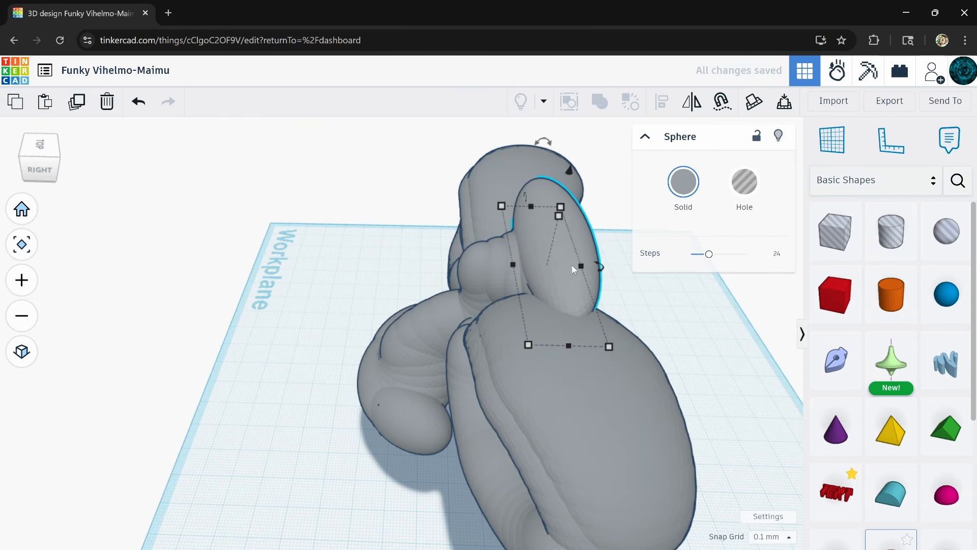
{"action": "key", "text": "ctrl+shift+Down"}
{"action": "key", "text": "ctrl+shift+Down"}
{"action": "key", "text": "ctrl+shift+Down"}
{"action": "key", "text": "ctrl+shift+Down"}
Examine how the forehead sphere joins the eyes and nose from the front and from the side.
{"action": "right_click_drag", "start_coordinate": [514, 353], "coordinate": [633, 363]}
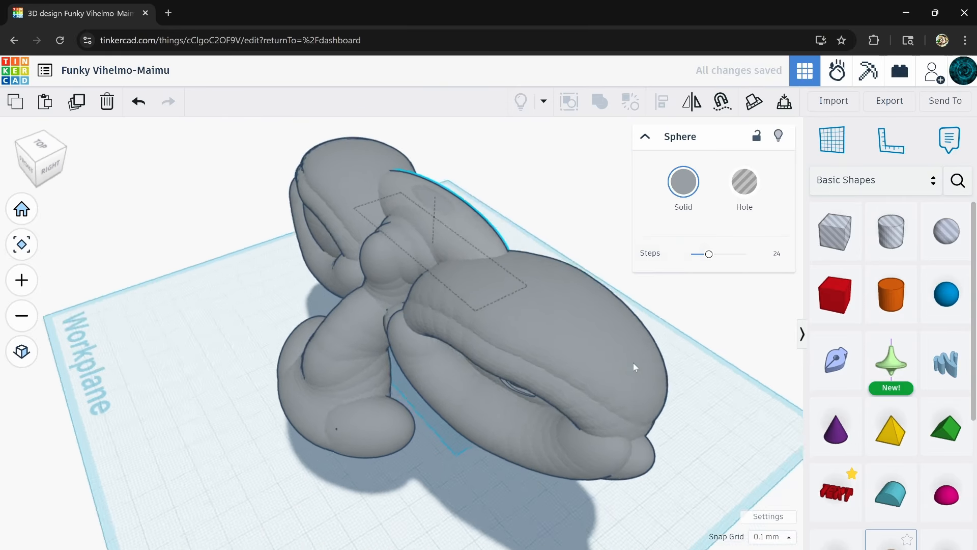
{"action": "right_click_drag", "start_coordinate": [551, 374], "coordinate": [683, 332]}
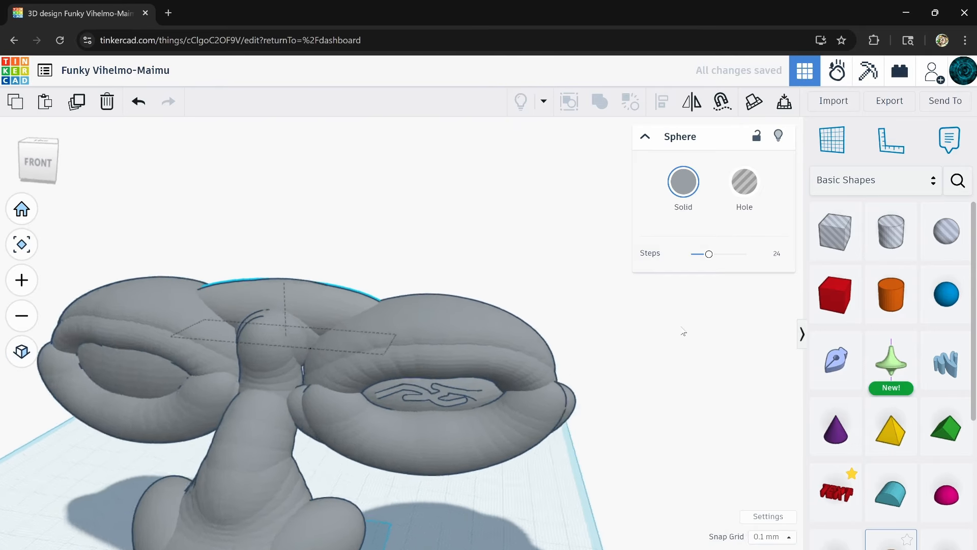
{"action": "middle_click_drag", "start_coordinate": [428, 405], "coordinate": [618, 282]}
{"action": "scroll", "coordinate": [416, 370], "scroll_direction": "down", "scroll_amount": 3}
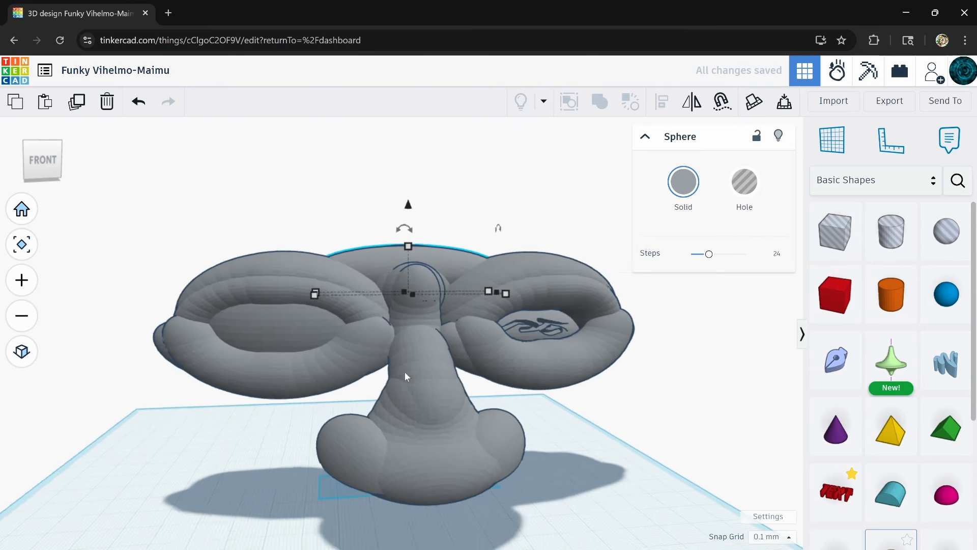
{"action": "right_click_drag", "start_coordinate": [404, 371], "coordinate": [393, 321]}
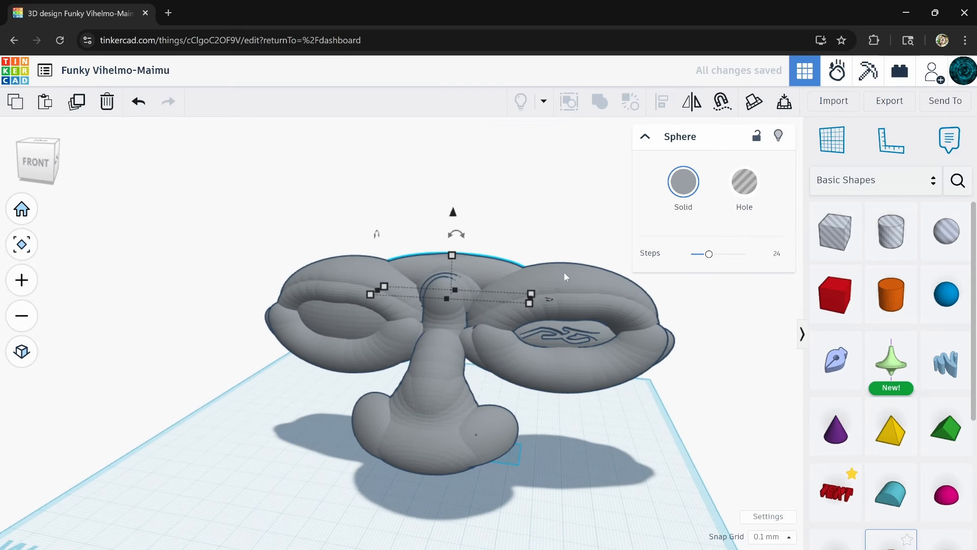
{"action": "right_click_drag", "start_coordinate": [565, 273], "coordinate": [605, 333]}
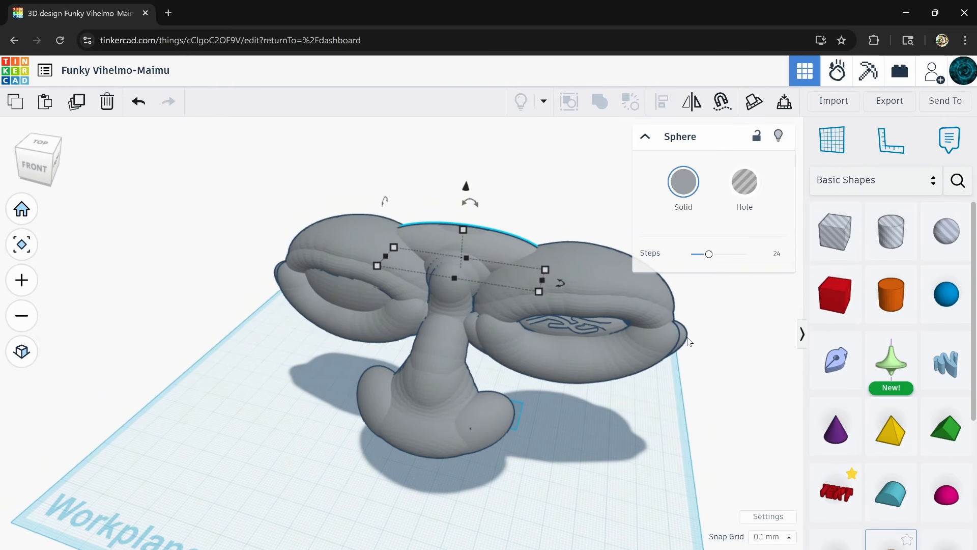
{"action": "middle_click_drag", "start_coordinate": [721, 377], "coordinate": [554, 433]}
{"action": "right_click_drag", "start_coordinate": [554, 434], "coordinate": [583, 384]}
{"action": "right_click_drag", "start_coordinate": [209, 395], "coordinate": [641, 430]}
{"action": "scroll", "coordinate": [641, 430], "scroll_direction": "down", "scroll_amount": 3}
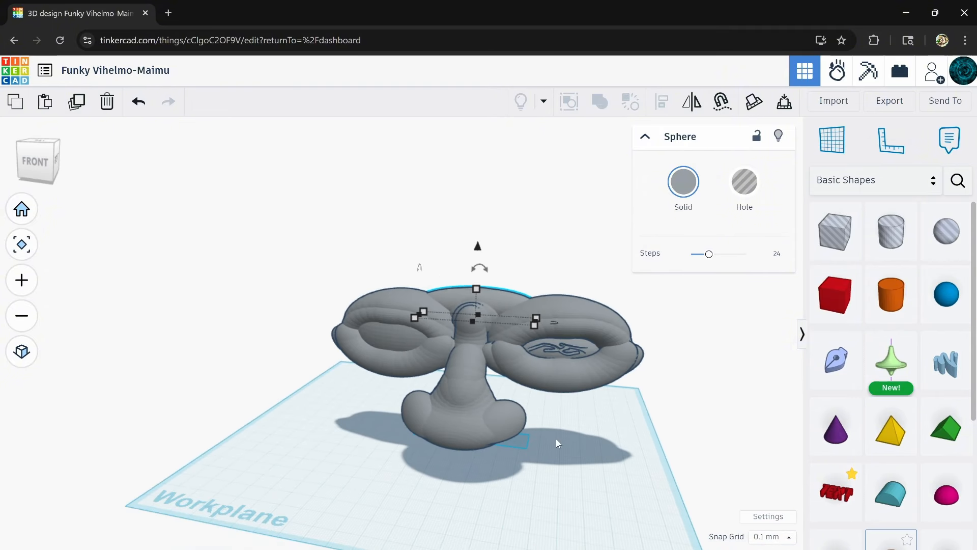
{"action": "middle_click_drag", "start_coordinate": [534, 428], "coordinate": [580, 412]}
{"action": "scroll", "coordinate": [598, 425], "scroll_direction": "down", "scroll_amount": 2}
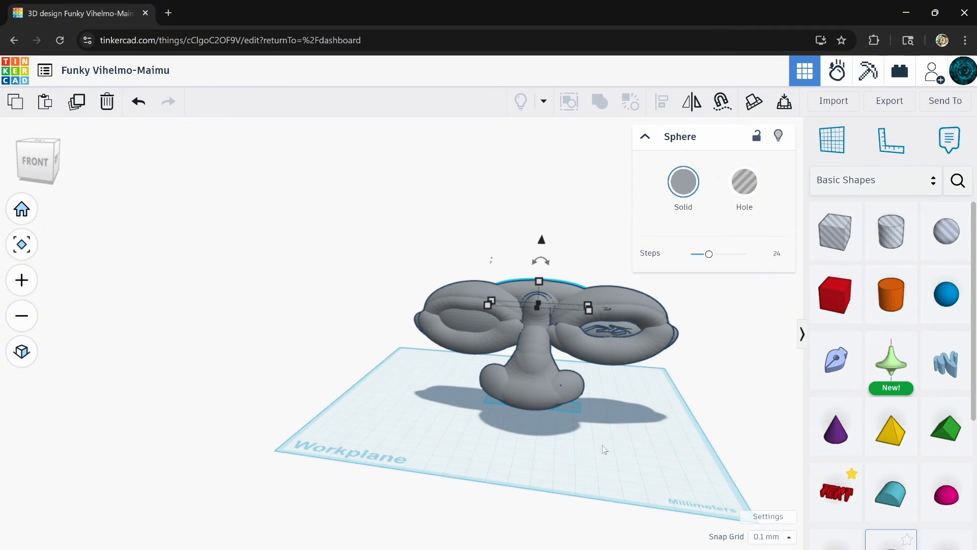
{"action": "middle_click_drag", "start_coordinate": [602, 445], "coordinate": [535, 465]}
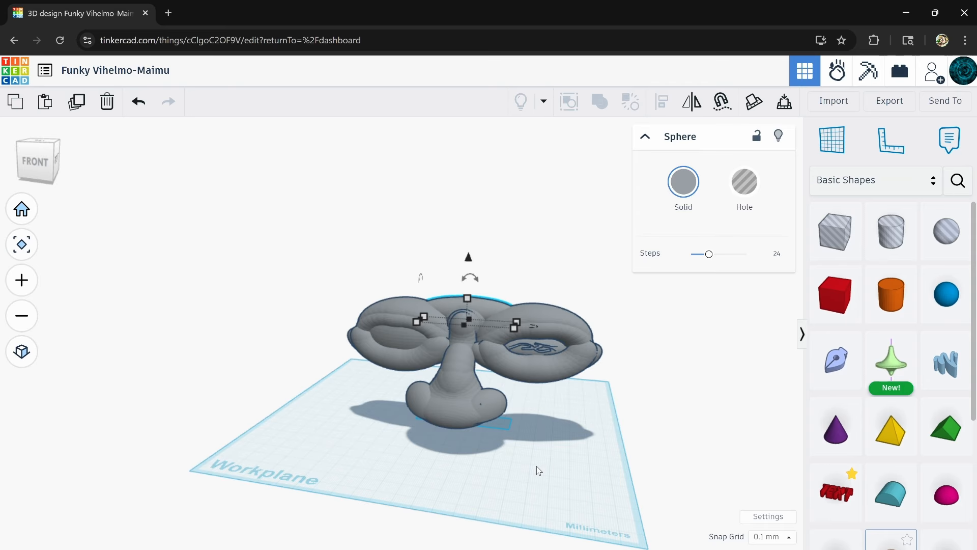
Rotate the scribble-engraved eye so its outer end points upward, and tilt the complete face sideways toward the workplane.
{"action": "scroll", "coordinate": [619, 341], "scroll_direction": "up", "scroll_amount": 3}
{"action": "scroll", "coordinate": [482, 338], "scroll_direction": "down", "scroll_amount": 3}
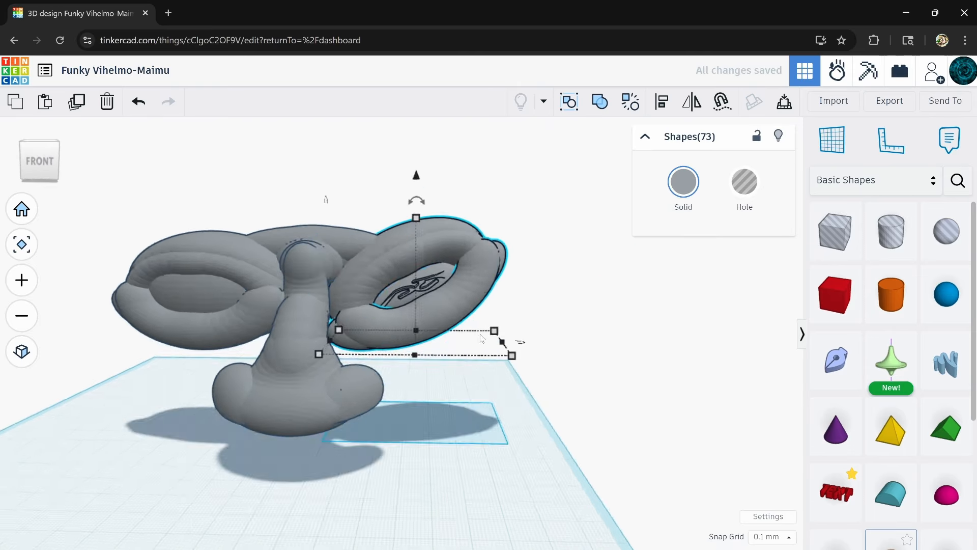
{"action": "right_click_drag", "start_coordinate": [482, 338], "coordinate": [579, 273]}
{"action": "scroll", "coordinate": [579, 273], "scroll_direction": "up", "scroll_amount": 2}
{"action": "key", "text": "ctrl+a"}
{"action": "right_click_drag", "start_coordinate": [473, 416], "coordinate": [276, 403]}
{"action": "scroll", "coordinate": [276, 403], "scroll_direction": "up", "scroll_amount": 2}
Build a sphere-based cheek in the gap between the nose and the scribble-engraved eye.
{"action": "left_click", "coordinate": [426, 381]}
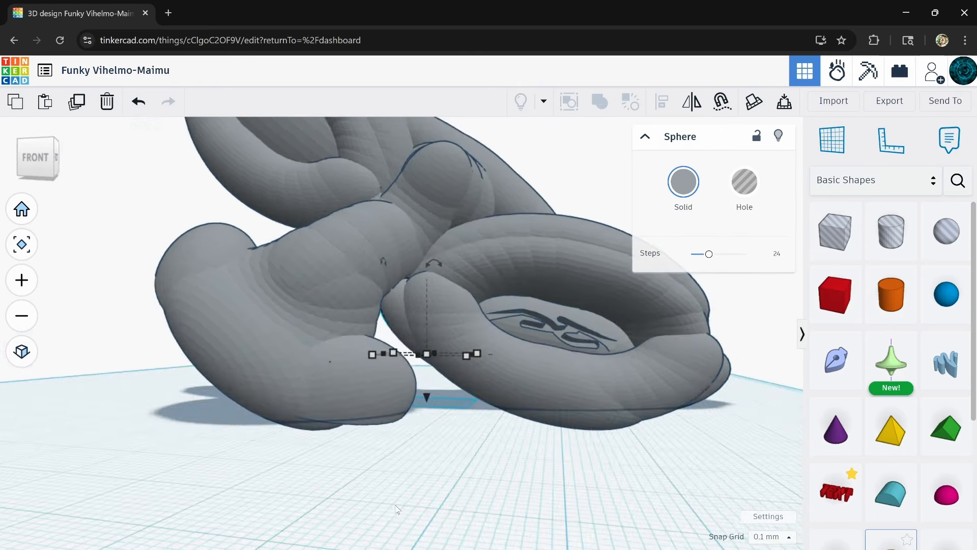
{"action": "right_click_drag", "start_coordinate": [423, 199], "coordinate": [416, 237]}
{"action": "left_click", "coordinate": [516, 401]}
{"action": "right_click_drag", "start_coordinate": [516, 401], "coordinate": [688, 425]}
Add spheres at the forehead and raise a curved chain of six spheres above the engraved eye.
{"action": "left_click", "coordinate": [946, 294]}
{"action": "left_click", "coordinate": [260, 324]}
{"action": "right_click_drag", "start_coordinate": [260, 324], "coordinate": [329, 435]}
{"action": "left_click", "coordinate": [343, 327], "text": "shift"}
{"action": "scroll", "coordinate": [342, 327], "scroll_direction": "down", "scroll_amount": 4}
{"action": "scroll", "coordinate": [687, 375], "scroll_direction": "down", "scroll_amount": 2}
{"action": "left_click_drag", "start_coordinate": [420, 317], "coordinate": [421, 214]}
{"action": "scroll", "coordinate": [421, 214], "scroll_direction": "up", "scroll_amount": 2}
{"action": "right_click_drag", "start_coordinate": [422, 213], "coordinate": [504, 390]}
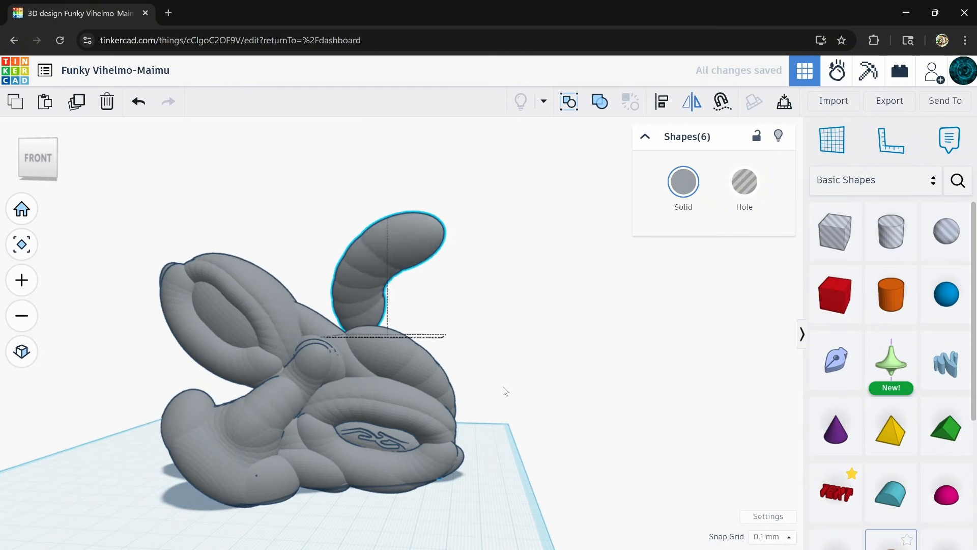
Mirror the curved sphere chain and arrange the spheres as a band along the forehead's outer edge, undoing the last change.
{"action": "left_click", "coordinate": [691, 101]}
{"action": "right_click_drag", "start_coordinate": [356, 285], "coordinate": [356, 387]}
{"action": "left_click", "coordinate": [232, 397]}
{"action": "right_click_drag", "start_coordinate": [232, 397], "coordinate": [480, 404]}
{"action": "left_click", "coordinate": [464, 314]}
{"action": "left_click", "coordinate": [467, 389], "text": "shift"}
{"action": "left_click", "coordinate": [467, 389], "text": "shift"}
{"action": "left_click", "coordinate": [480, 404]}
{"action": "left_click_drag", "start_coordinate": [480, 404], "coordinate": [273, 275]}
{"action": "right_click_drag", "start_coordinate": [273, 275], "coordinate": [351, 397]}
{"action": "left_click", "coordinate": [351, 397]}
{"action": "key", "text": "ctrl+z"}
Place a new sphere beside the face, colour it grey and reposition it on the workplane.
{"action": "scroll", "coordinate": [345, 358], "scroll_direction": "down", "scroll_amount": 2}
{"action": "right_click_drag", "start_coordinate": [346, 359], "coordinate": [619, 399]}
{"action": "left_click_drag", "start_coordinate": [946, 294], "coordinate": [625, 511]}
{"action": "right_click_drag", "start_coordinate": [625, 510], "coordinate": [665, 461]}
{"action": "left_click", "coordinate": [683, 182]}
{"action": "left_click", "coordinate": [822, 288]}
{"action": "left_click_drag", "start_coordinate": [670, 469], "coordinate": [561, 471]}
{"action": "right_click_drag", "start_coordinate": [561, 471], "coordinate": [430, 402]}
Add another sphere next to the engraved eye's outer end and give it the same grey colour.
{"action": "scroll", "coordinate": [430, 403], "scroll_direction": "down", "scroll_amount": 3}
{"action": "left_click_drag", "start_coordinate": [946, 293], "coordinate": [437, 409]}
{"action": "left_click", "coordinate": [684, 182]}
{"action": "left_click", "coordinate": [823, 288]}
{"action": "scroll", "coordinate": [436, 409], "scroll_direction": "up", "scroll_amount": 2}
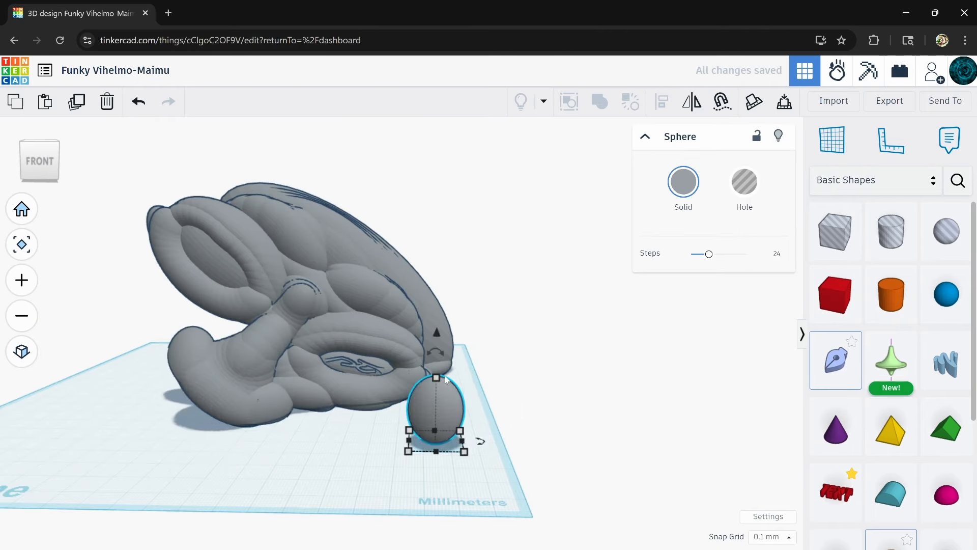
Duplicate the grey sphere beside the engraved eye six times.
{"action": "key", "text": "ctrl+d"}
{"action": "key", "text": "ctrl+d"}
{"action": "key", "text": "ctrl+d"}
{"action": "key", "text": "ctrl+d"}
{"action": "key", "text": "ctrl+d"}
{"action": "key", "text": "ctrl+d"}
Select the fanned-out group of elongated spheres and move it in front of the plain eye, beside the nose.
{"action": "right_click_drag", "start_coordinate": [436, 356], "coordinate": [436, 412]}
{"action": "left_click_drag", "start_coordinate": [484, 346], "coordinate": [387, 463]}
{"action": "right_click_drag", "start_coordinate": [420, 377], "coordinate": [541, 397]}
{"action": "left_click_drag", "start_coordinate": [541, 397], "coordinate": [387, 459]}
{"action": "right_click_drag", "start_coordinate": [387, 459], "coordinate": [264, 425]}
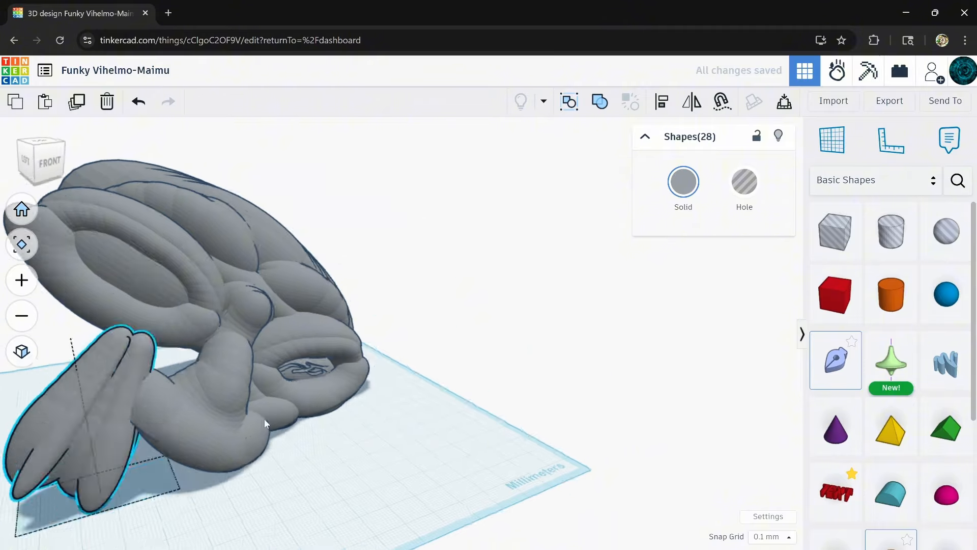
Nudge the fanned shapes into place and add a grey sphere with 46 steps, about 79 mm high, beside them.
{"action": "left_click_drag", "start_coordinate": [102, 402], "coordinate": [125, 443]}
{"action": "left_click", "coordinate": [152, 458]}
{"action": "right_click_drag", "start_coordinate": [153, 458], "coordinate": [423, 473]}
{"action": "left_click_drag", "start_coordinate": [946, 293], "coordinate": [360, 305]}
{"action": "left_click", "coordinate": [683, 182]}
{"action": "left_click", "coordinate": [822, 289]}
{"action": "left_click_drag", "start_coordinate": [710, 253], "coordinate": [729, 253]}
{"action": "right_click_drag", "start_coordinate": [244, 285], "coordinate": [319, 289]}
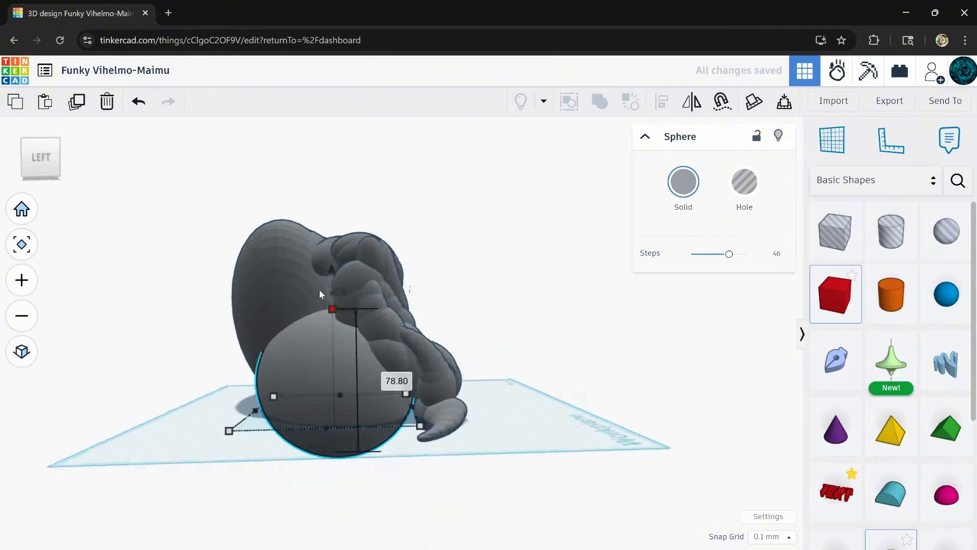
Reposition the large sphere so it sits behind the fanned shapes as the side of the face.
{"action": "right_click_drag", "start_coordinate": [611, 315], "coordinate": [570, 458]}
{"action": "left_click_drag", "start_coordinate": [515, 337], "coordinate": [512, 313]}
{"action": "scroll", "coordinate": [515, 315], "scroll_direction": "up", "scroll_amount": 5}
{"action": "left_click_drag", "start_coordinate": [481, 438], "coordinate": [454, 441]}
Select the elongated lip shapes in front of the large sphere and arrange them into a peaked mouth opening.
{"action": "left_click", "coordinate": [447, 284]}
{"action": "left_click", "coordinate": [281, 442], "text": "shift"}
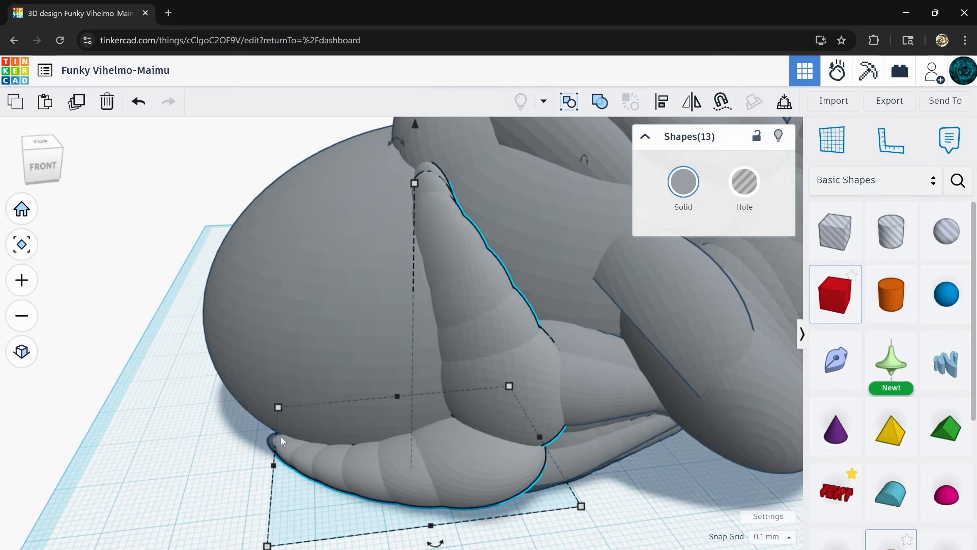
{"action": "right_click_drag", "start_coordinate": [357, 458], "coordinate": [387, 433]}
{"action": "left_click", "coordinate": [518, 438], "text": "shift"}
{"action": "scroll", "coordinate": [518, 437], "scroll_direction": "down", "scroll_amount": 5}
{"action": "right_click_drag", "start_coordinate": [509, 285], "coordinate": [487, 313]}
{"action": "scroll", "coordinate": [486, 318], "scroll_direction": "up", "scroll_amount": 3}
{"action": "left_click", "coordinate": [407, 316]}
{"action": "left_click_drag", "start_coordinate": [407, 261], "coordinate": [454, 265]}
{"action": "left_click", "coordinate": [244, 285]}
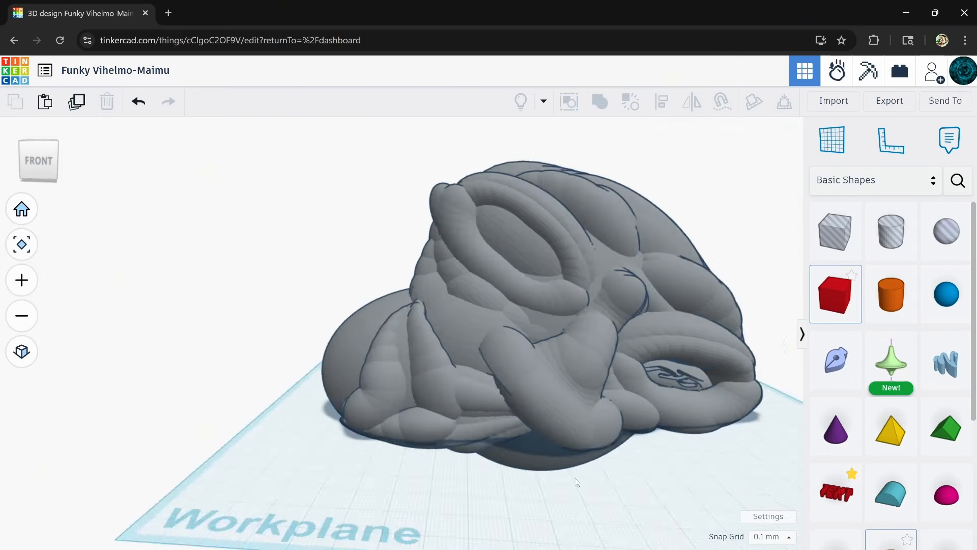
Add a small grey rounded box with a radius of about 4.83 and 10 steps at the lower lip as a tooth.
{"action": "left_click_drag", "start_coordinate": [947, 231], "coordinate": [429, 427]}
{"action": "left_click", "coordinate": [356, 336], "text": "shift"}
{"action": "key", "text": "ctrl+g"}
{"action": "right_click_drag", "start_coordinate": [430, 428], "coordinate": [545, 380]}
{"action": "scroll", "coordinate": [545, 380], "scroll_direction": "up", "scroll_amount": 3}
{"action": "left_click_drag", "start_coordinate": [836, 294], "coordinate": [426, 455]}
{"action": "left_click", "coordinate": [684, 182]}
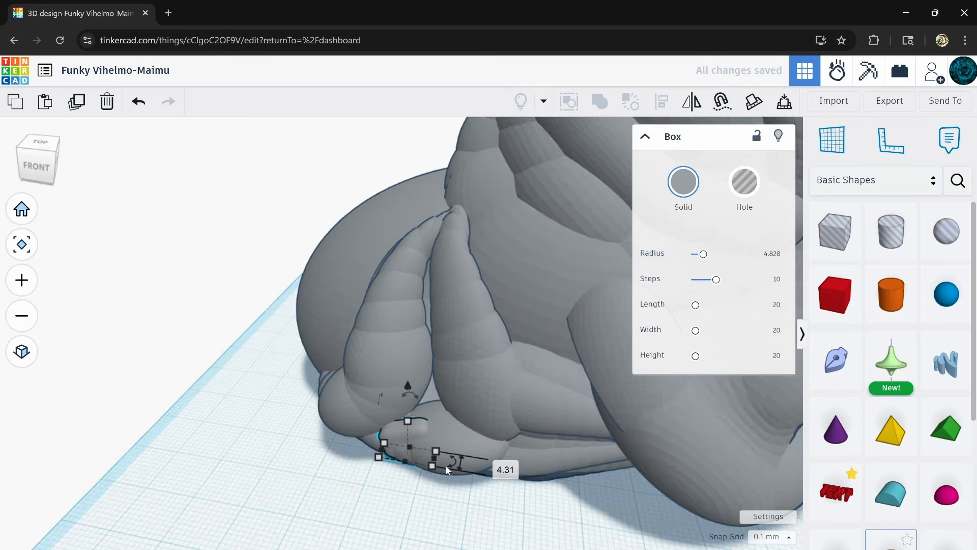
Duplicate the tooth box and place the copies upward along the gap between the lips.
{"action": "right_click_drag", "start_coordinate": [441, 463], "coordinate": [428, 408]}
{"action": "key", "text": "ctrl+d"}
{"action": "left_click_drag", "start_coordinate": [428, 408], "coordinate": [423, 351]}
{"action": "right_click_drag", "start_coordinate": [458, 408], "coordinate": [366, 404]}
{"action": "key", "text": "ctrl+d"}
{"action": "right_click_drag", "start_coordinate": [436, 285], "coordinate": [433, 274]}
{"action": "left_click", "coordinate": [448, 423]}
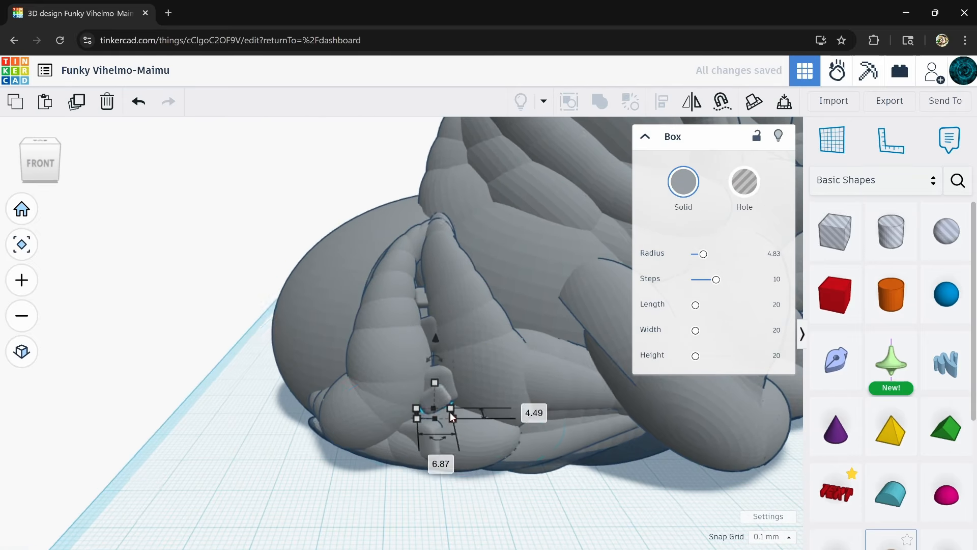
Adjust the positions of the tooth boxes so they fit inside the mouth opening.
{"action": "right_click_drag", "start_coordinate": [450, 411], "coordinate": [450, 433]}
{"action": "left_click_drag", "start_coordinate": [432, 371], "coordinate": [436, 307]}
{"action": "right_click_drag", "start_coordinate": [436, 315], "coordinate": [417, 318]}
{"action": "left_click_drag", "start_coordinate": [471, 474], "coordinate": [477, 544]}
{"action": "right_click_drag", "start_coordinate": [476, 544], "coordinate": [478, 479]}
Examine the mouth and teeth from several angles against the rest of the face.
{"action": "left_click", "coordinate": [589, 447]}
{"action": "scroll", "coordinate": [622, 469], "scroll_direction": "down", "scroll_amount": 2}
{"action": "right_click_drag", "start_coordinate": [622, 469], "coordinate": [659, 473]}
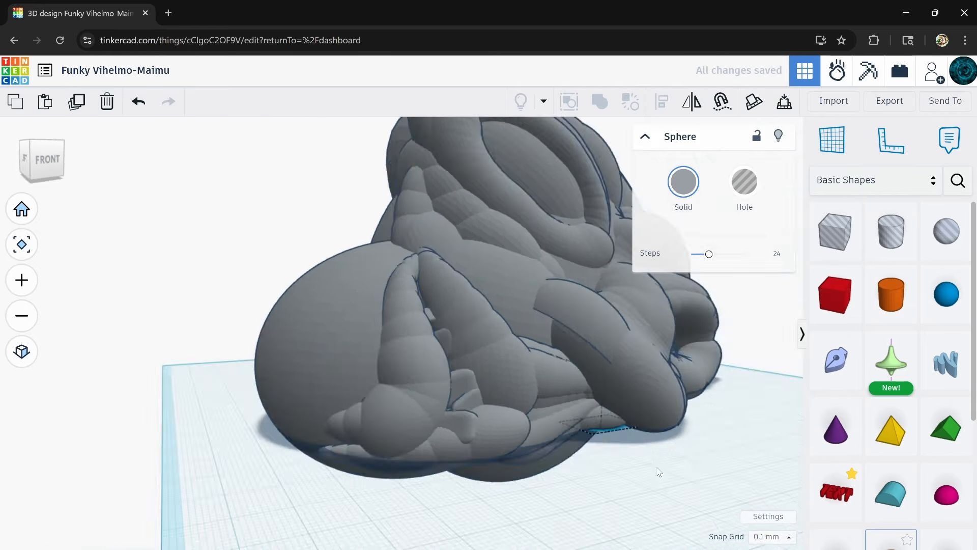
{"action": "scroll", "coordinate": [487, 441], "scroll_direction": "up", "scroll_amount": 2}
{"action": "left_click", "coordinate": [229, 442]}
{"action": "scroll", "coordinate": [326, 458], "scroll_direction": "down", "scroll_amount": 4}
{"action": "right_click_drag", "start_coordinate": [326, 478], "coordinate": [357, 468]}
{"action": "left_click", "coordinate": [351, 382]}
{"action": "left_click", "coordinate": [589, 453]}
{"action": "right_click_drag", "start_coordinate": [589, 453], "coordinate": [625, 448]}
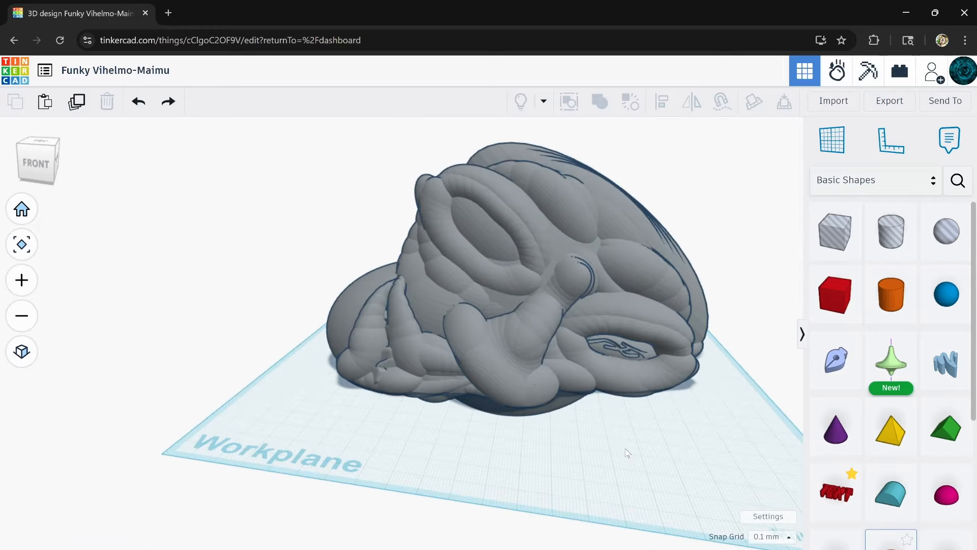
Add a grey sphere beside the mouth's outer corner, duplicate it and stack the copy above the first.
{"action": "scroll", "coordinate": [318, 306], "scroll_direction": "up", "scroll_amount": 3}
{"action": "left_click_drag", "start_coordinate": [946, 294], "coordinate": [323, 393]}
{"action": "left_click", "coordinate": [683, 182]}
{"action": "left_click", "coordinate": [823, 289]}
{"action": "right_click_drag", "start_coordinate": [391, 313], "coordinate": [407, 387]}
{"action": "left_click_drag", "start_coordinate": [458, 476], "coordinate": [548, 462]}
{"action": "key", "text": "ctrl+d"}
{"action": "right_click_drag", "start_coordinate": [547, 462], "coordinate": [509, 357]}
{"action": "left_click", "coordinate": [404, 363], "text": "shift"}
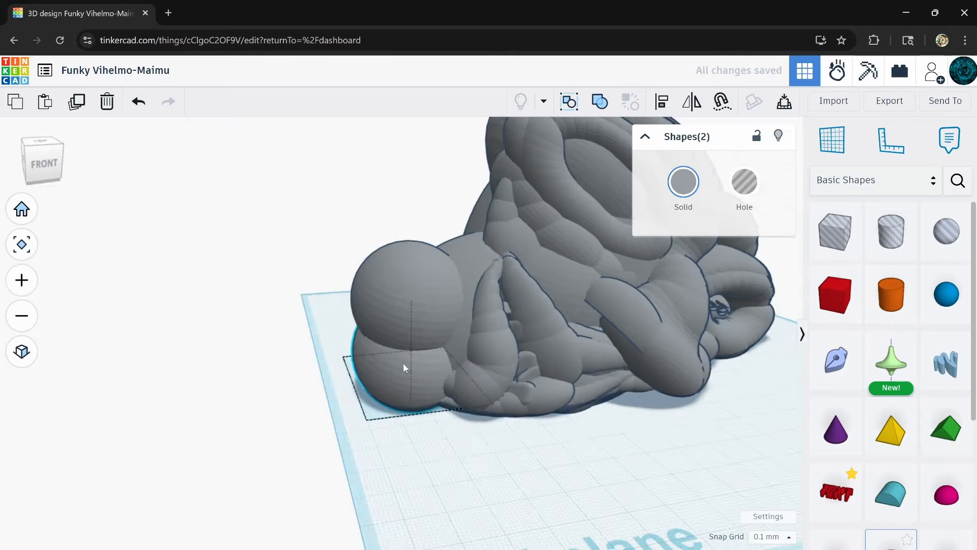
Raise and shift the upper stacked sphere to fill the cheek behind the mouth.
{"action": "left_click", "coordinate": [359, 285]}
{"action": "left_click", "coordinate": [610, 447]}
{"action": "scroll", "coordinate": [610, 447], "scroll_direction": "down", "scroll_amount": 3}
{"action": "right_click_drag", "start_coordinate": [611, 447], "coordinate": [677, 476]}
{"action": "left_click", "coordinate": [356, 245]}
{"action": "left_click_drag", "start_coordinate": [380, 239], "coordinate": [380, 202]}
{"action": "right_click_drag", "start_coordinate": [458, 285], "coordinate": [392, 254]}
{"action": "left_click_drag", "start_coordinate": [530, 275], "coordinate": [478, 260]}
{"action": "right_click_drag", "start_coordinate": [326, 229], "coordinate": [350, 242]}
{"action": "left_click_drag", "start_coordinate": [350, 246], "coordinate": [372, 268]}
Reshape the stacked cheek spheres and rotate the elongated one by -23° to follow the side of the head.
{"action": "right_click_drag", "start_coordinate": [372, 268], "coordinate": [427, 285]}
{"action": "left_click_drag", "start_coordinate": [367, 186], "coordinate": [367, 176]}
{"action": "left_click_drag", "start_coordinate": [346, 219], "coordinate": [310, 224]}
{"action": "right_click_drag", "start_coordinate": [311, 224], "coordinate": [285, 183]}
{"action": "left_click_drag", "start_coordinate": [443, 328], "coordinate": [443, 275]}
{"action": "right_click_drag", "start_coordinate": [305, 305], "coordinate": [285, 336]}
{"action": "left_click", "coordinate": [346, 326]}
{"action": "right_click_drag", "start_coordinate": [410, 298], "coordinate": [448, 402]}
{"action": "left_click_drag", "start_coordinate": [573, 448], "coordinate": [530, 484]}
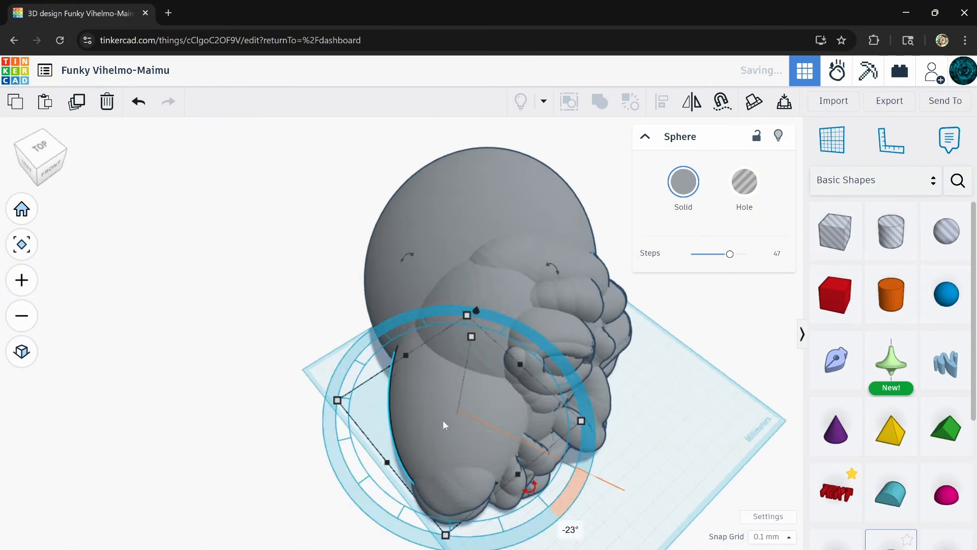
Adjust the elongated cheek sphere's height to 62 mm.
{"action": "right_click_drag", "start_coordinate": [531, 458], "coordinate": [581, 325]}
{"action": "left_click_drag", "start_coordinate": [501, 275], "coordinate": [501, 259]}
{"action": "right_click_drag", "start_coordinate": [697, 362], "coordinate": [677, 305]}
{"action": "left_click", "coordinate": [458, 366]}
{"action": "left_click_drag", "start_coordinate": [475, 290], "coordinate": [475, 305]}
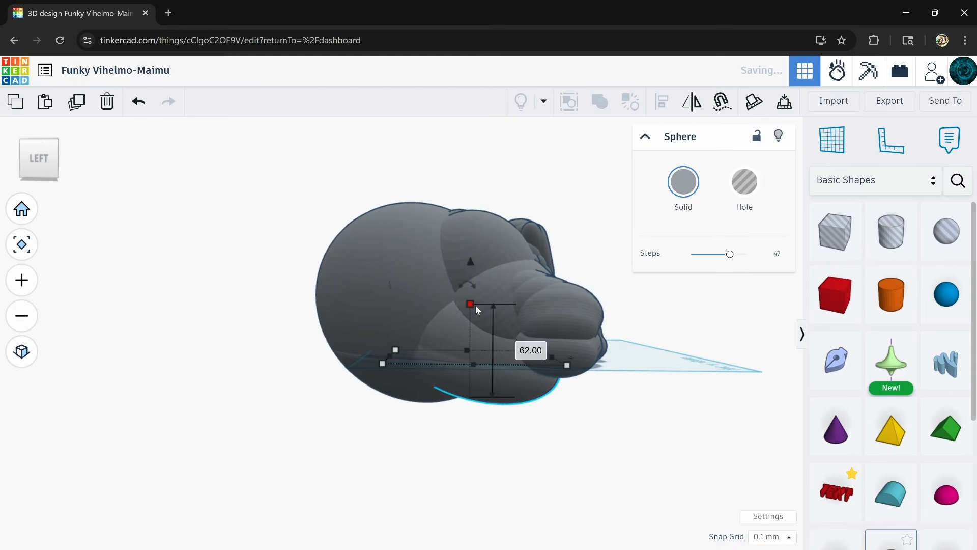
{"action": "left_click", "coordinate": [637, 366]}
{"action": "right_click_drag", "start_coordinate": [637, 367], "coordinate": [563, 446]}
Place a new sphere in front of the workplane and shape it into a flattened ellipsoid.
{"action": "scroll", "coordinate": [564, 446], "scroll_direction": "down", "scroll_amount": 3}
{"action": "left_click_drag", "start_coordinate": [946, 293], "coordinate": [570, 484]}
{"action": "scroll", "coordinate": [570, 479], "scroll_direction": "up", "scroll_amount": 4}
{"action": "right_click_drag", "start_coordinate": [389, 203], "coordinate": [244, 225]}
{"action": "scroll", "coordinate": [245, 225], "scroll_direction": "up", "scroll_amount": 2}
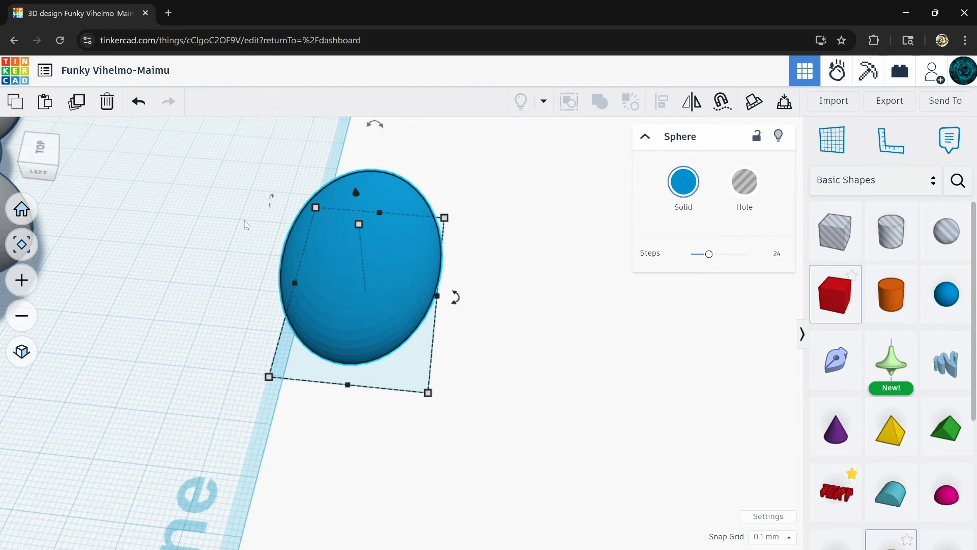
{"action": "right_click_drag", "start_coordinate": [666, 542], "coordinate": [264, 258]}
{"action": "scroll", "coordinate": [338, 297], "scroll_direction": "down", "scroll_amount": 5}
{"action": "key", "text": "Escape"}
{"action": "scroll", "coordinate": [335, 371], "scroll_direction": "up", "scroll_amount": 2}
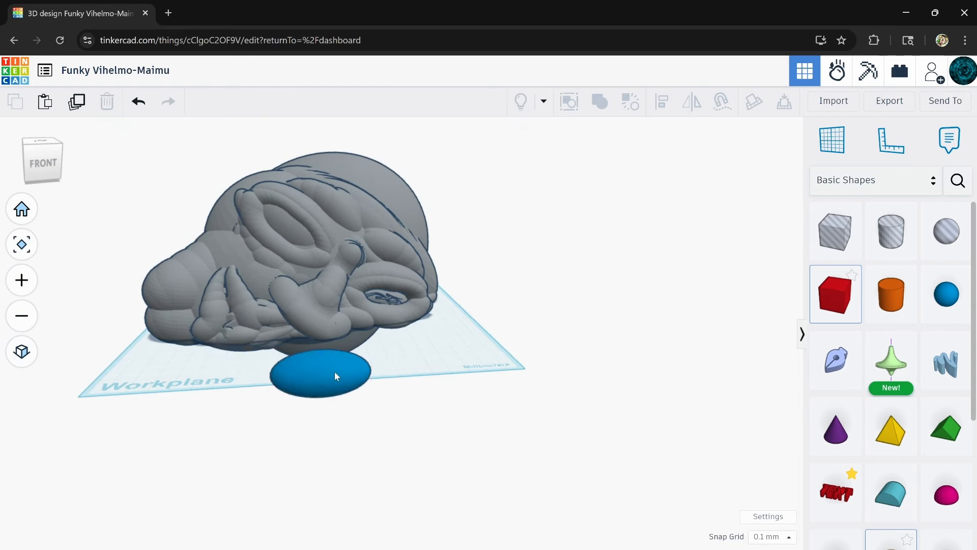
Move the flattened ellipsoid onto the face above the mouth's peak and undo the last nudge.
{"action": "left_click_drag", "start_coordinate": [334, 371], "coordinate": [224, 301]}
{"action": "scroll", "coordinate": [224, 300], "scroll_direction": "up", "scroll_amount": 4}
{"action": "left_click_drag", "start_coordinate": [232, 203], "coordinate": [225, 203]}
{"action": "key", "text": "ctrl+z"}
{"action": "scroll", "coordinate": [255, 247], "scroll_direction": "down", "scroll_amount": 5}
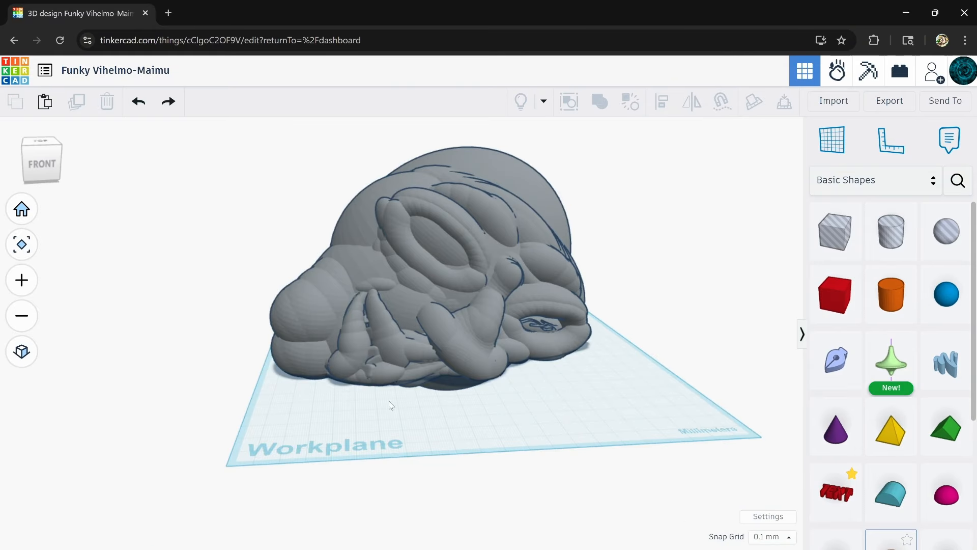
Inspect the underside of the sculpture and select the sphere forming its base.
{"action": "right_click_drag", "start_coordinate": [389, 402], "coordinate": [450, 343]}
{"action": "scroll", "coordinate": [388, 337], "scroll_direction": "up", "scroll_amount": 3}
{"action": "mouse_move", "coordinate": [388, 338]}
{"action": "right_mouse_down"}
{"action": "mouse_move", "coordinate": [411, 314]}
{"action": "mouse_move", "coordinate": [481, 374]}
{"action": "right_mouse_up"}
{"action": "left_click", "coordinate": [482, 374]}
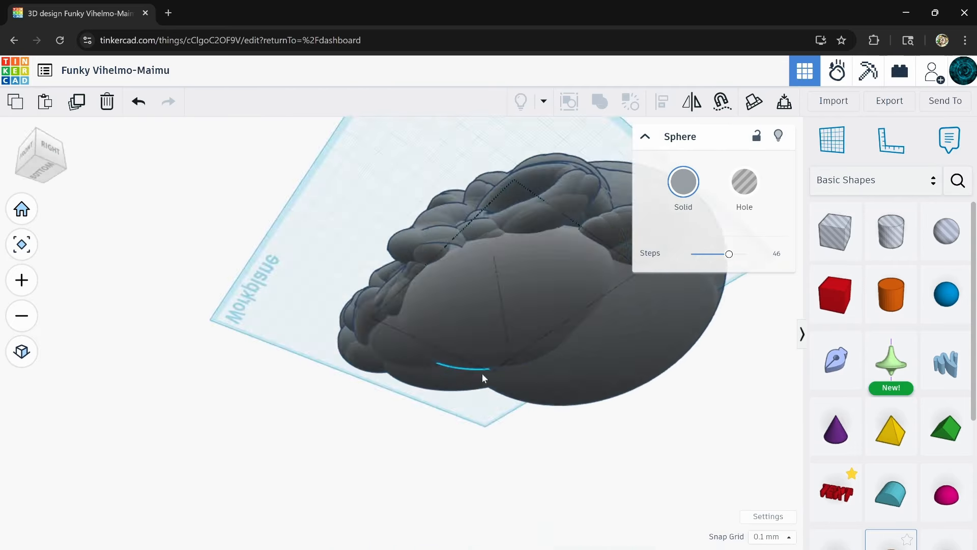
{"action": "left_click_drag", "start_coordinate": [947, 363], "coordinate": [426, 272]}
{"action": "left_click_drag", "start_coordinate": [231, 398], "coordinate": [565, 253]}
{"action": "left_click_drag", "start_coordinate": [465, 214], "coordinate": [565, 191]}
{"action": "left_click_drag", "start_coordinate": [425, 273], "coordinate": [306, 387]}
{"action": "left_click", "coordinate": [925, 518]}
{"action": "key", "text": "Delete"}
Select the large sphere at the back of the head and inspect the sculpture around it.
{"action": "scroll", "coordinate": [386, 306], "scroll_direction": "down", "scroll_amount": 5}
{"action": "right_click_drag", "start_coordinate": [387, 306], "coordinate": [512, 301]}
{"action": "key", "text": "ctrl+a"}
{"action": "left_click", "coordinate": [560, 229]}
{"action": "right_click_drag", "start_coordinate": [723, 351], "coordinate": [685, 371]}
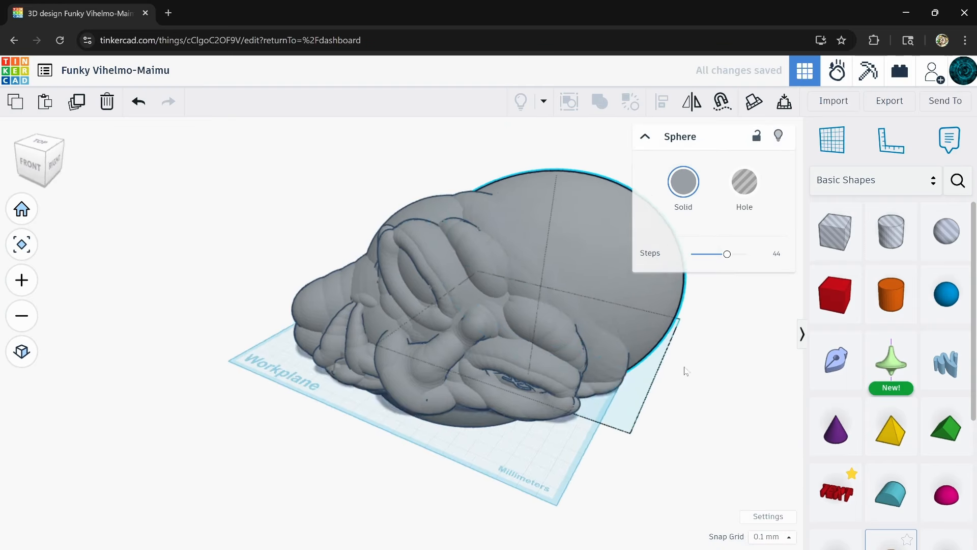
{"action": "right_click_drag", "start_coordinate": [510, 346], "coordinate": [580, 291]}
{"action": "mouse_move", "coordinate": [255, 392]}
{"action": "right_mouse_down"}
{"action": "mouse_move", "coordinate": [292, 434]}
{"action": "mouse_move", "coordinate": [300, 382]}
{"action": "right_mouse_up"}
{"action": "right_click_drag", "start_coordinate": [110, 260], "coordinate": [509, 315]}
{"action": "key", "text": "Escape"}
Add a box hole and group it with the face's shapes into one solid.
{"action": "scroll", "coordinate": [536, 439], "scroll_direction": "down", "scroll_amount": 2}
{"action": "scroll", "coordinate": [600, 415], "scroll_direction": "up", "scroll_amount": 3}
{"action": "left_click", "coordinate": [306, 326]}
{"action": "left_click_drag", "start_coordinate": [835, 231], "coordinate": [570, 103]}
{"action": "left_click", "coordinate": [569, 102]}
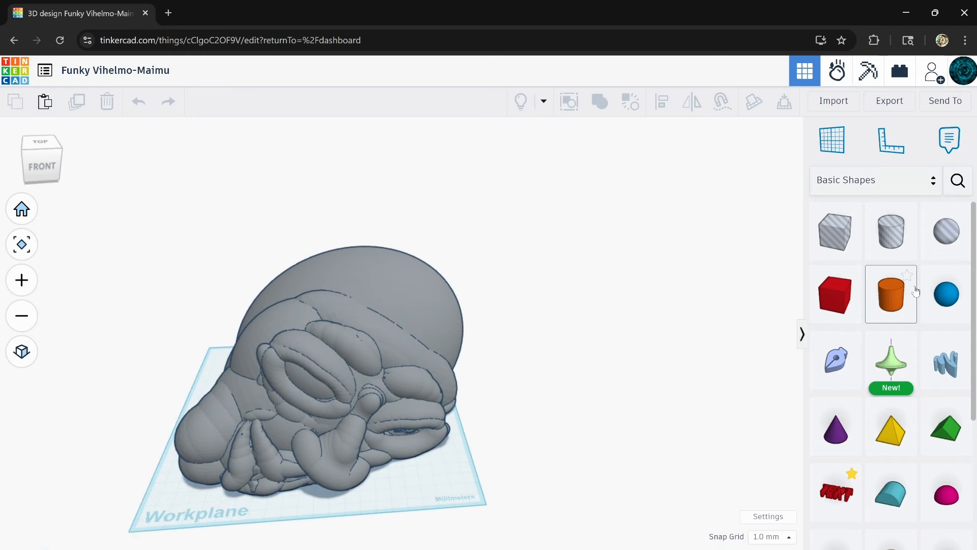
Place a cylinder on the back of the head and turn it into a hole.
{"action": "left_click_drag", "start_coordinate": [891, 294], "coordinate": [356, 356]}
{"action": "left_click", "coordinate": [744, 182]}
{"action": "right_click_drag", "start_coordinate": [515, 255], "coordinate": [601, 285]}
{"action": "scroll", "coordinate": [891, 346], "scroll_direction": "down", "scroll_amount": 4}
Add a thick ring-shaped rim around the cylinder opening and group the shapes to hollow the head into a pot.
{"action": "left_click_drag", "start_coordinate": [835, 350], "coordinate": [384, 262]}
{"action": "left_click_drag", "start_coordinate": [690, 280], "coordinate": [691, 279]}
{"action": "right_click_drag", "start_coordinate": [601, 305], "coordinate": [305, 387]}
{"action": "left_click", "coordinate": [570, 382], "text": "shift"}
{"action": "key", "text": "ctrl+g"}
{"action": "double_click", "coordinate": [534, 352]}
{"action": "left_click", "coordinate": [315, 382]}
{"action": "right_click_drag", "start_coordinate": [114, 340], "coordinate": [633, 351]}
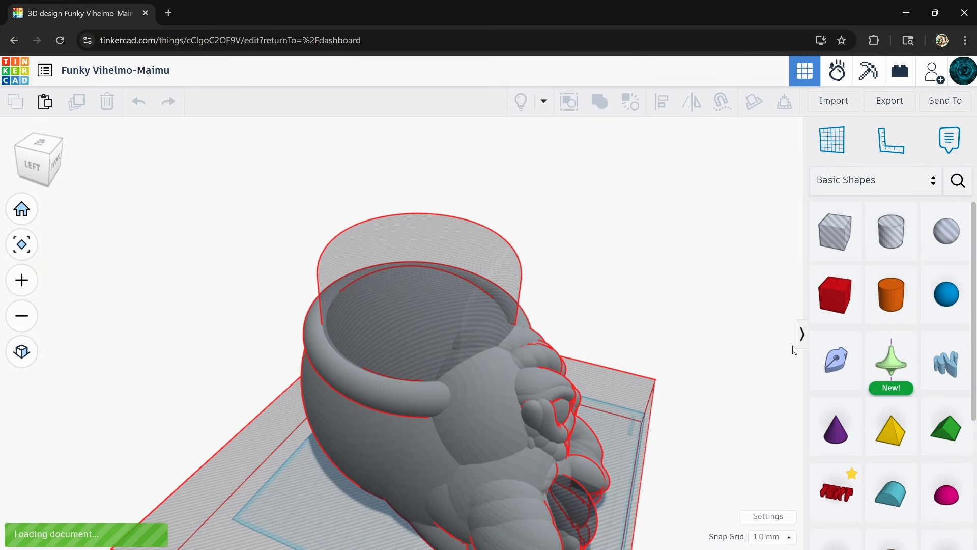
Inspect the hollowed pot, its rim and the cheek from the front and side.
{"action": "right_click_drag", "start_coordinate": [794, 350], "coordinate": [445, 414]}
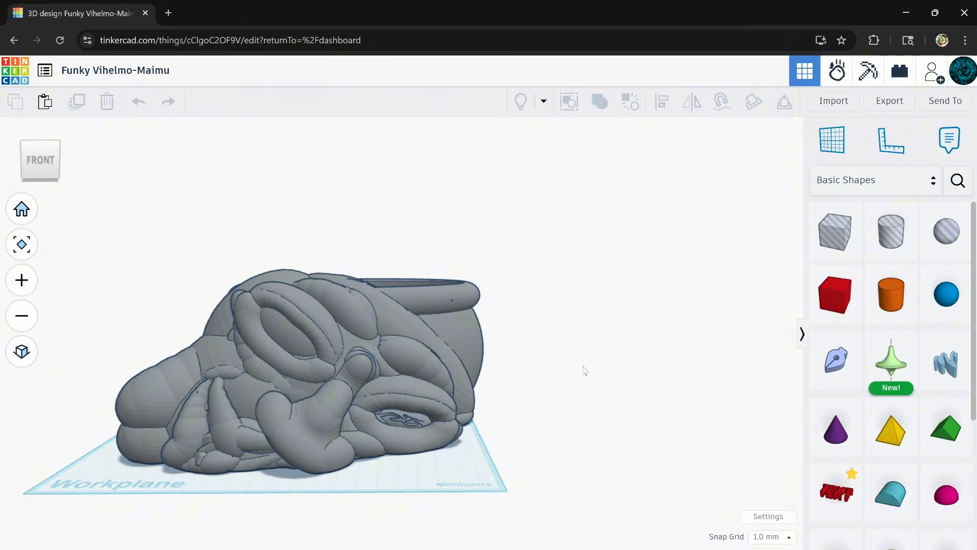
{"action": "right_click_drag", "start_coordinate": [575, 326], "coordinate": [299, 353]}
{"action": "right_click_drag", "start_coordinate": [607, 439], "coordinate": [535, 423]}
{"action": "right_click_drag", "start_coordinate": [429, 368], "coordinate": [474, 399]}
{"action": "right_click_drag", "start_coordinate": [417, 405], "coordinate": [467, 379]}
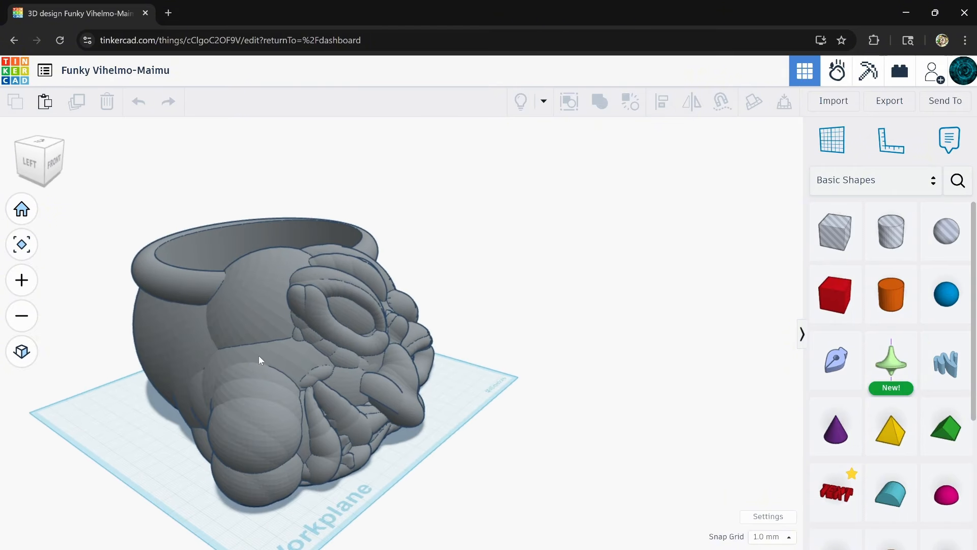
{"action": "right_click_drag", "start_coordinate": [259, 355], "coordinate": [560, 381]}
{"action": "scroll", "coordinate": [298, 420], "scroll_direction": "up", "scroll_amount": 2}
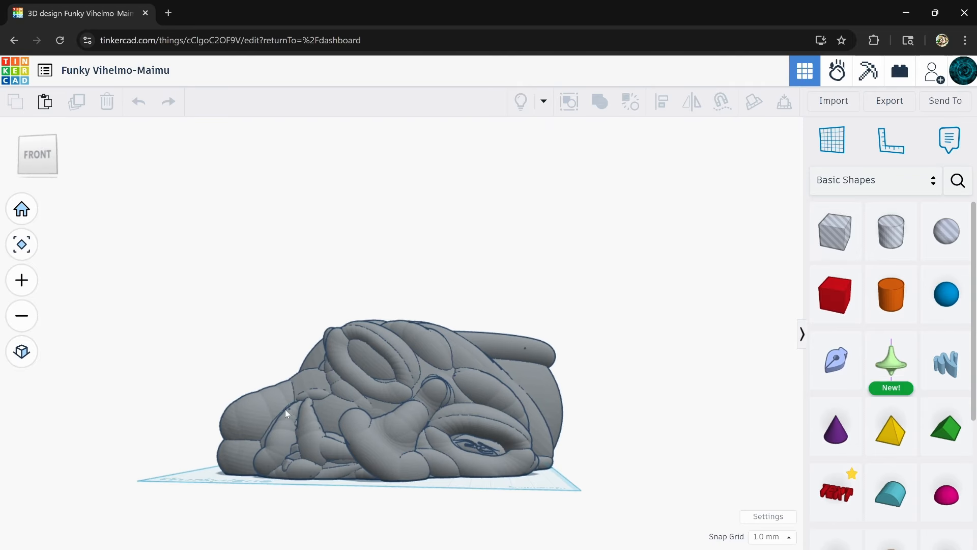
Examine the finished sculpture's flat base, side profile and back wall from low angles.
{"action": "scroll", "coordinate": [317, 433], "scroll_direction": "up", "scroll_amount": 2}
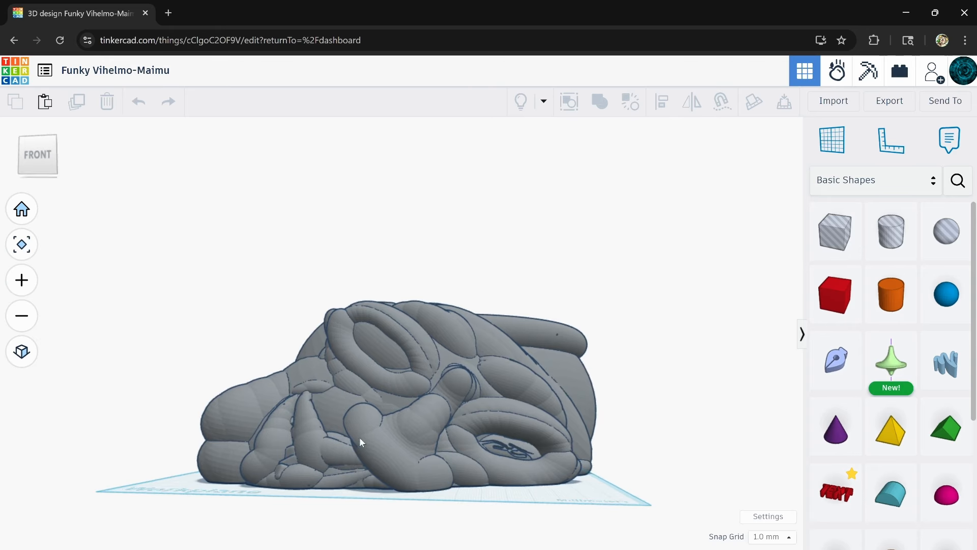
{"action": "mouse_move", "coordinate": [360, 437]}
{"action": "right_mouse_down"}
{"action": "mouse_move", "coordinate": [392, 453]}
{"action": "mouse_move", "coordinate": [356, 452]}
{"action": "mouse_move", "coordinate": [447, 402]}
{"action": "mouse_move", "coordinate": [485, 445]}
{"action": "mouse_move", "coordinate": [350, 437]}
{"action": "mouse_move", "coordinate": [401, 451]}
{"action": "mouse_move", "coordinate": [428, 474]}
{"action": "mouse_move", "coordinate": [348, 445]}
{"action": "right_mouse_up"}
{"action": "middle_click_drag", "start_coordinate": [347, 444], "coordinate": [371, 481]}
{"action": "mouse_move", "coordinate": [391, 474]}
{"action": "right_mouse_down"}
{"action": "mouse_move", "coordinate": [459, 442]}
{"action": "mouse_move", "coordinate": [445, 488]}
{"action": "mouse_move", "coordinate": [442, 465]}
{"action": "mouse_move", "coordinate": [410, 417]}
{"action": "mouse_move", "coordinate": [439, 462]}
{"action": "mouse_move", "coordinate": [381, 481]}
{"action": "right_mouse_up"}
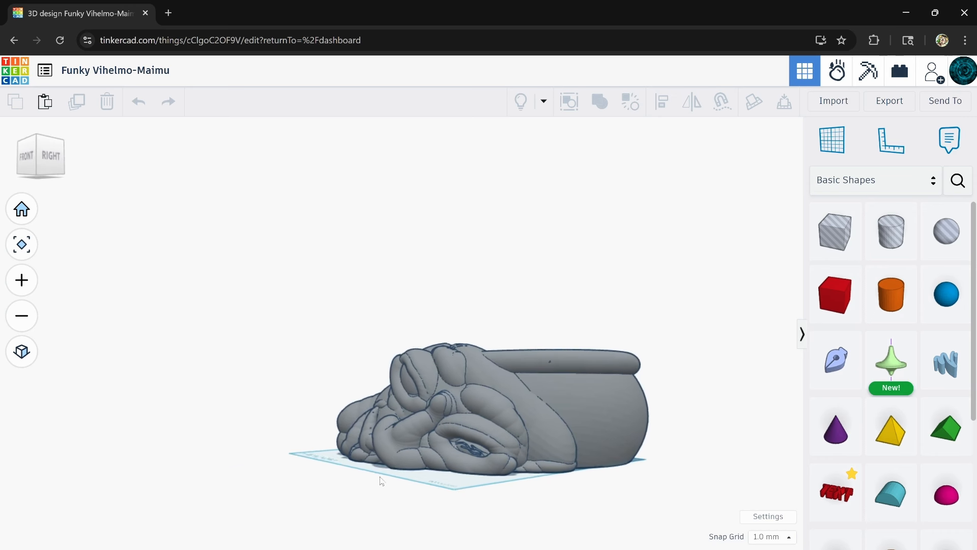
{"action": "right_click_drag", "start_coordinate": [595, 426], "coordinate": [414, 462]}
{"action": "scroll", "coordinate": [603, 446], "scroll_direction": "up", "scroll_amount": 3}
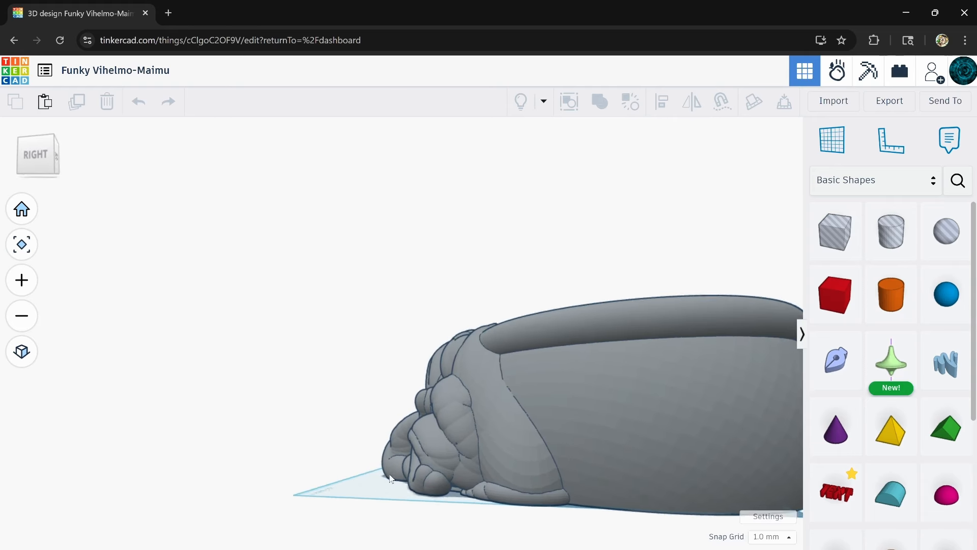
{"action": "right_click_drag", "start_coordinate": [603, 446], "coordinate": [570, 435]}
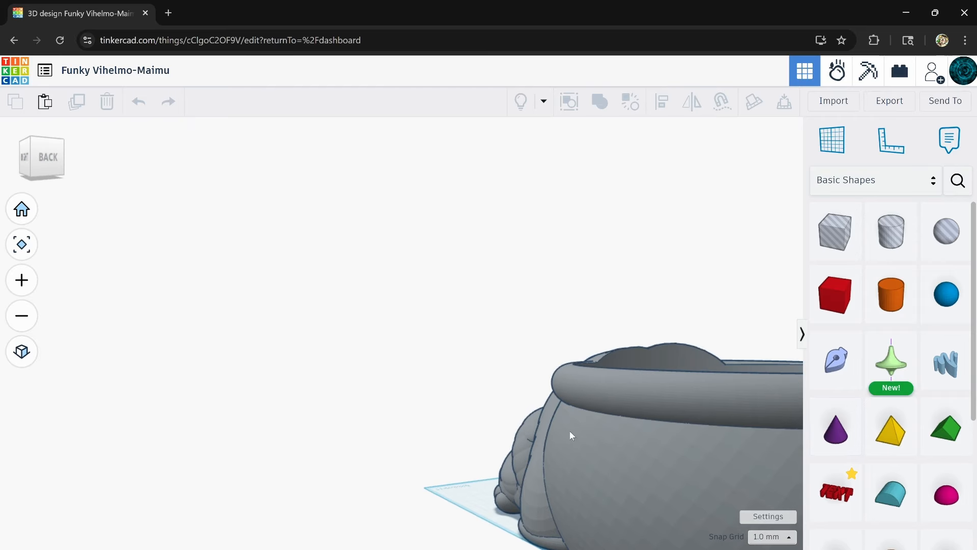
{"action": "middle_click_drag", "start_coordinate": [595, 422], "coordinate": [305, 427]}
{"action": "right_click_drag", "start_coordinate": [304, 422], "coordinate": [283, 364]}
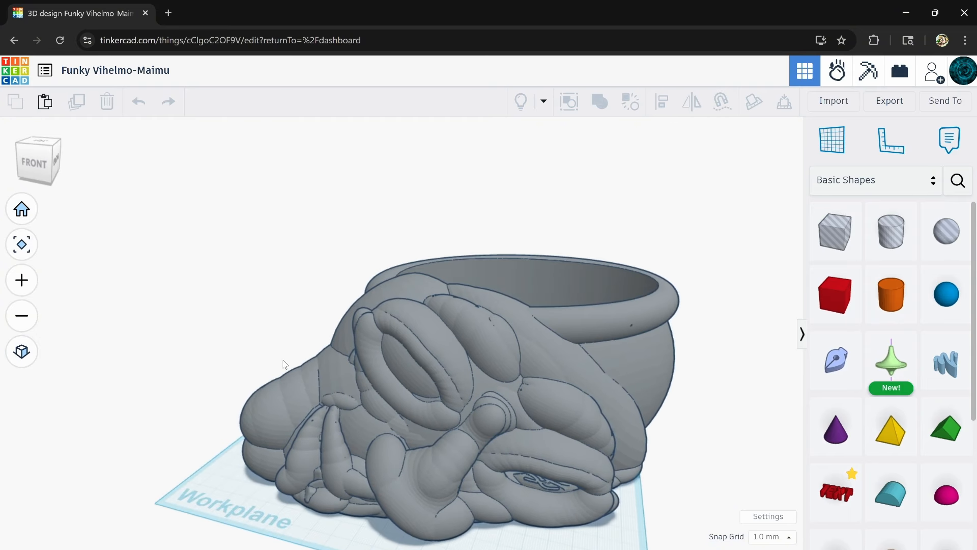
Examine the finished mouth, lips and teeth up close, and view the whole face from the front.
{"action": "scroll", "coordinate": [493, 371], "scroll_direction": "down", "scroll_amount": 3}
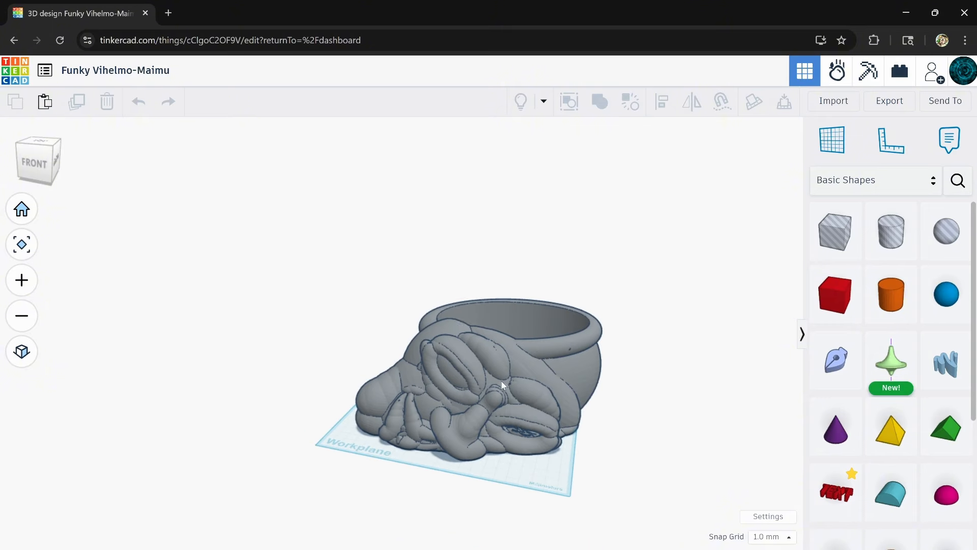
{"action": "right_click_drag", "start_coordinate": [501, 381], "coordinate": [516, 403]}
{"action": "scroll", "coordinate": [433, 461], "scroll_direction": "up", "scroll_amount": 6}
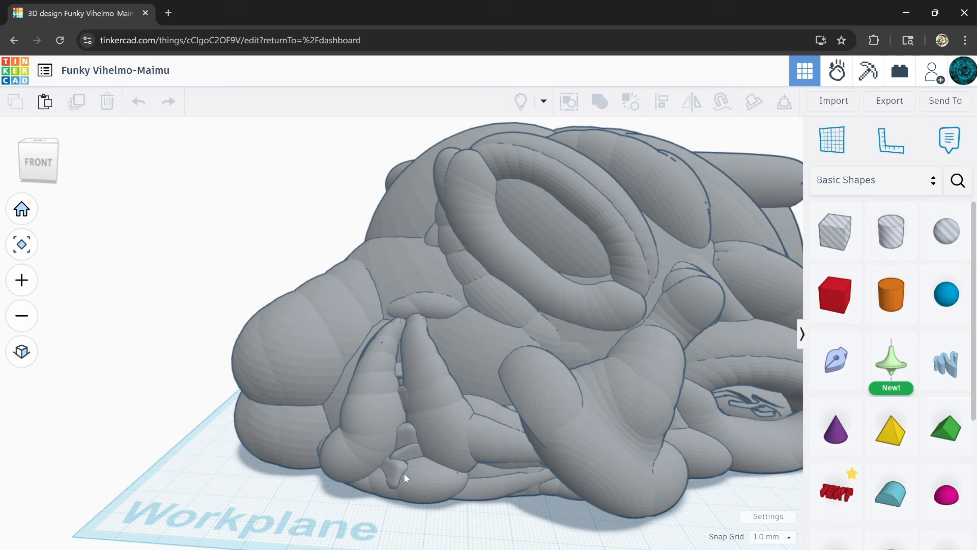
{"action": "right_click_drag", "start_coordinate": [404, 474], "coordinate": [521, 438]}
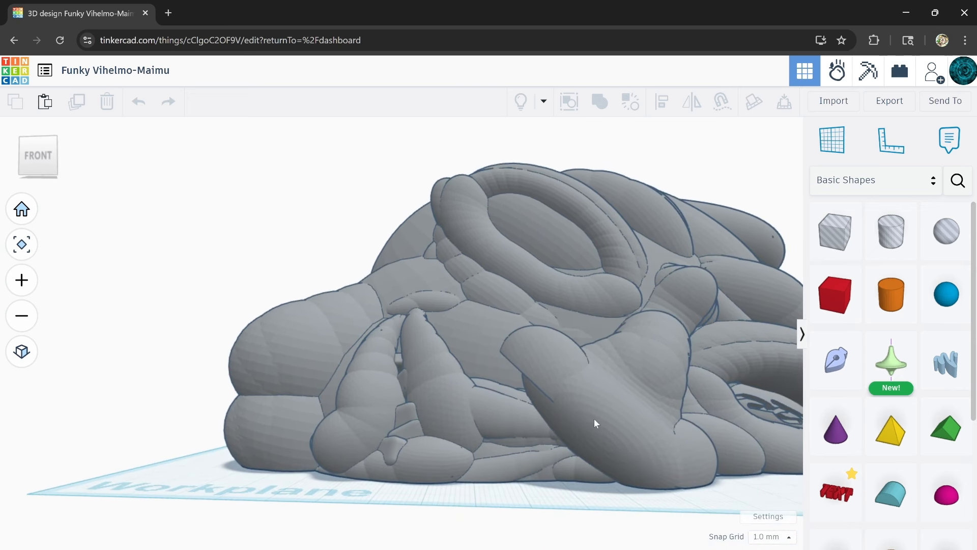
{"action": "right_click_drag", "start_coordinate": [569, 412], "coordinate": [438, 454]}
{"action": "scroll", "coordinate": [400, 450], "scroll_direction": "up", "scroll_amount": 10}
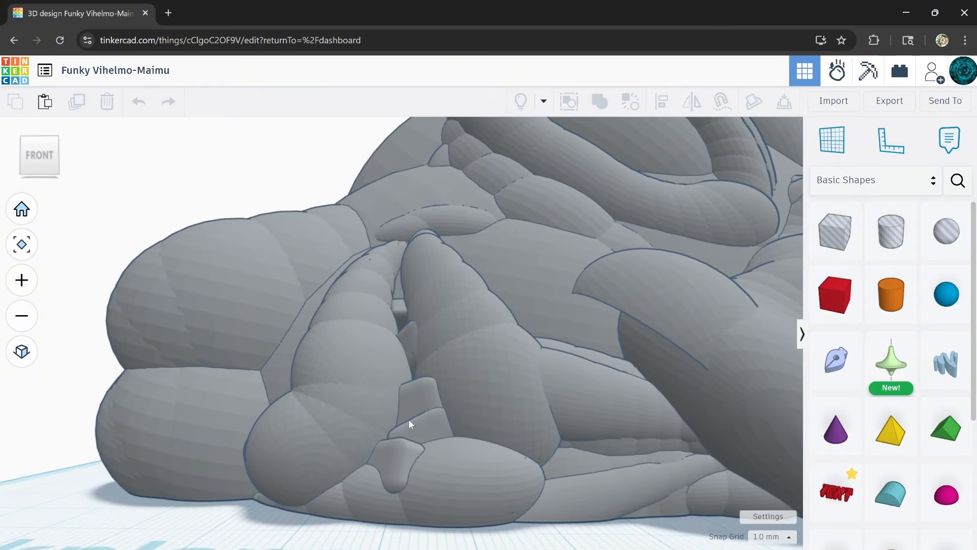
{"action": "scroll", "coordinate": [399, 447], "scroll_direction": "down", "scroll_amount": 10}
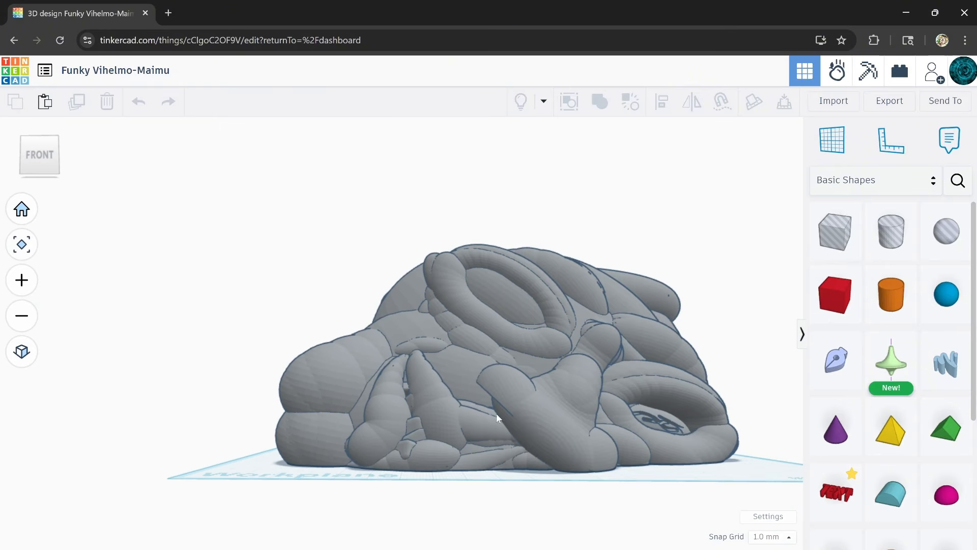
Inspect the pot's rim and hollow interior up close, and view the entire sculpture from the front and above.
{"action": "right_click_drag", "start_coordinate": [522, 397], "coordinate": [604, 366]}
{"action": "middle_click_drag", "start_coordinate": [605, 366], "coordinate": [469, 345]}
{"action": "scroll", "coordinate": [487, 309], "scroll_direction": "up", "scroll_amount": 3}
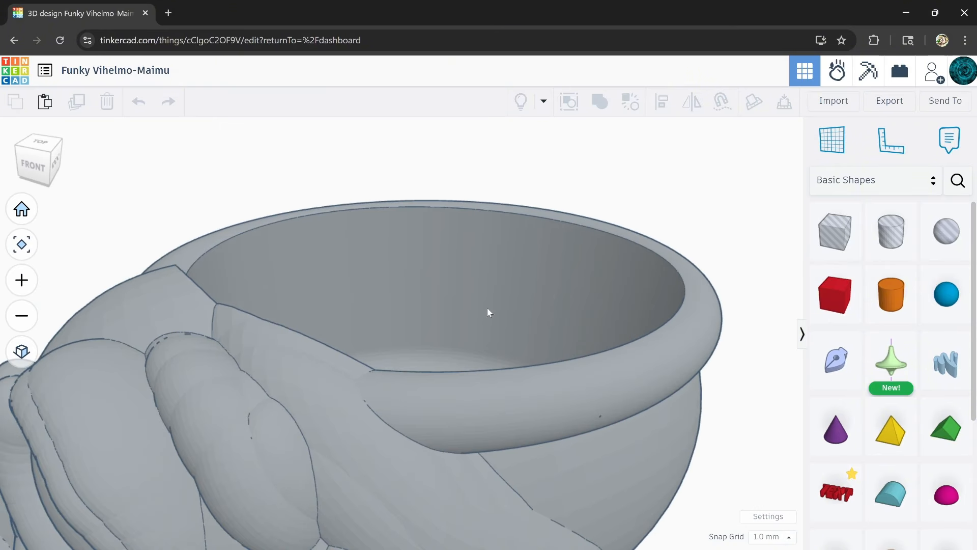
{"action": "right_click_drag", "start_coordinate": [487, 310], "coordinate": [582, 252]}
{"action": "scroll", "coordinate": [420, 334], "scroll_direction": "down", "scroll_amount": 5}
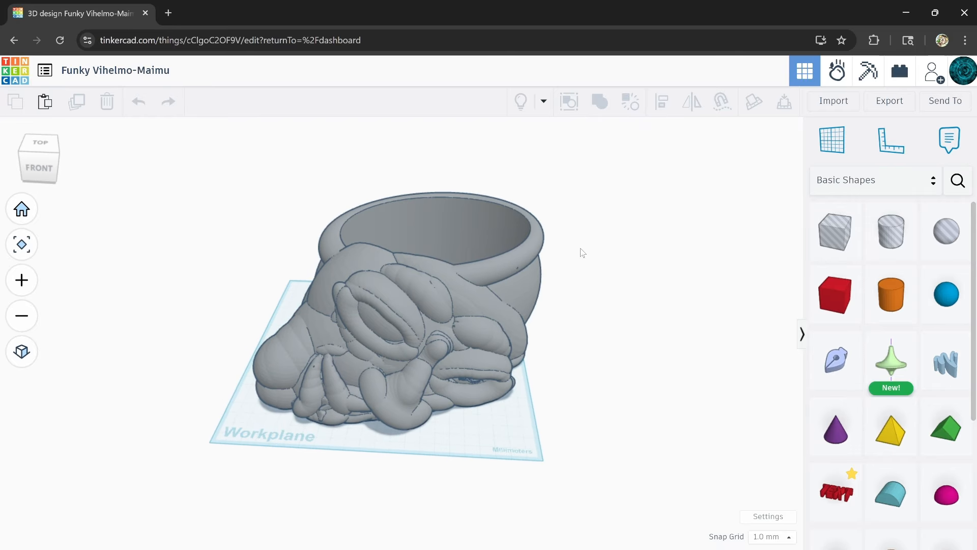
Scale the whole pot down proportionally to about 157 by 170 mm and reposition it within the workplane.
{"action": "left_click_drag", "start_coordinate": [253, 477], "coordinate": [254, 476]}
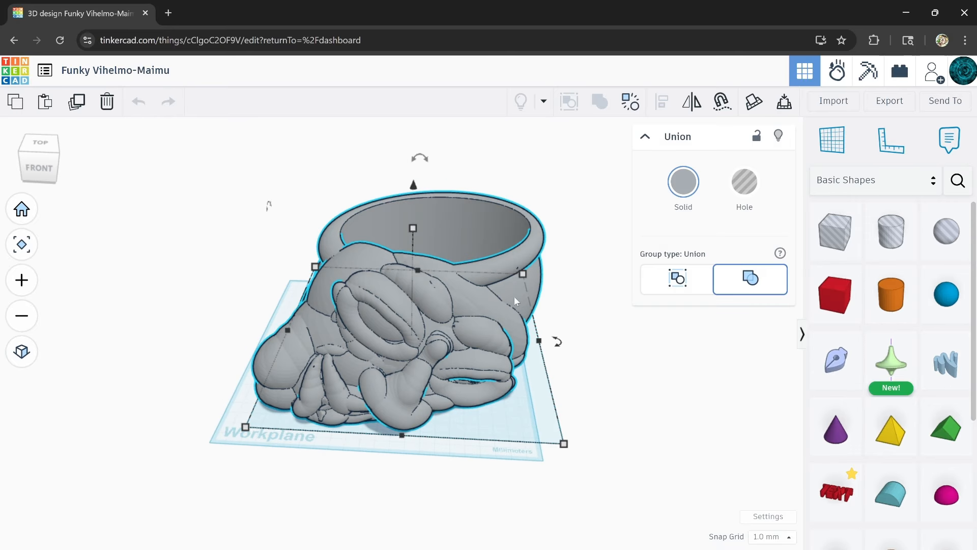
{"action": "left_click_drag", "start_coordinate": [565, 446], "coordinate": [512, 396]}
{"action": "left_click_drag", "start_coordinate": [427, 320], "coordinate": [420, 351]}
{"action": "right_click_drag", "start_coordinate": [420, 357], "coordinate": [400, 456]}
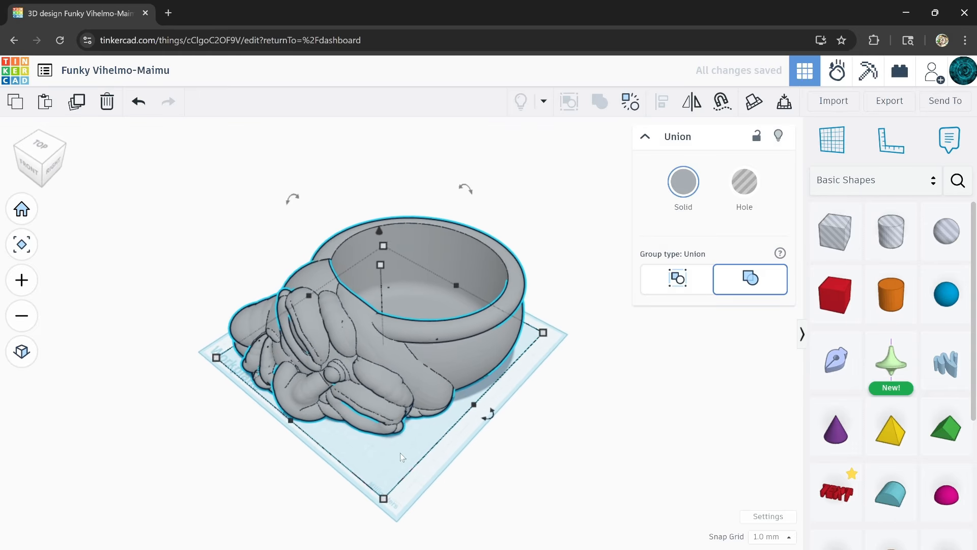
{"action": "right_click_drag", "start_coordinate": [362, 363], "coordinate": [457, 357]}
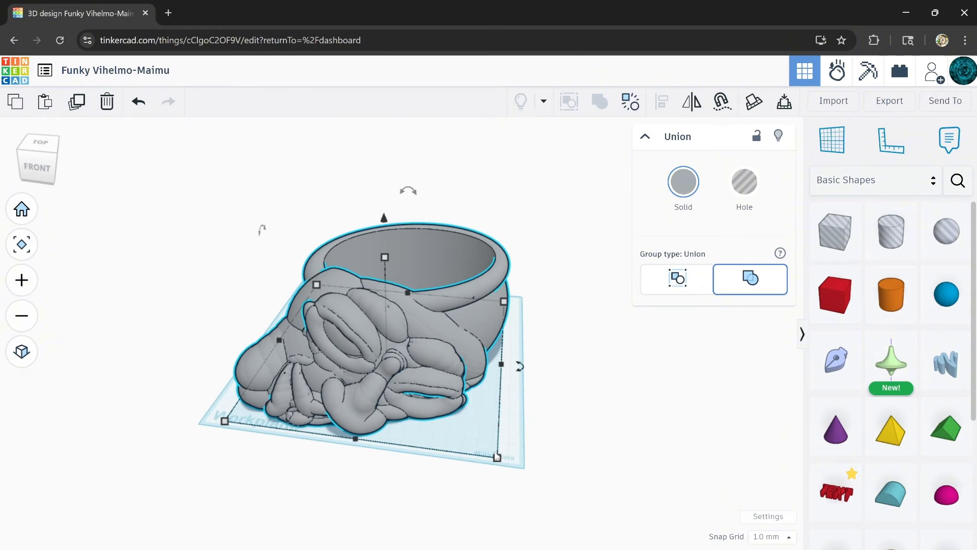
{"action": "left_click_drag", "start_coordinate": [498, 459], "coordinate": [459, 424]}
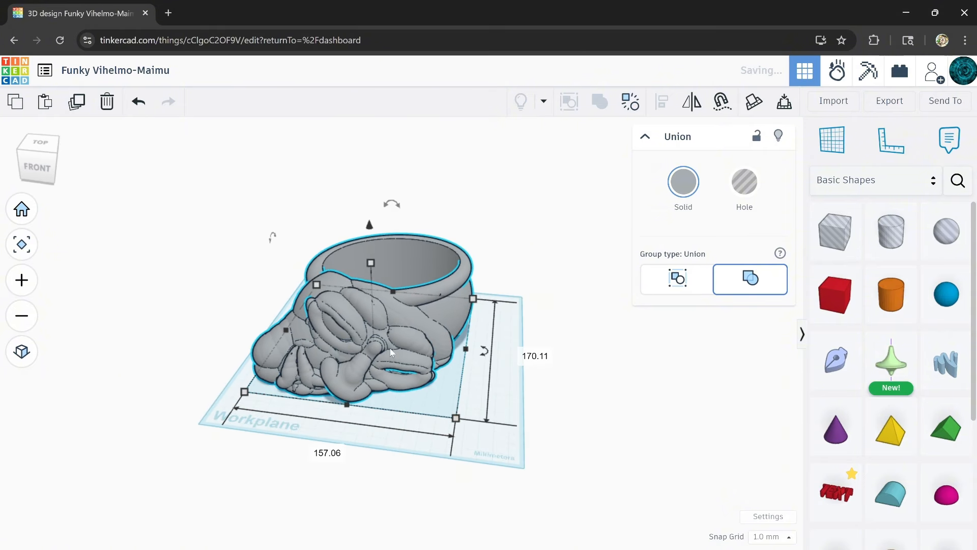
{"action": "left_click_drag", "start_coordinate": [391, 352], "coordinate": [415, 365]}
Examine the carved detail inside the narrow eye opening up close.
{"action": "right_click_drag", "start_coordinate": [415, 365], "coordinate": [358, 381]}
{"action": "right_click_drag", "start_coordinate": [316, 401], "coordinate": [325, 365]}
{"action": "scroll", "coordinate": [383, 352], "scroll_direction": "up", "scroll_amount": 6}
{"action": "scroll", "coordinate": [383, 374], "scroll_direction": "up", "scroll_amount": 8}
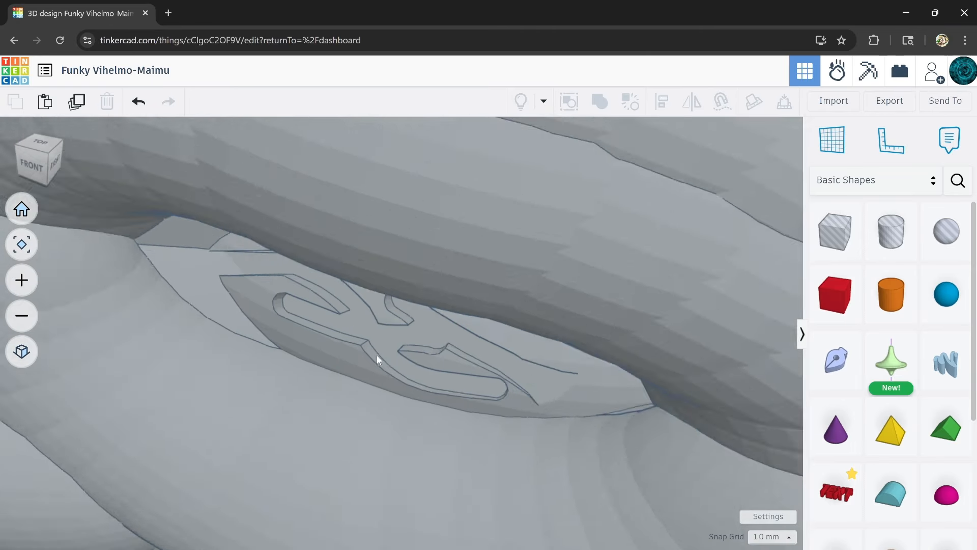